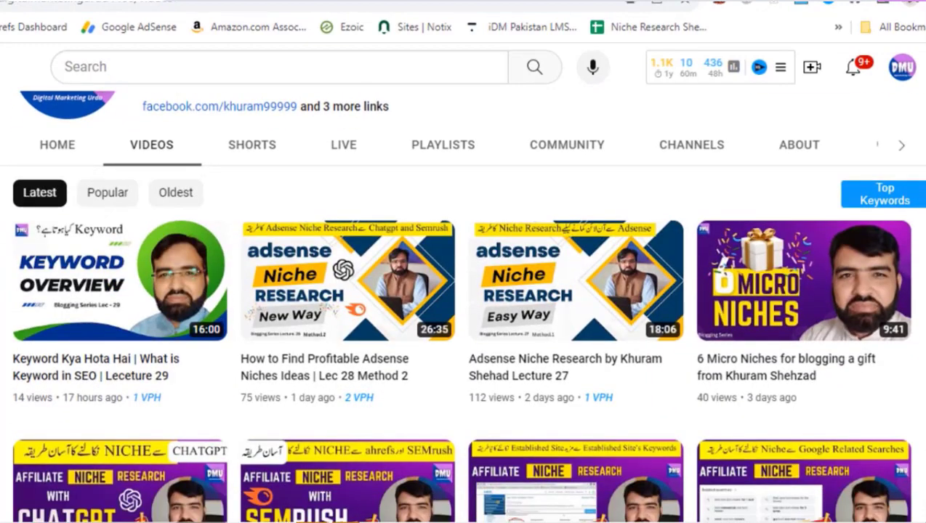
Step: Look through the latest lecture videos on the YouTube channel
scroll(463, 306, down, 4)
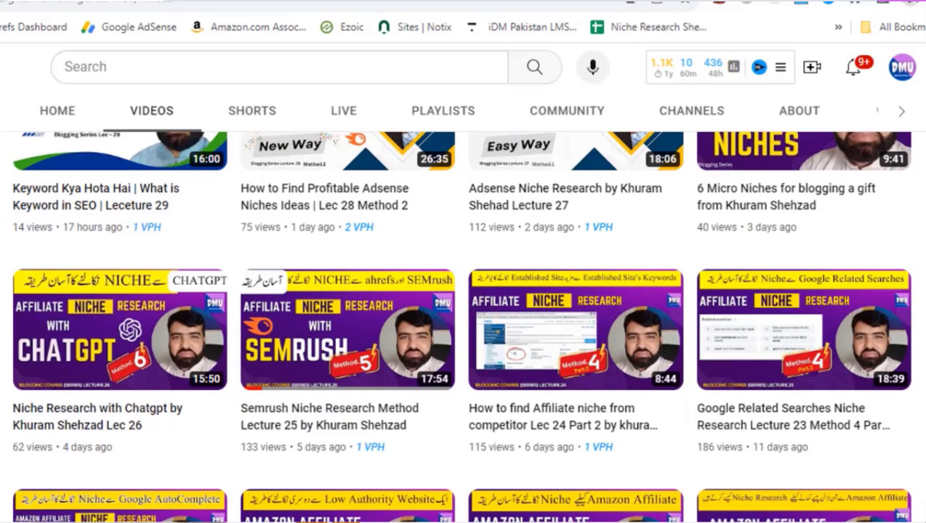
scroll(463, 327, down, 5)
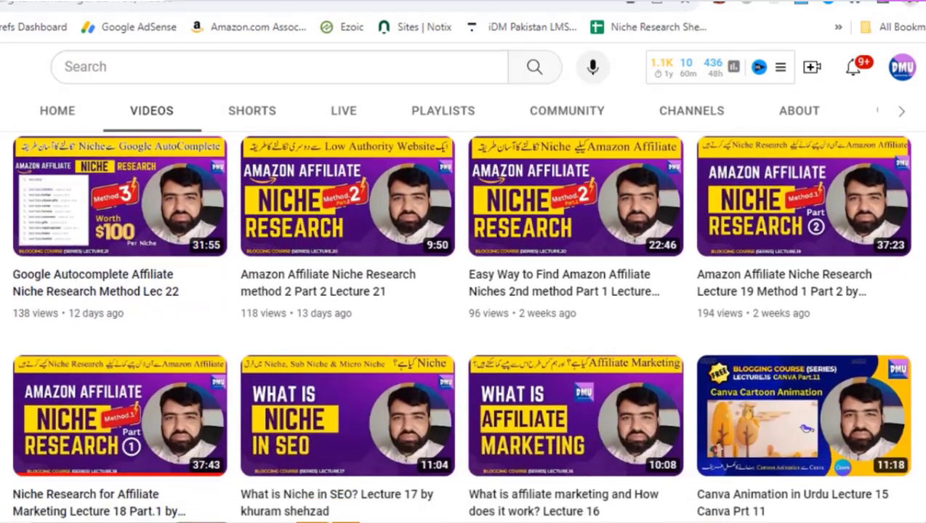
scroll(463, 327, down, 1)
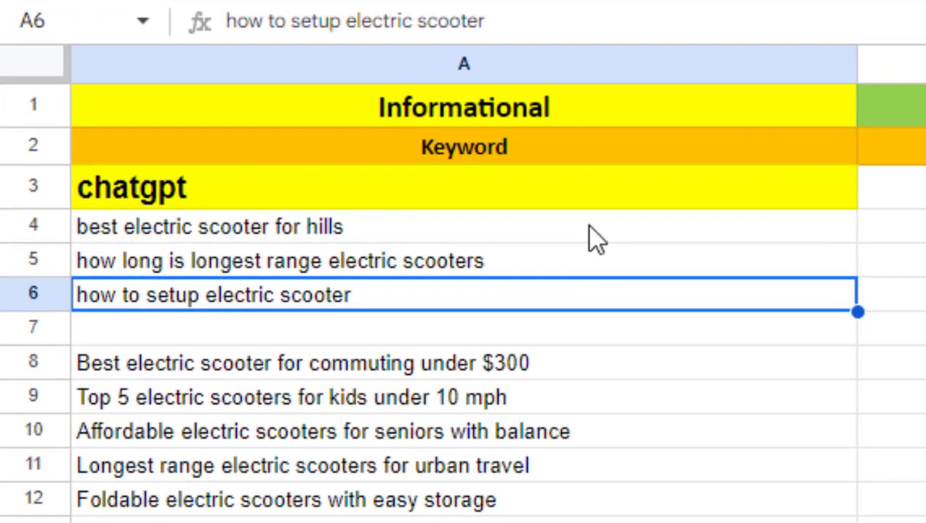
Step: Review the electric scooter keywords and the criteria columns on the Commercial sheet of the keyword research spreadsheet
drag(587, 226, 578, 286)
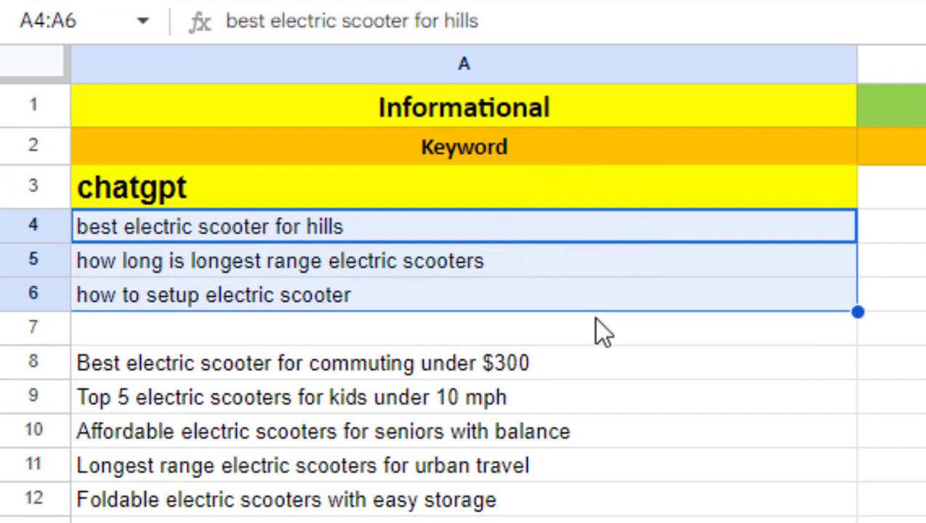
click(882, 339)
click(624, 231)
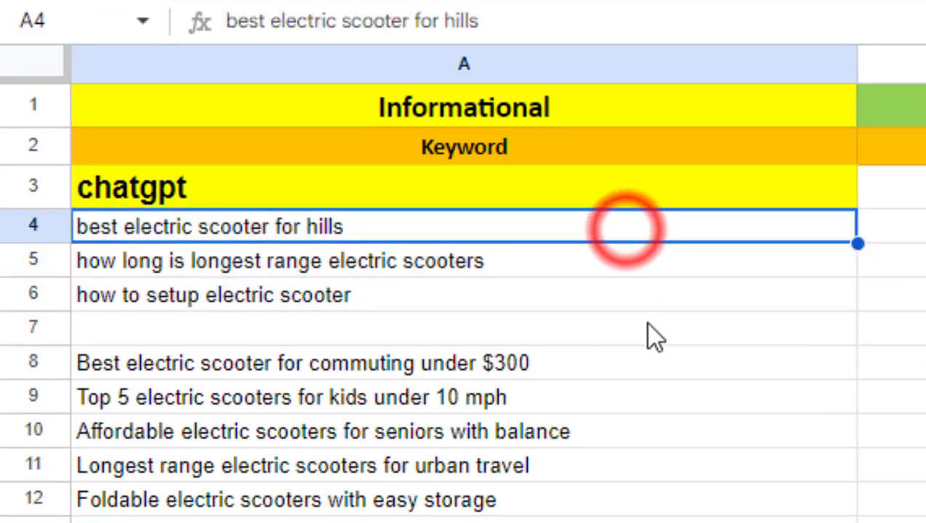
drag(621, 264, 623, 289)
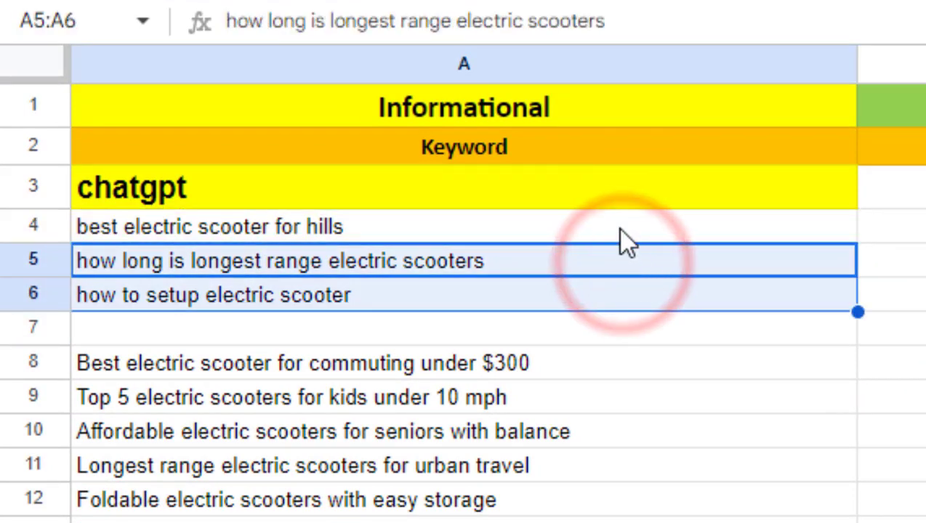
click(619, 227)
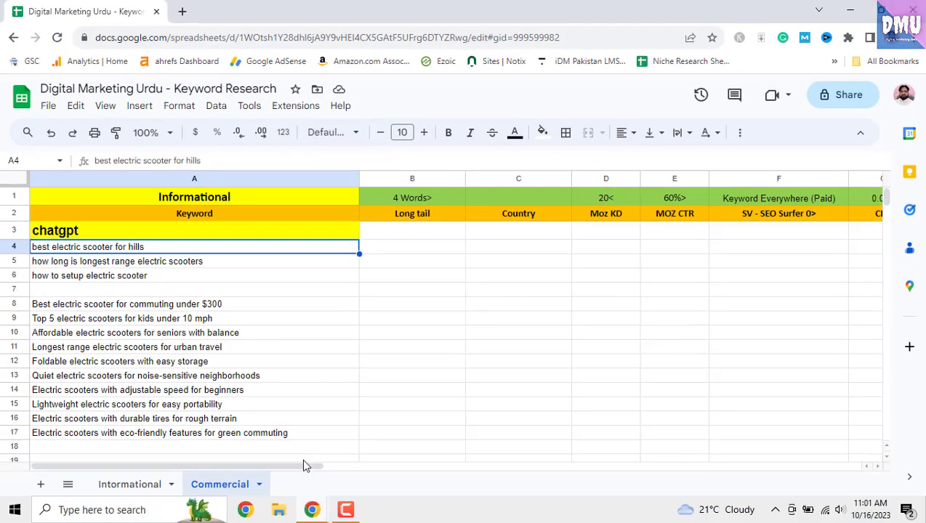
drag(305, 471, 504, 463)
drag(763, 193, 759, 213)
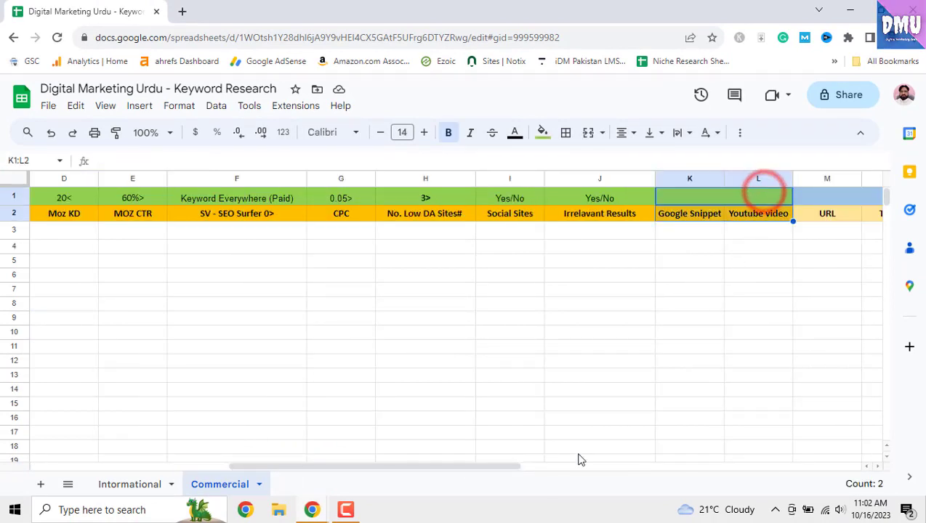
drag(403, 469, 267, 456)
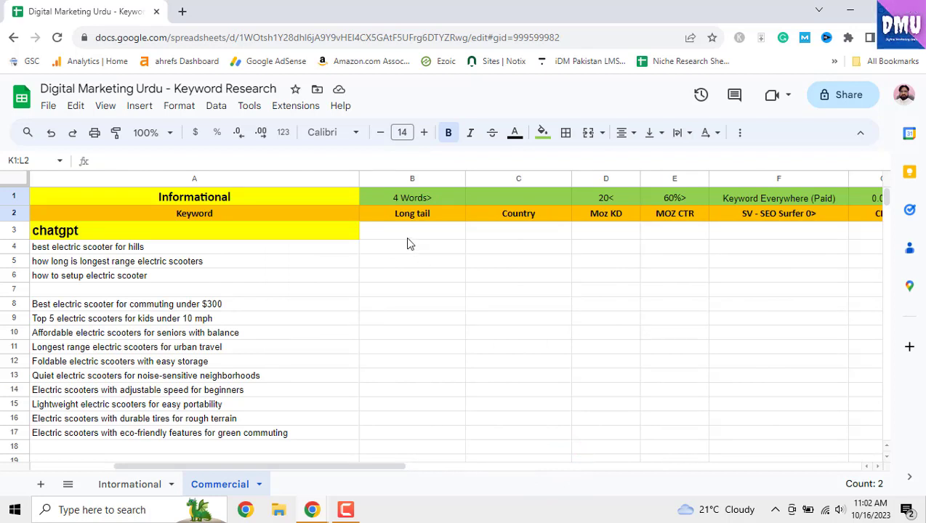
drag(247, 279, 248, 248)
click(410, 295)
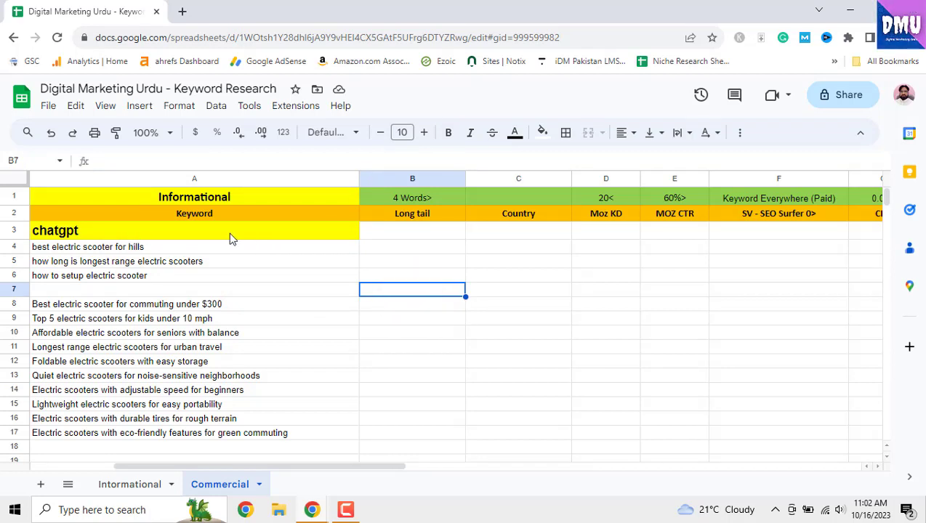
Step: Delete the "chatgpt" row above the electric scooter keywords
click(15, 230)
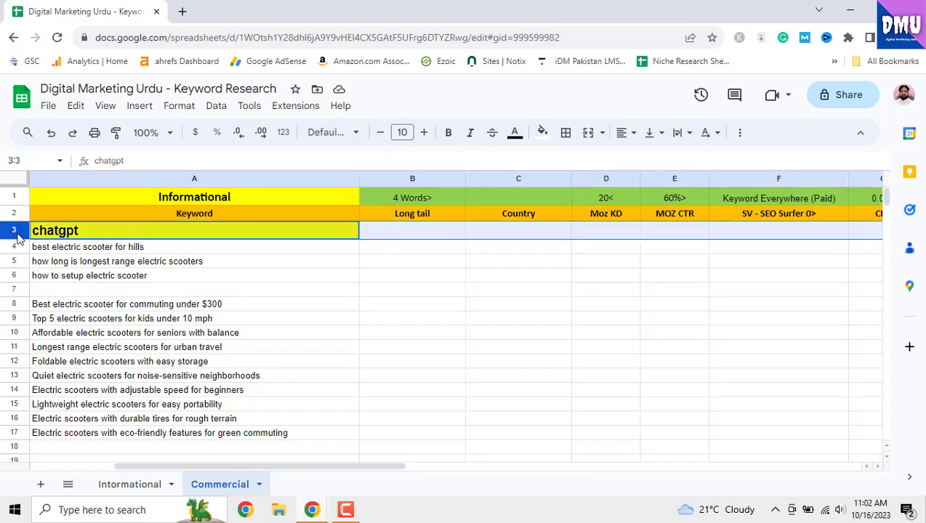
right_click(15, 231)
click(64, 292)
click(339, 329)
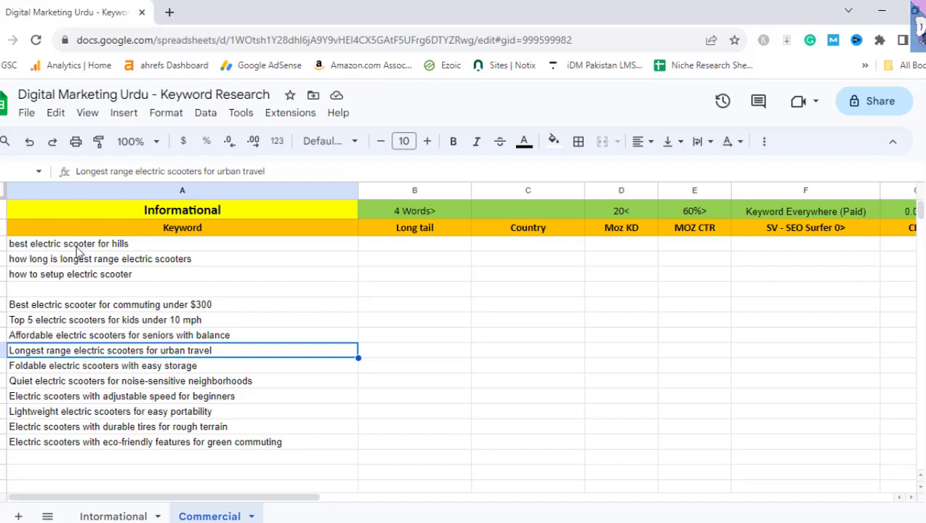
Step: Enter "yes" in the Long tail column for the keyword "best electric scooter for hills"
click(436, 247)
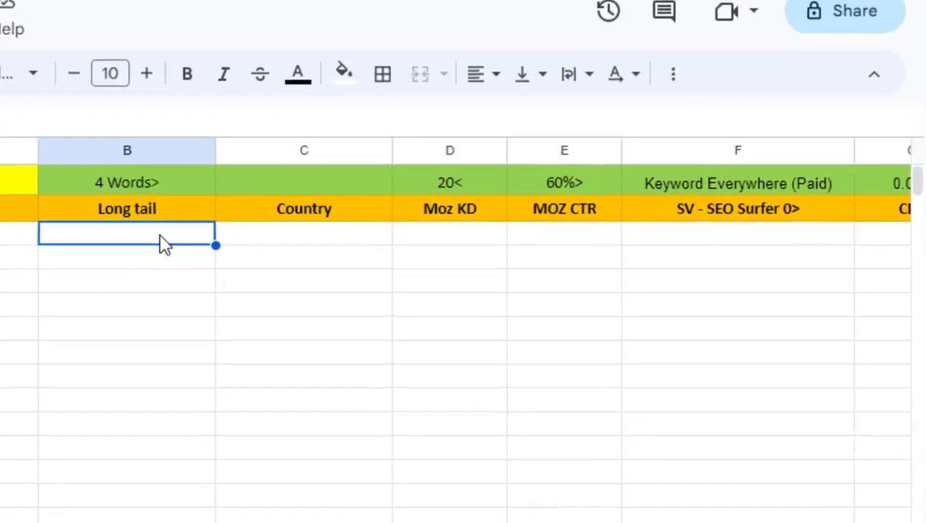
text(y)
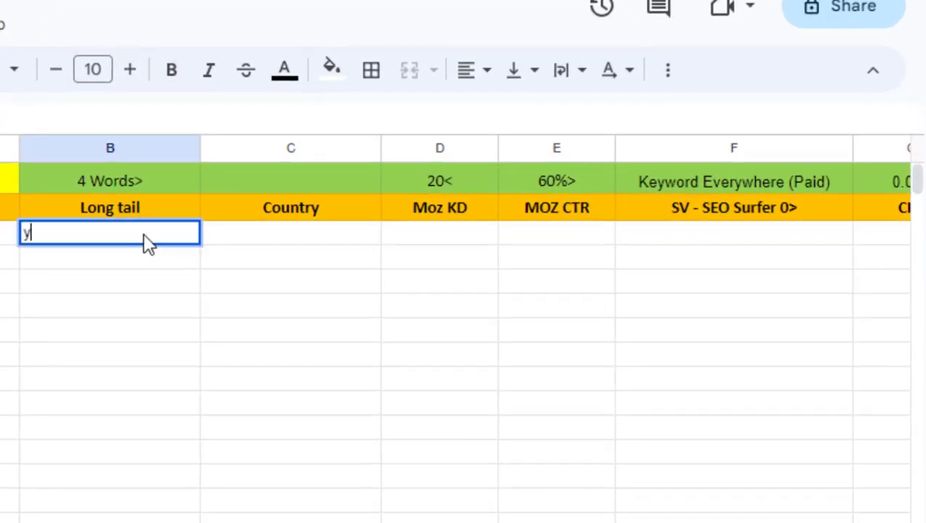
text(es)
click(285, 406)
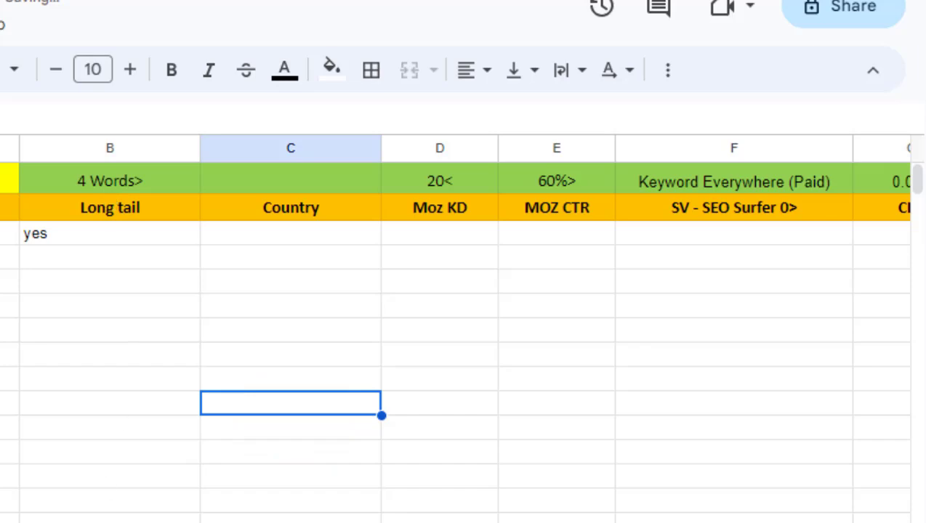
Step: Center-align columns B through Q horizontally, from Long tail to Article age
click(129, 151)
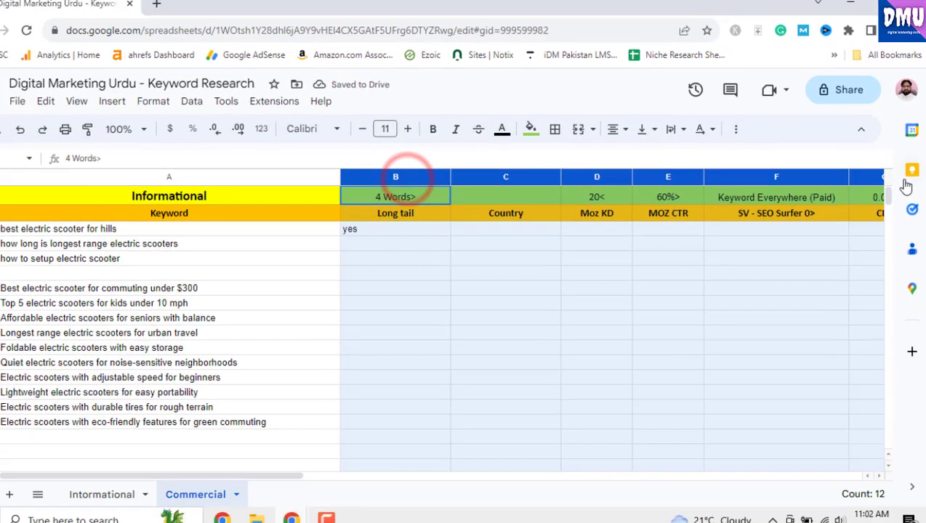
drag(905, 187, 653, 179)
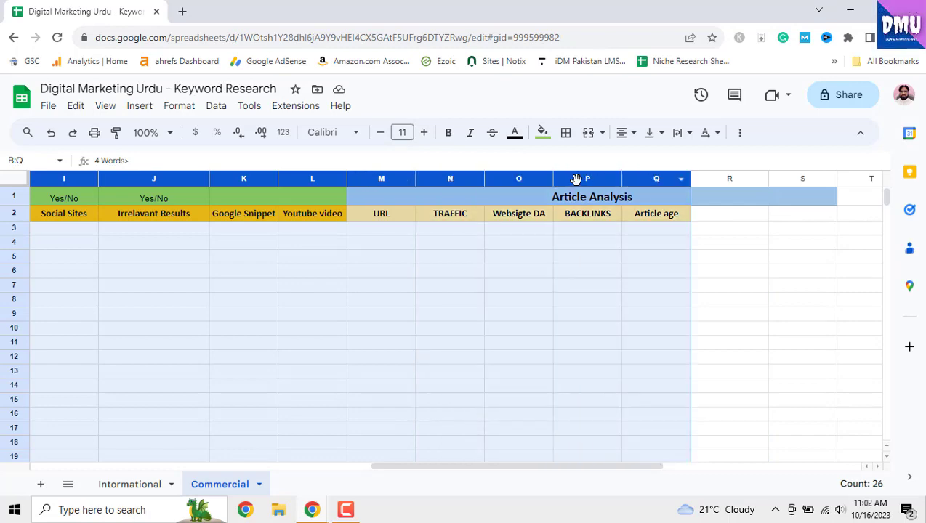
click(621, 132)
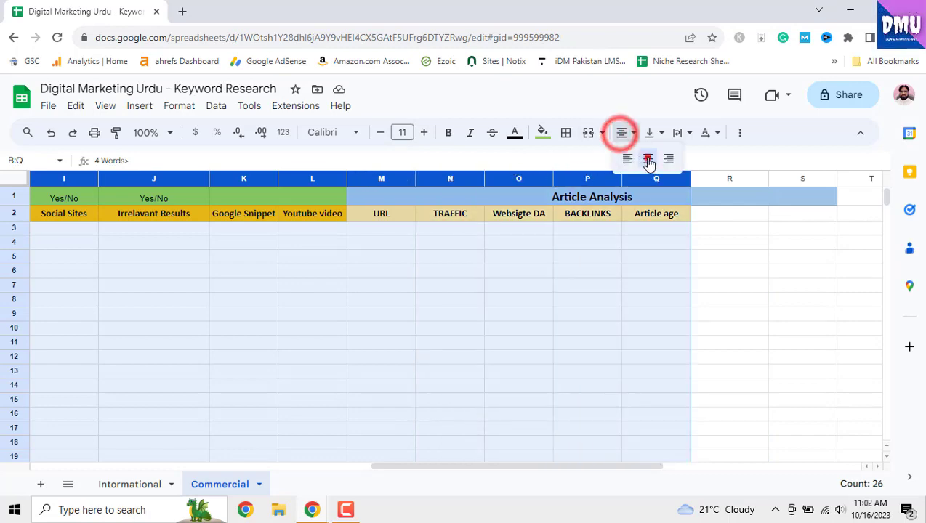
click(646, 157)
drag(421, 466, 137, 466)
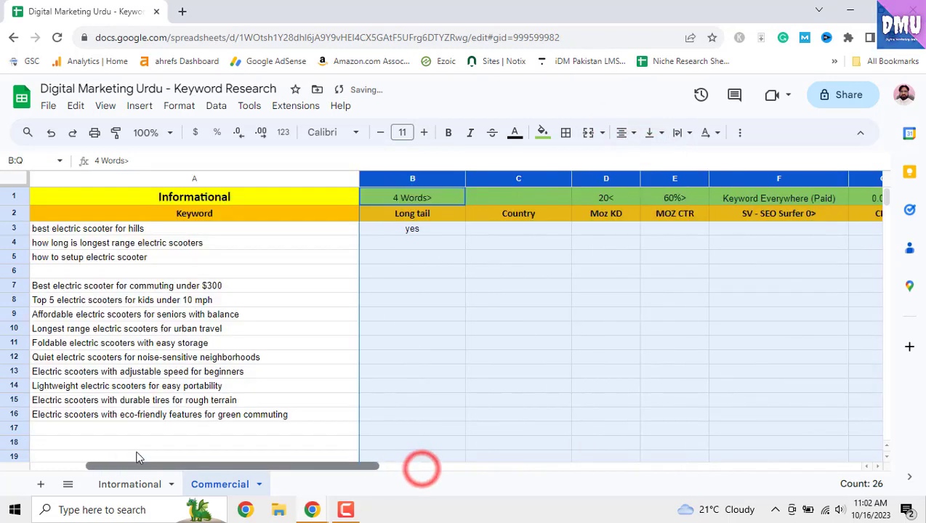
click(482, 373)
Step: Enter "USA" in the Country column for the keyword "best electric scooter for hills"
click(488, 228)
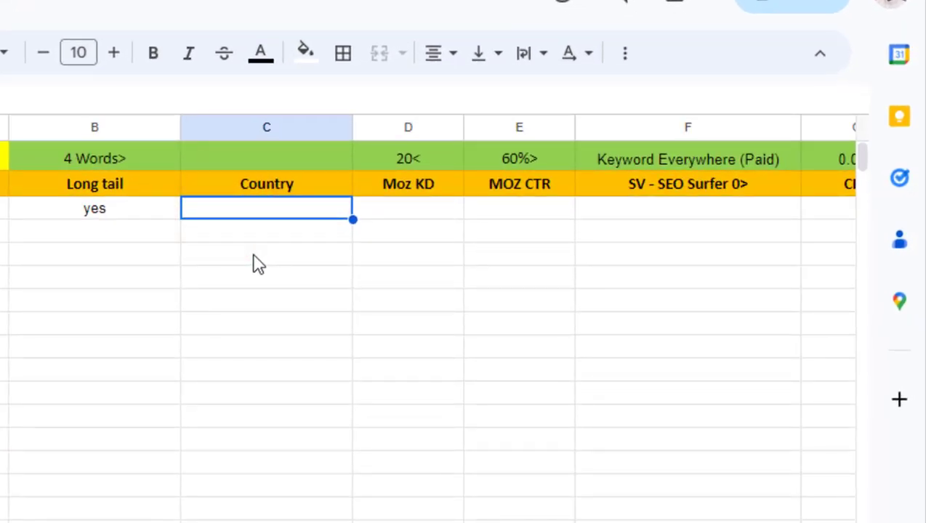
text(USA)
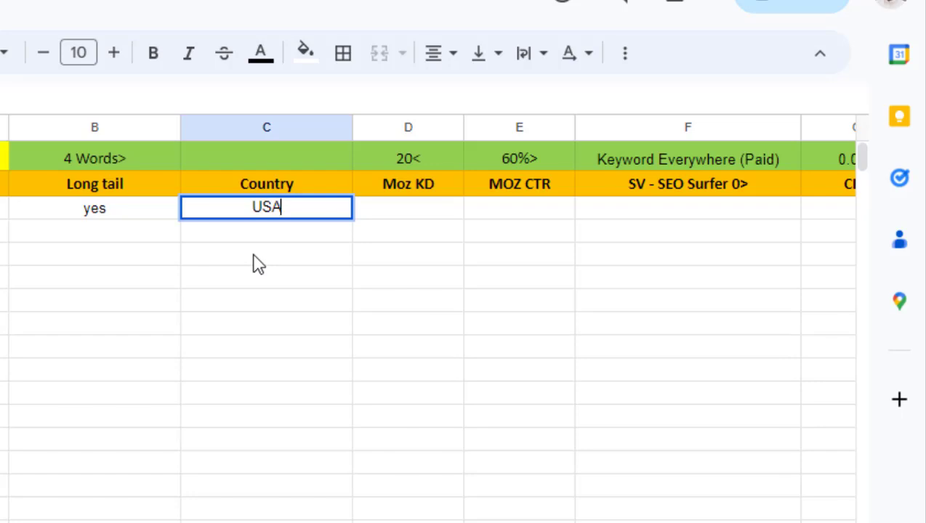
click(252, 255)
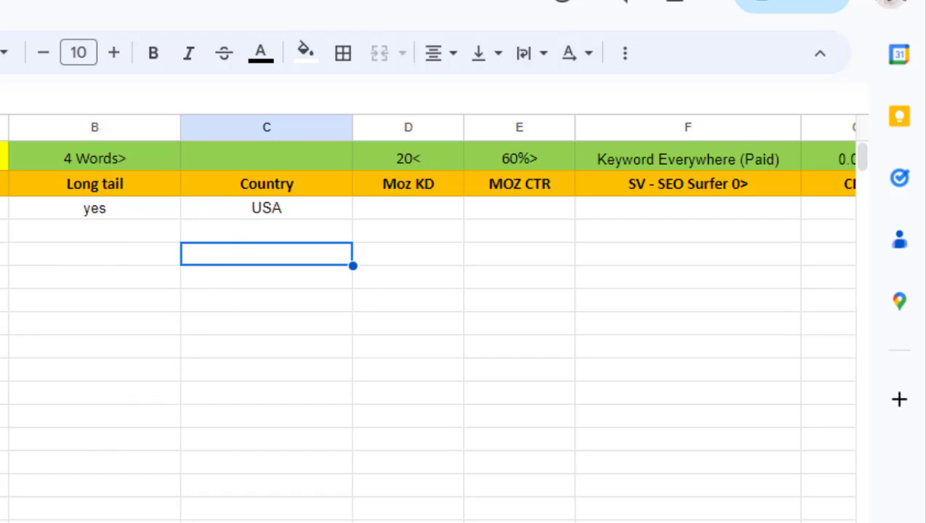
Step: Fill the first keyword's Long tail and Country values down to rows 4 and 5
click(139, 211)
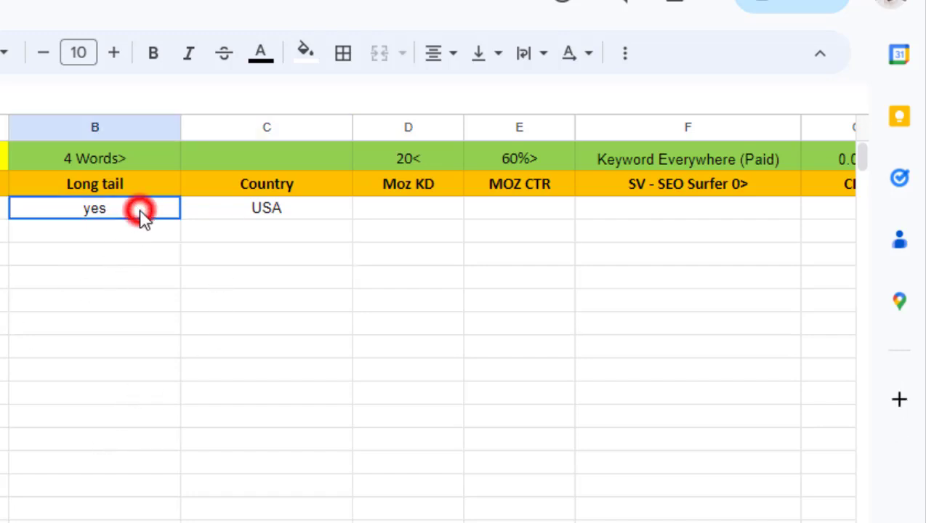
click(188, 283)
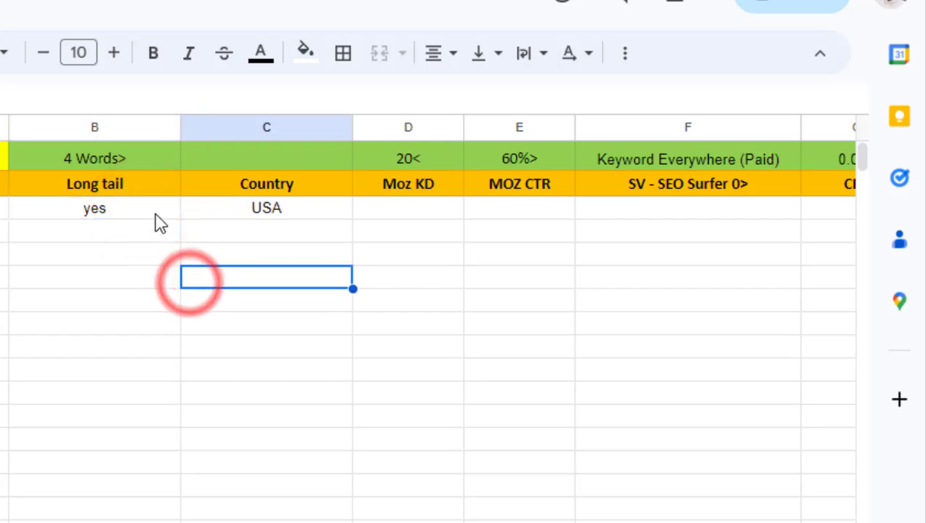
drag(153, 210, 279, 218)
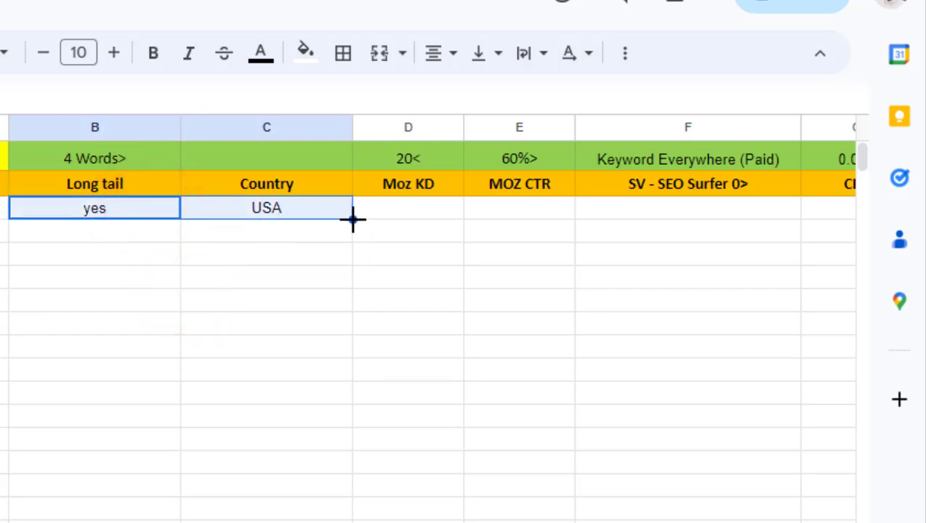
drag(352, 220, 351, 256)
click(389, 342)
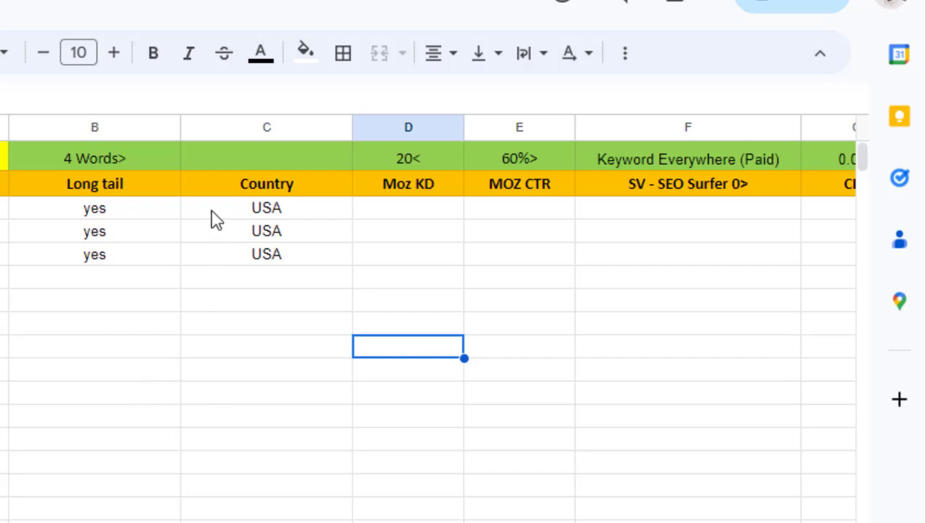
Step: Narrow the Long tail and Country columns
drag(179, 130, 147, 130)
drag(320, 125, 271, 129)
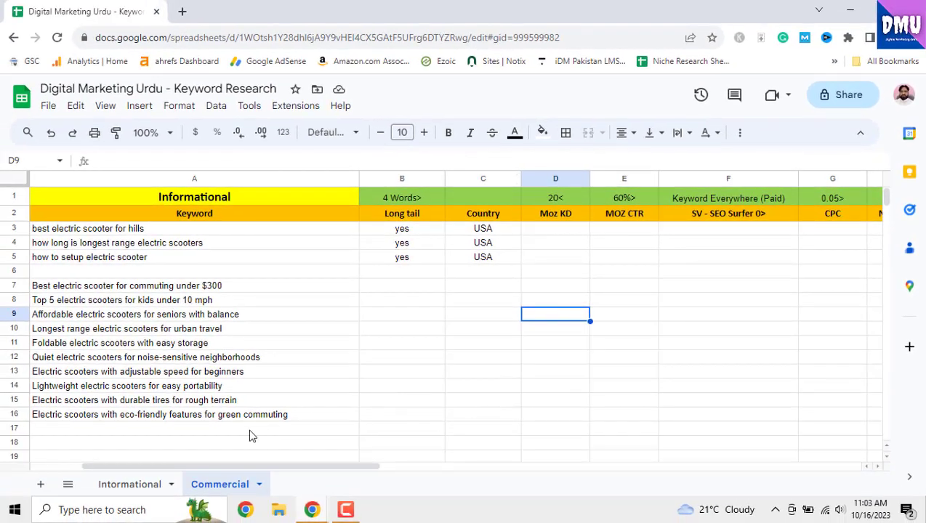
Step: Change the criterion above the CPC header to "0.00>"
drag(299, 465, 393, 469)
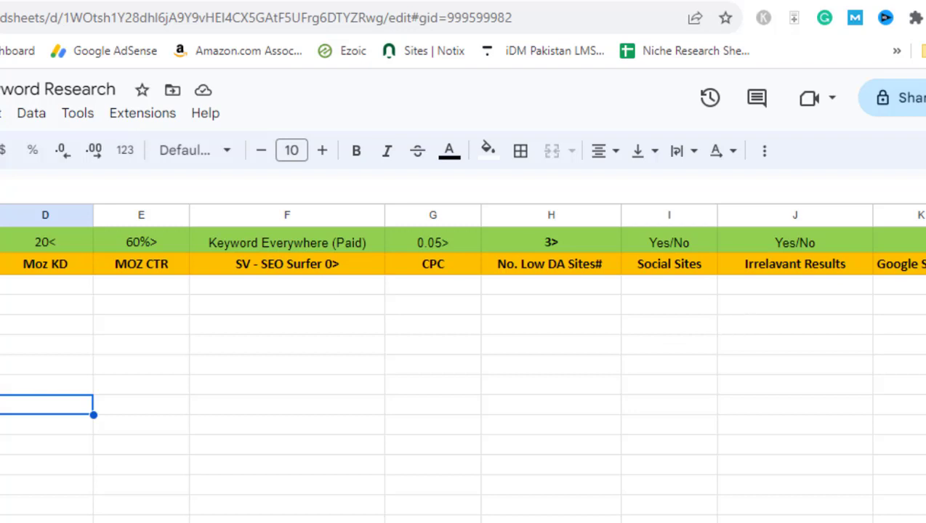
scroll(306, 454, right, 4)
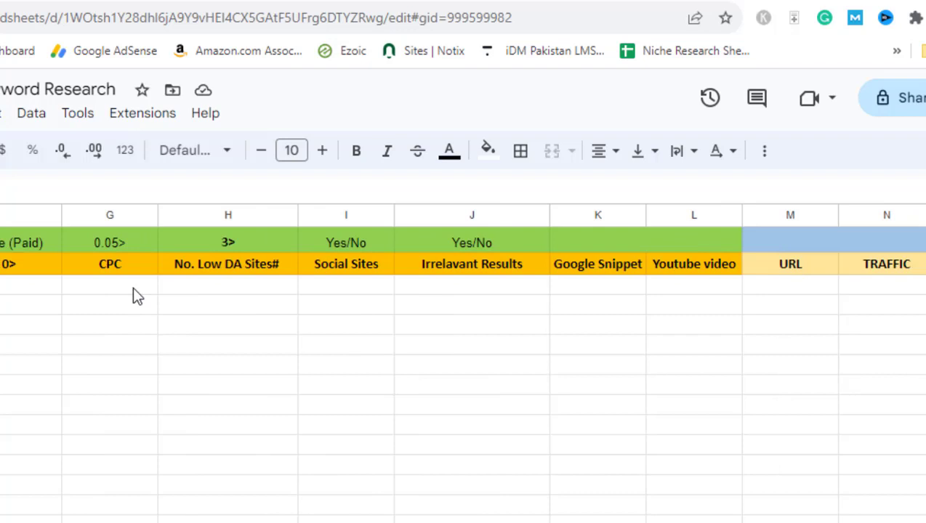
click(118, 243)
double_click(118, 240)
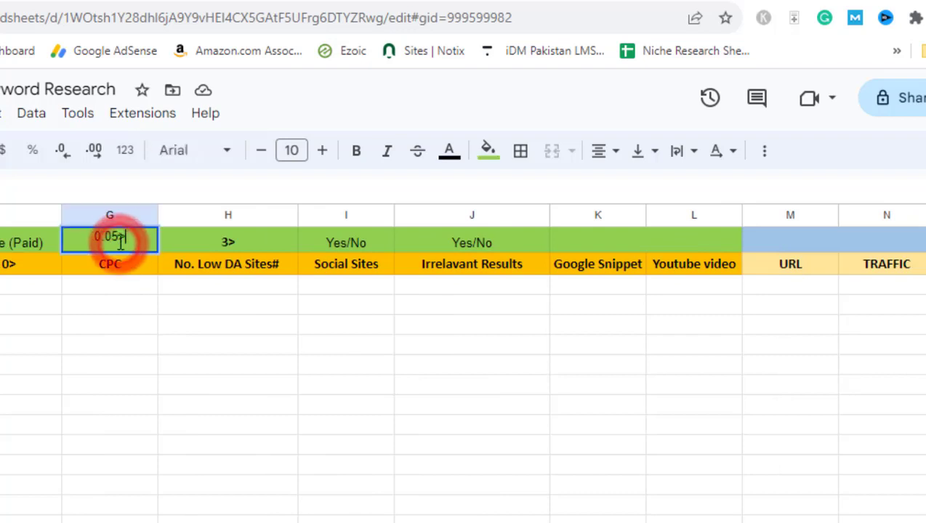
click(119, 236)
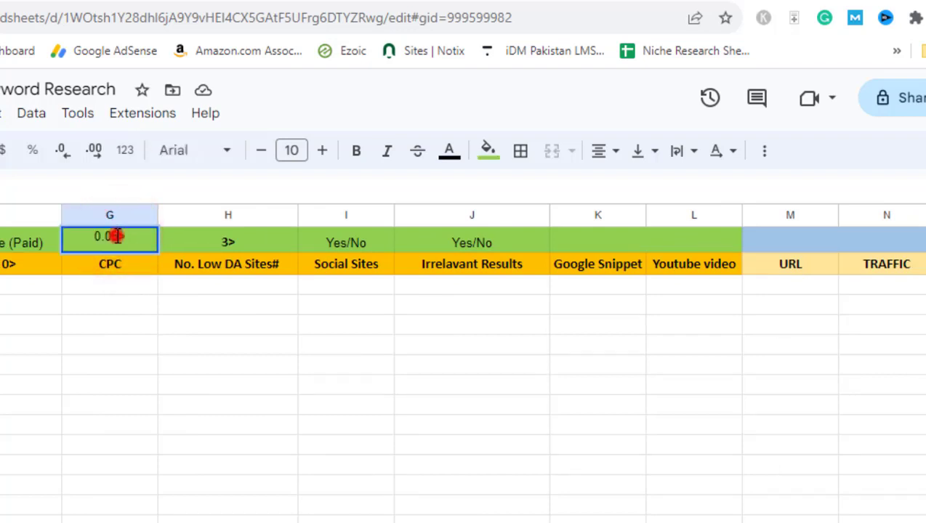
key(BackSpace)
text(0>)
click(83, 287)
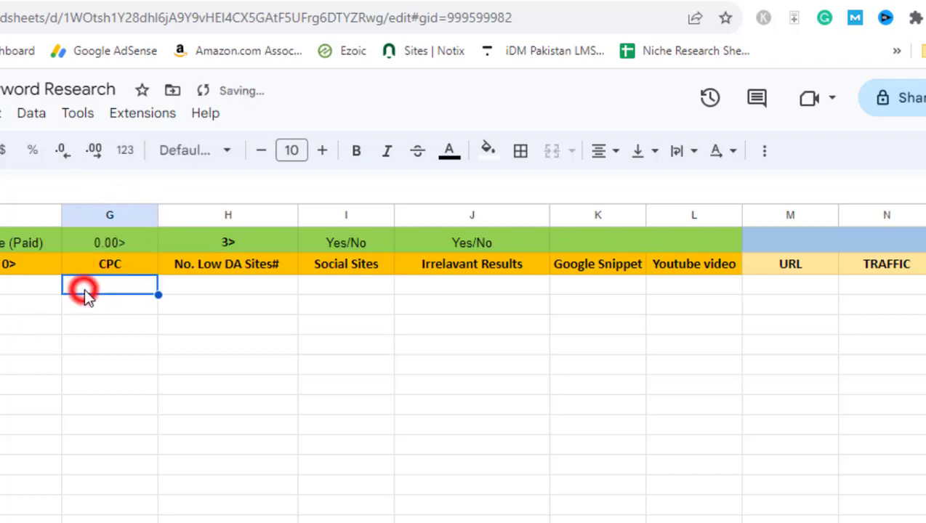
Step: Change the "No. Low DA Sites#" header in row 2 to "No. Low DA(25) Sites#"
click(215, 296)
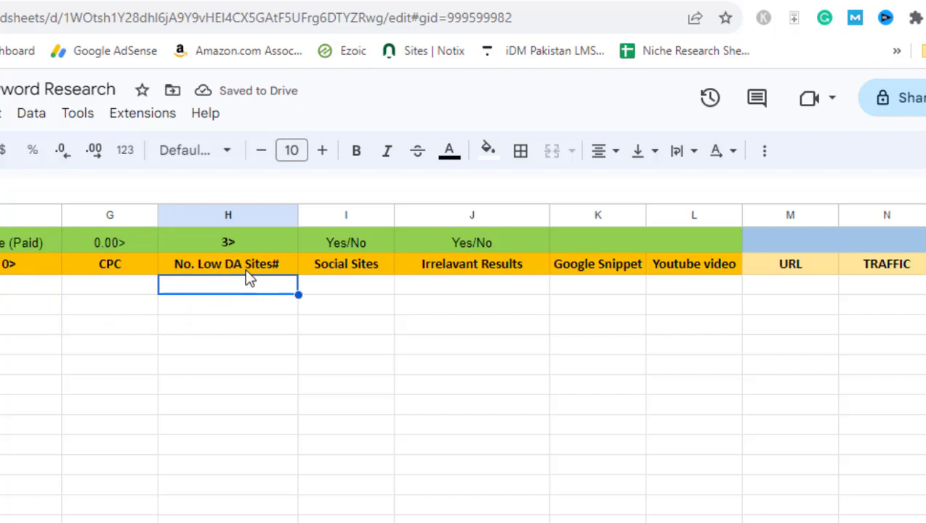
double_click(238, 264)
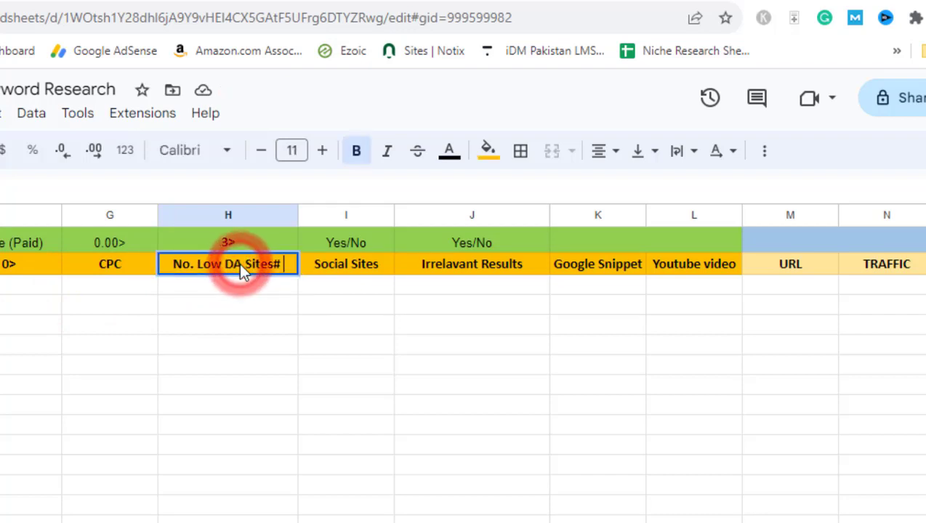
click(240, 263)
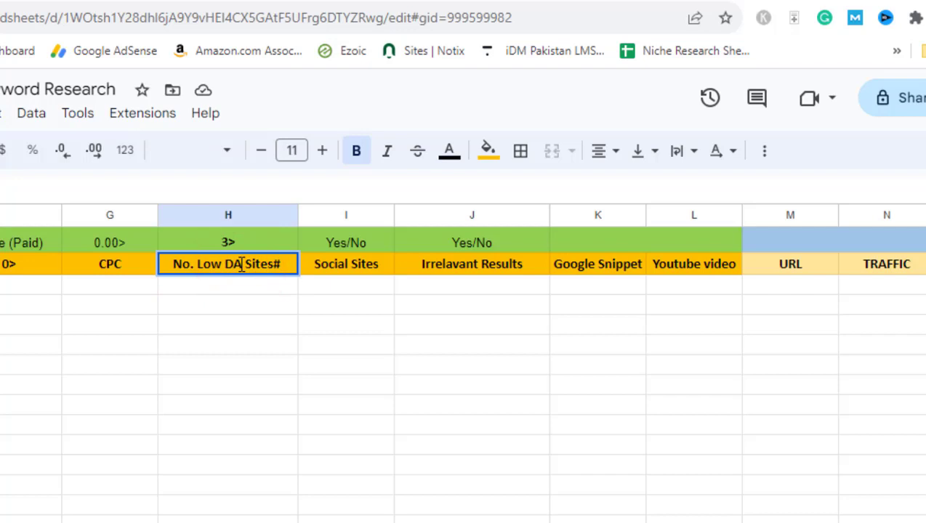
text((25)
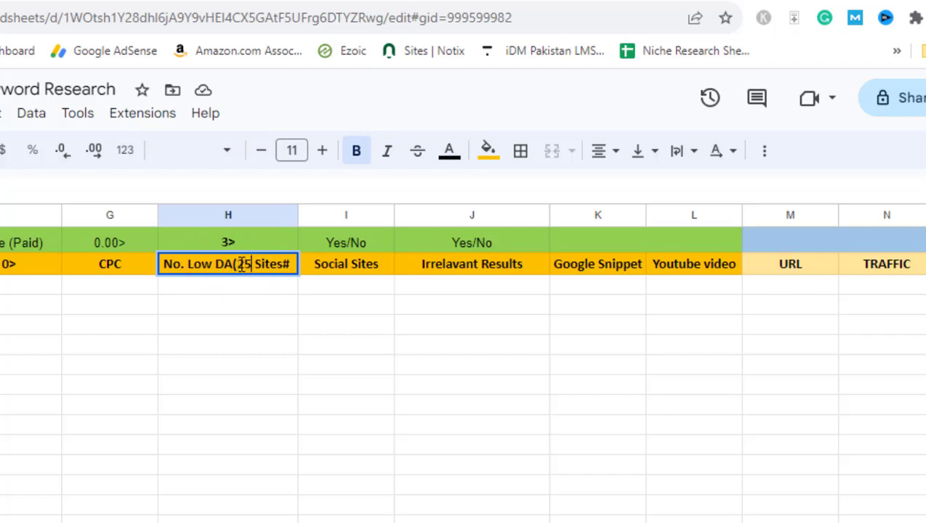
text())
click(367, 363)
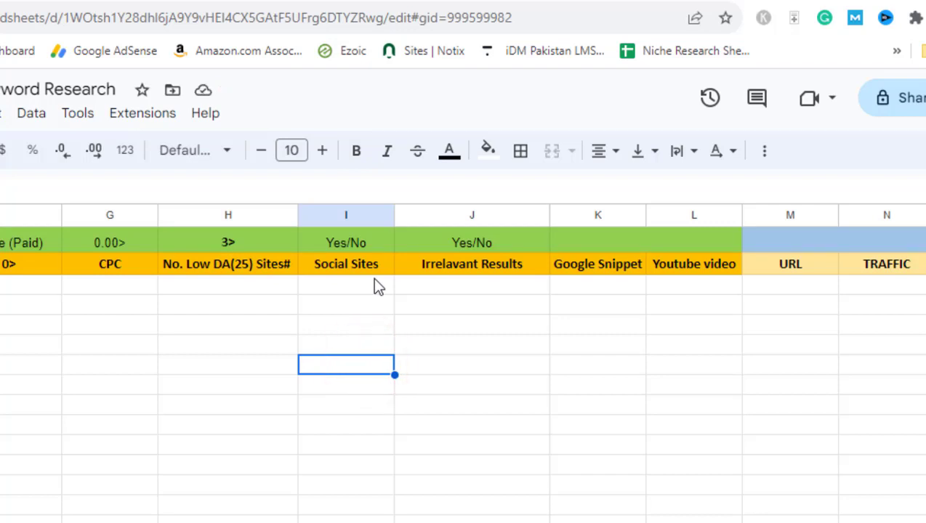
click(492, 291)
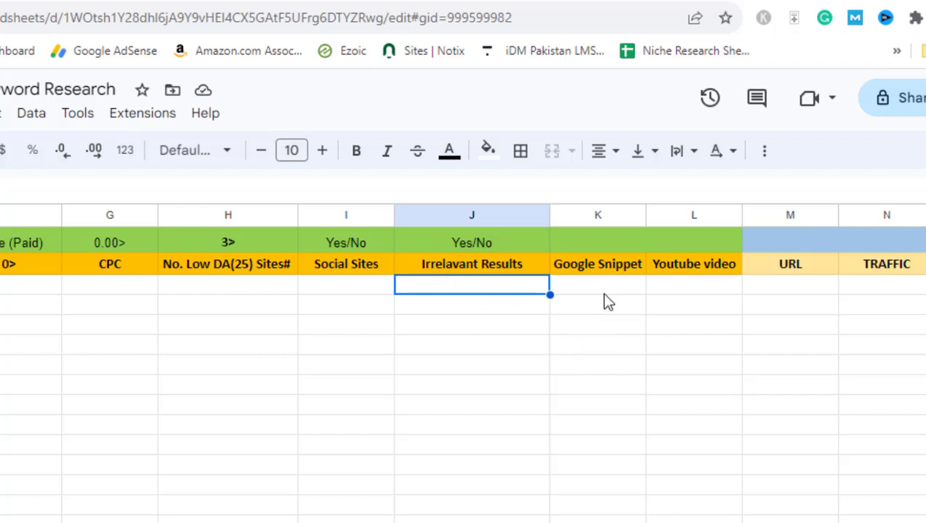
click(669, 288)
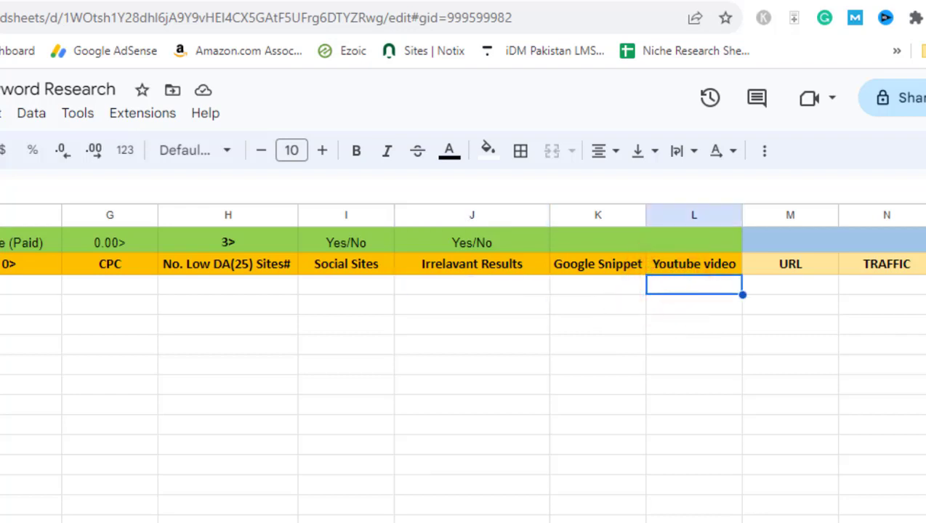
scroll(463, 363, left, 10)
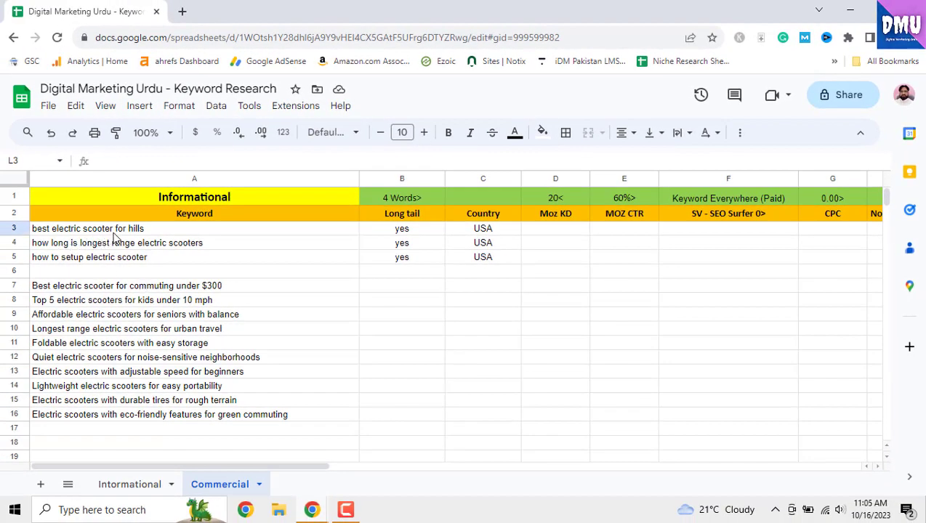
click(565, 219)
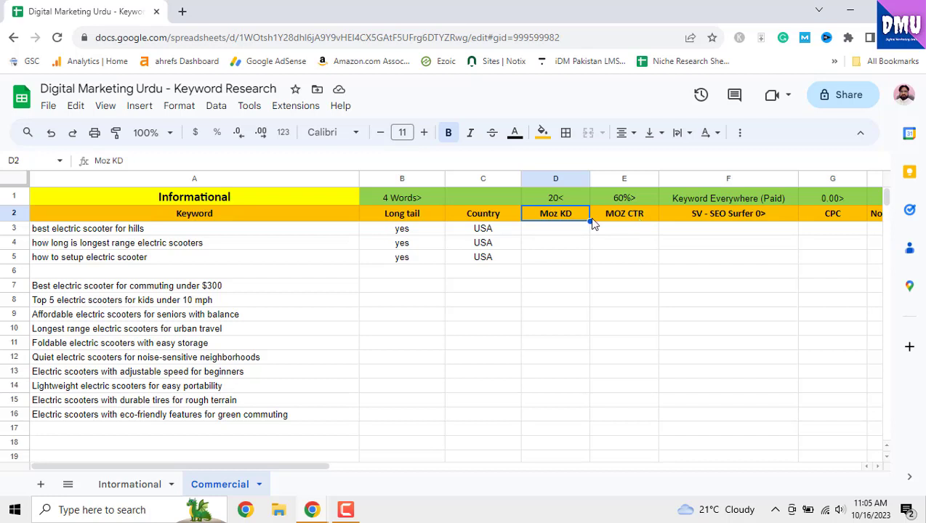
Step: Enable the Keyword Surfer extension in the browser's extension manager and return to the keyword sheet
click(847, 40)
click(756, 325)
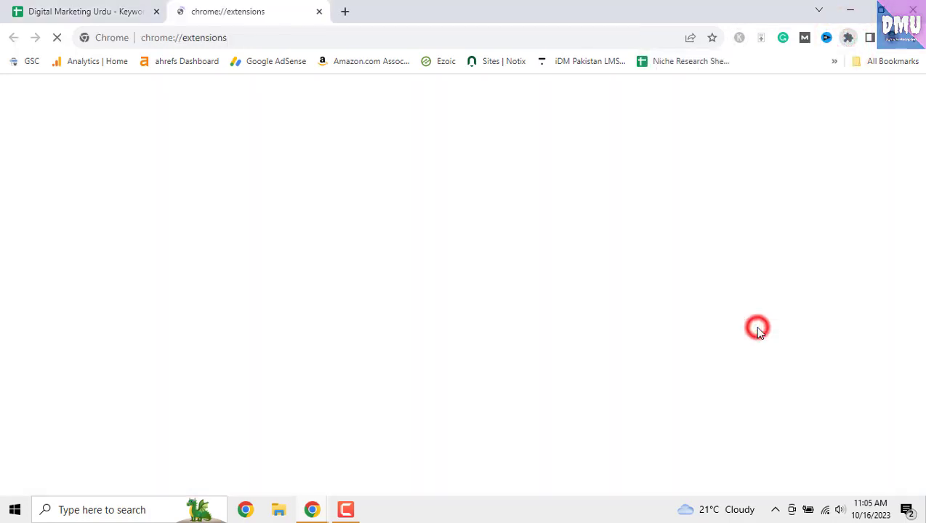
scroll(625, 269, down, 2)
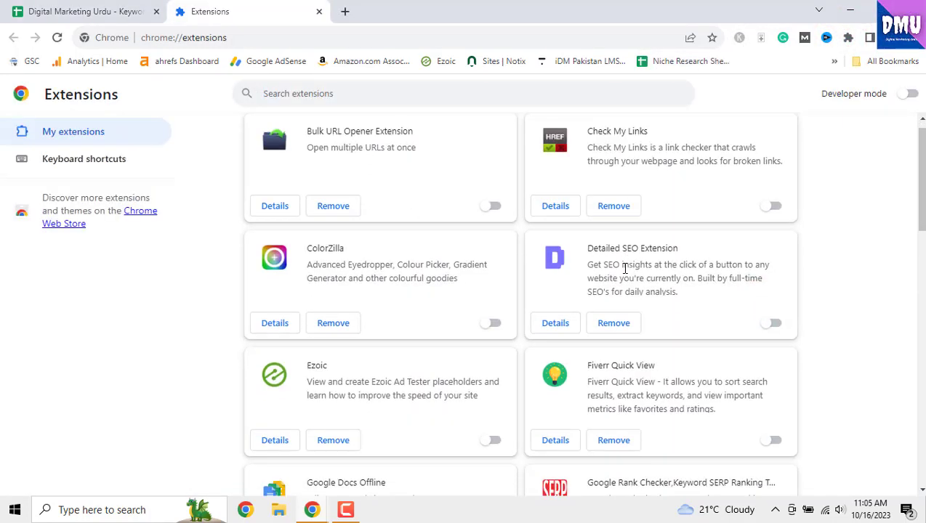
scroll(624, 269, down, 6)
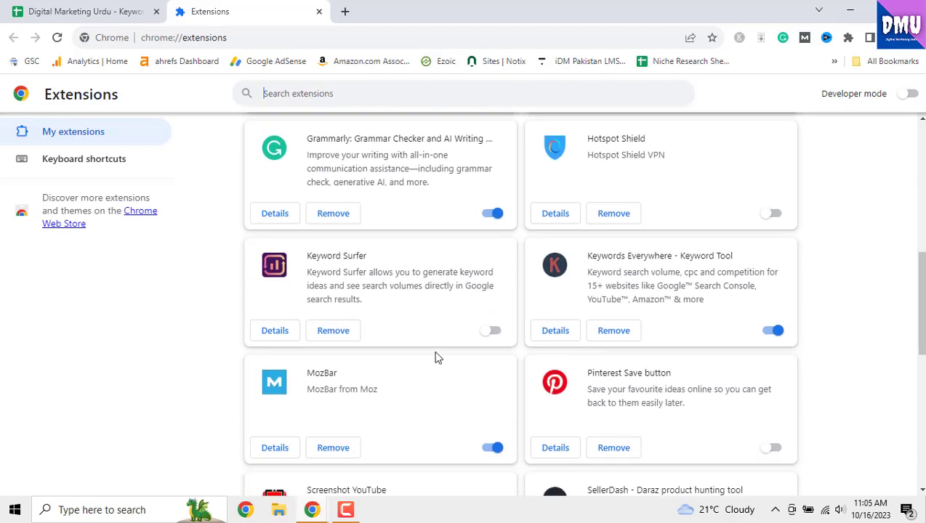
click(492, 331)
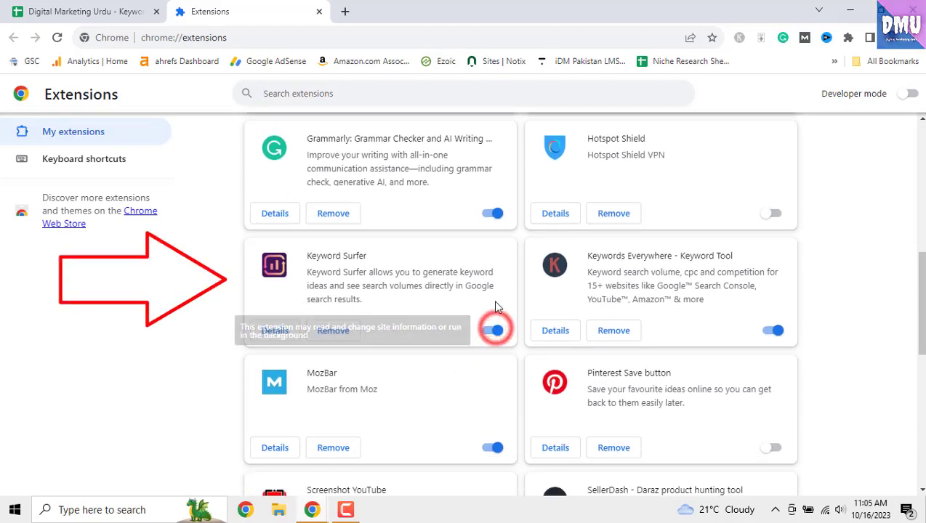
click(319, 12)
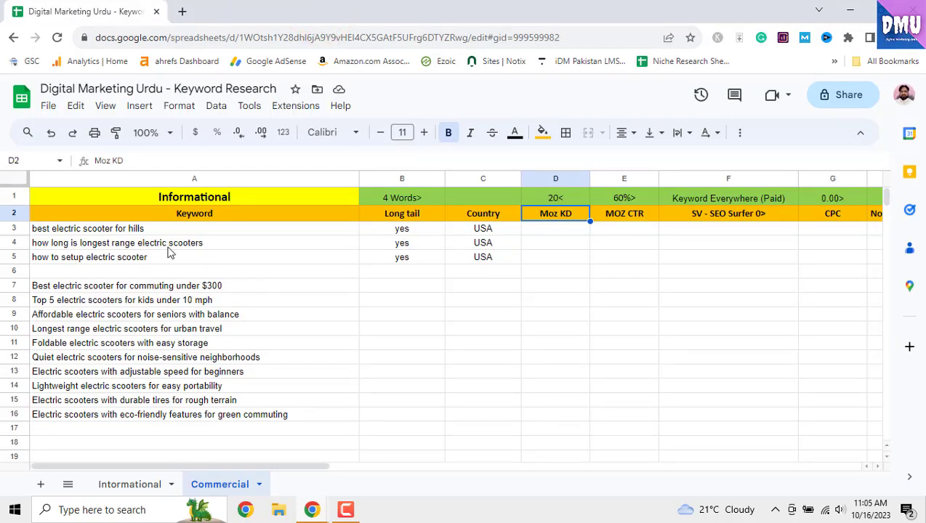
Step: Review both groups of electric scooter keywords and the SEO criteria columns that need values
drag(176, 228, 182, 258)
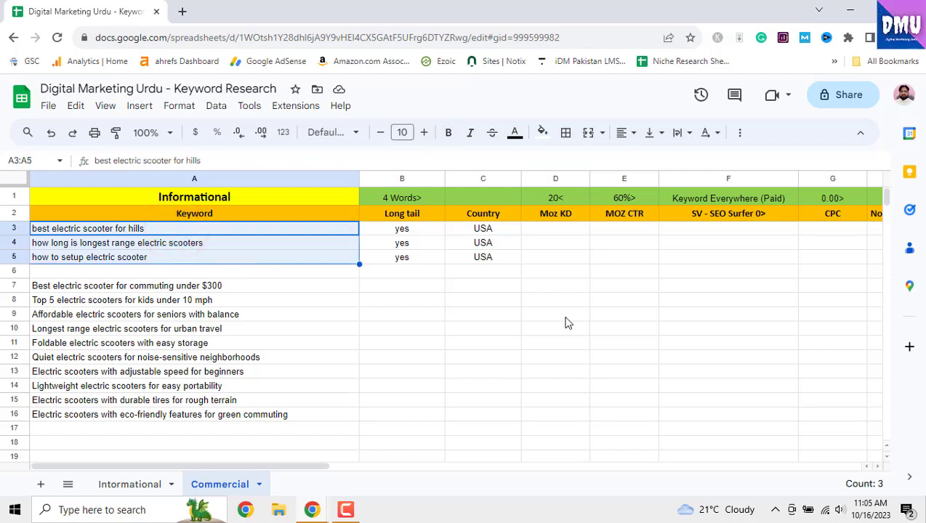
drag(320, 465, 504, 465)
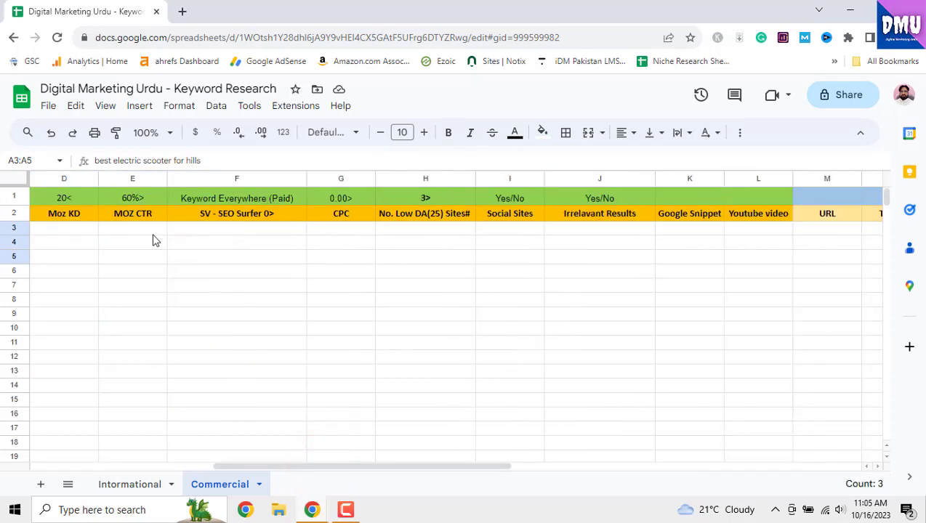
drag(396, 466, 275, 460)
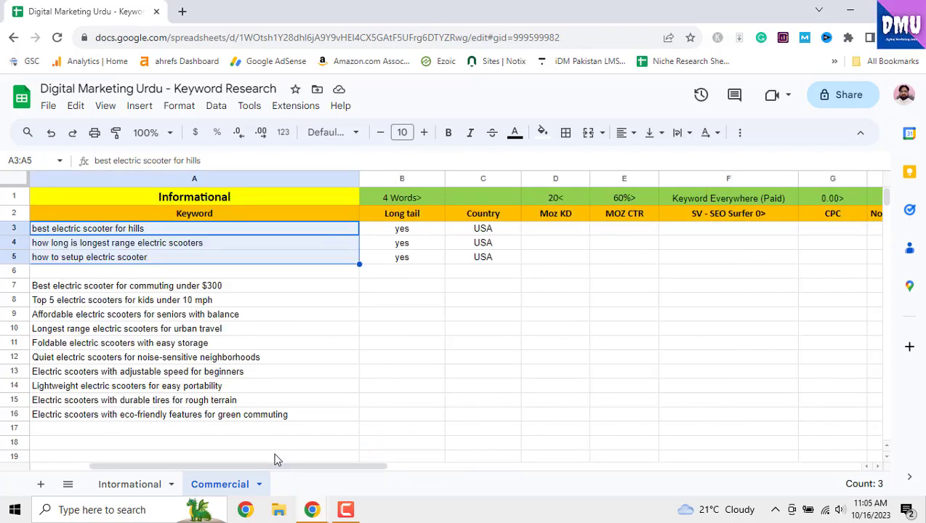
click(548, 231)
click(629, 233)
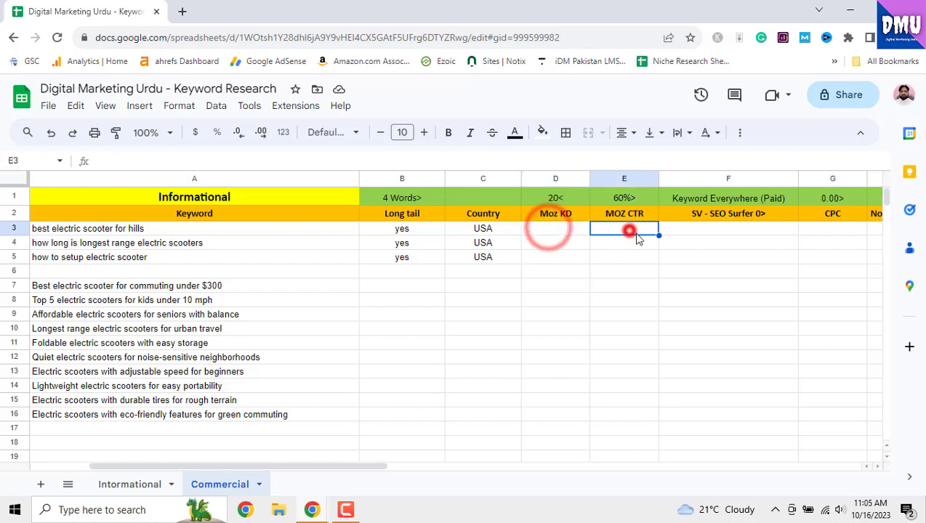
click(697, 230)
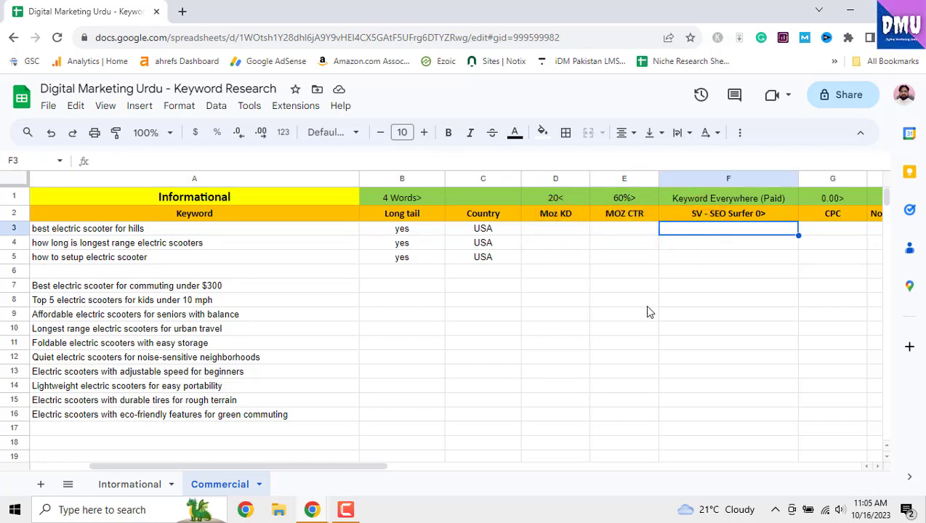
drag(285, 415, 283, 288)
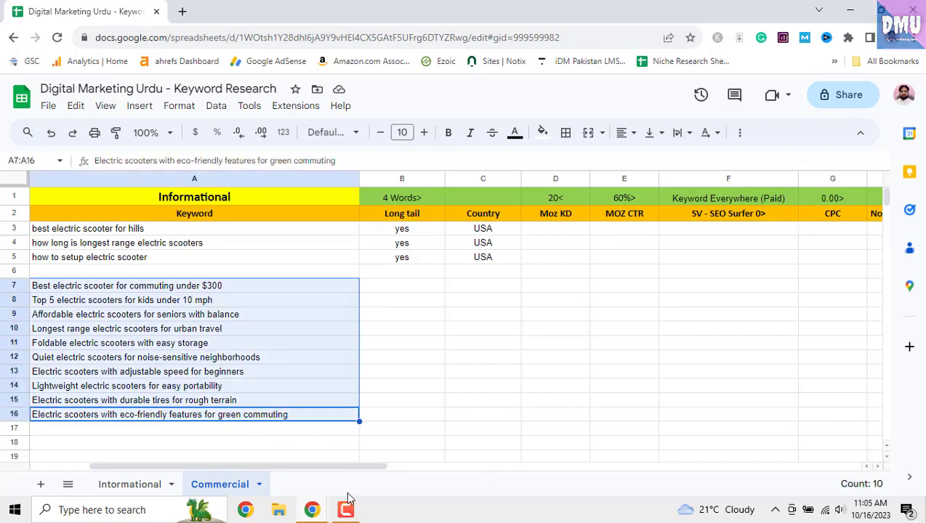
click(436, 401)
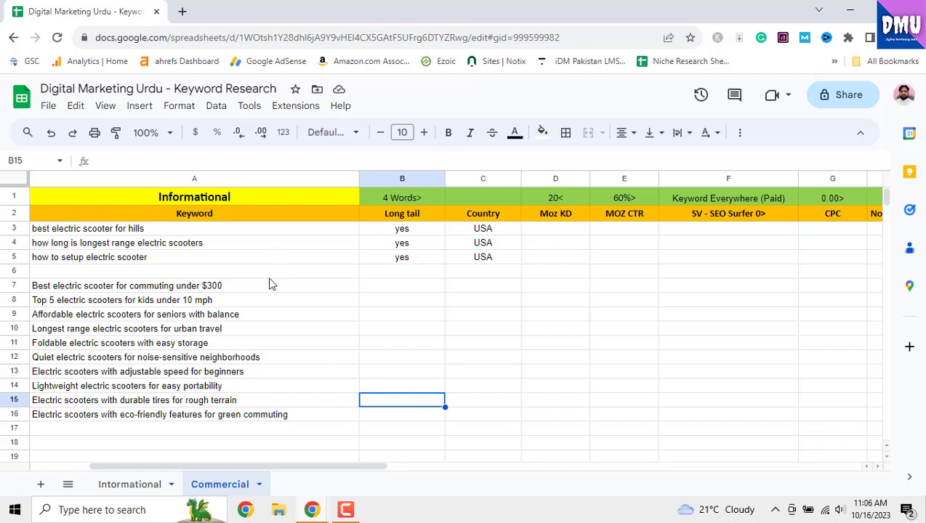
Step: Copy the keyword "best electric scooter for hills" from the sheet and search Google for it in a new tab
right_click(215, 228)
click(283, 166)
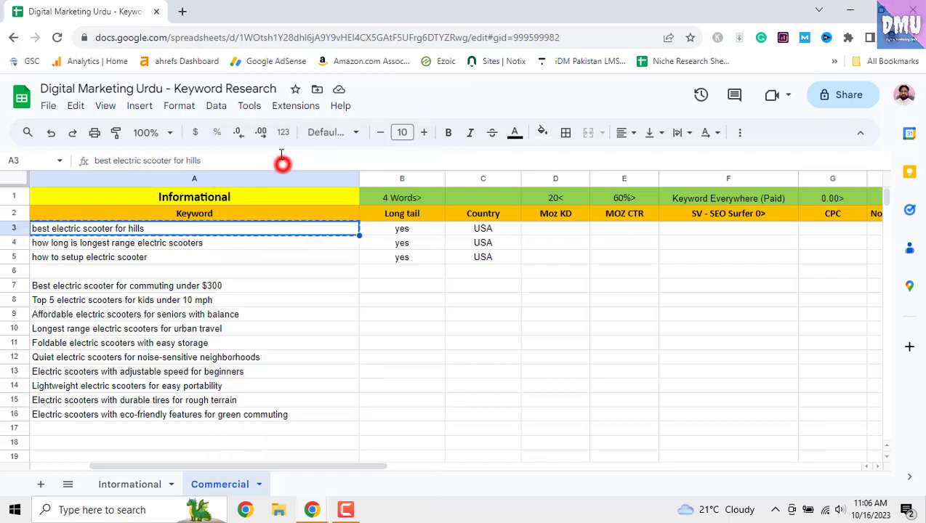
click(182, 13)
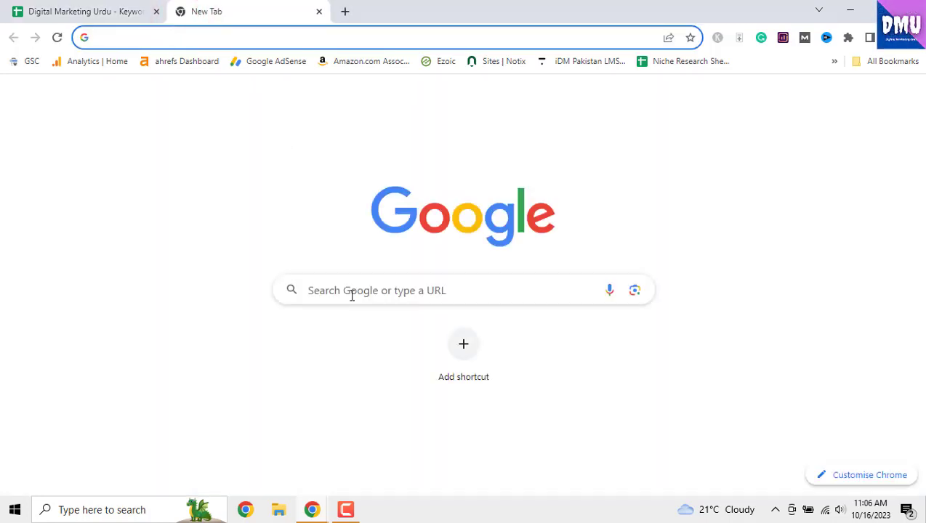
right_click(359, 294)
click(419, 201)
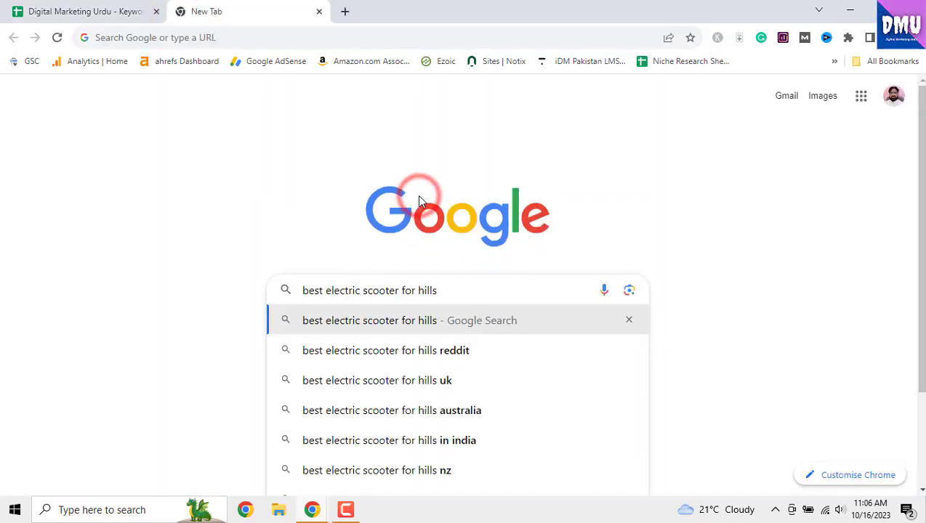
key(Return)
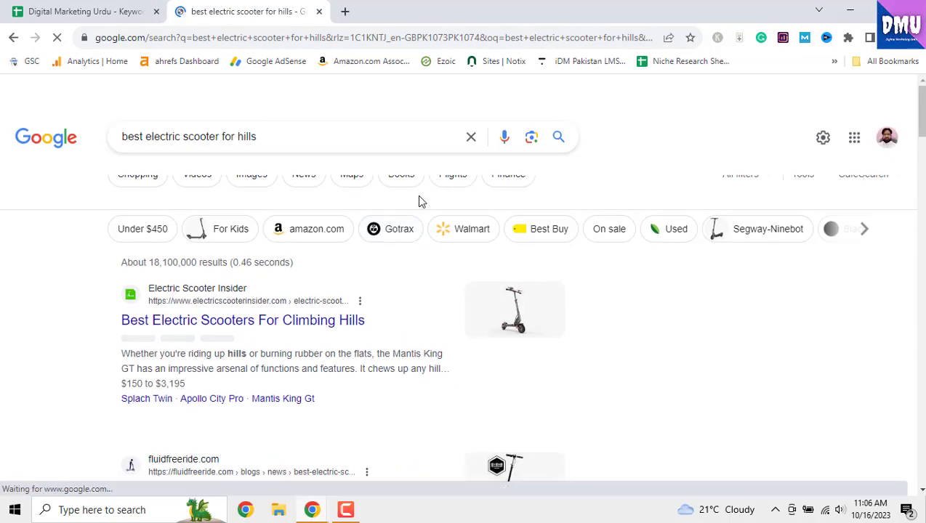
Step: Open moz.com in another new tab and go to its free Keyword Explorer tool
click(106, 14)
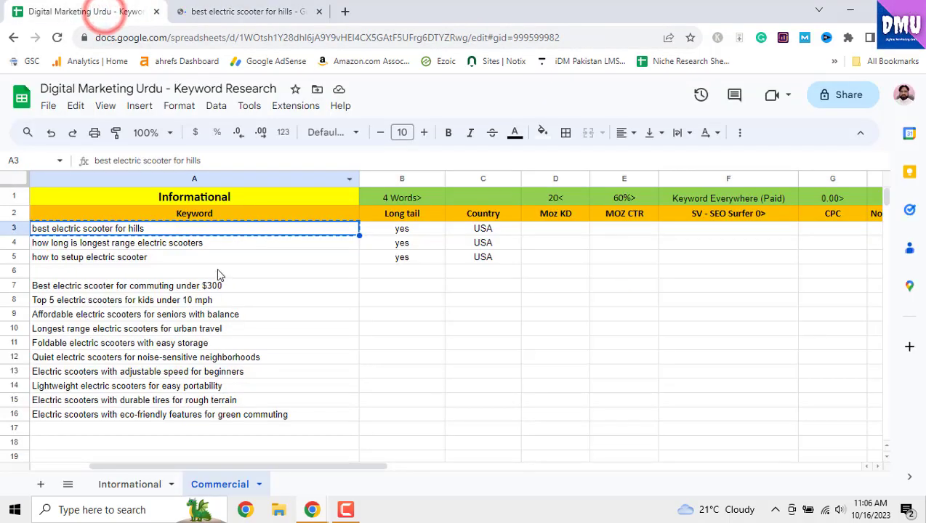
click(552, 231)
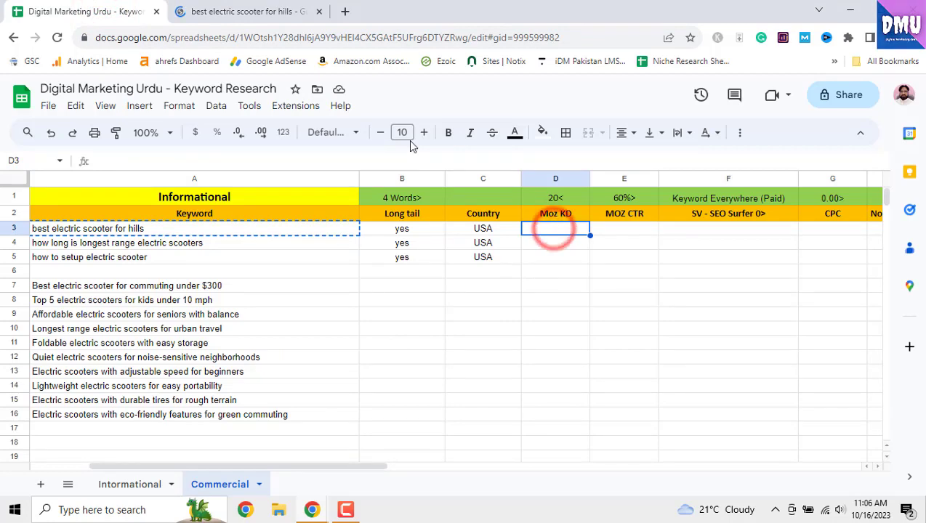
click(344, 13)
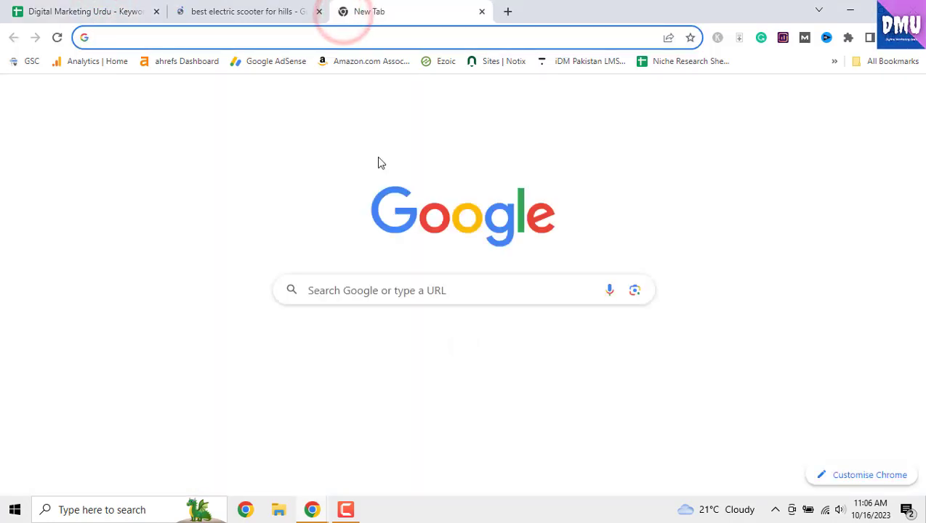
text(moz)
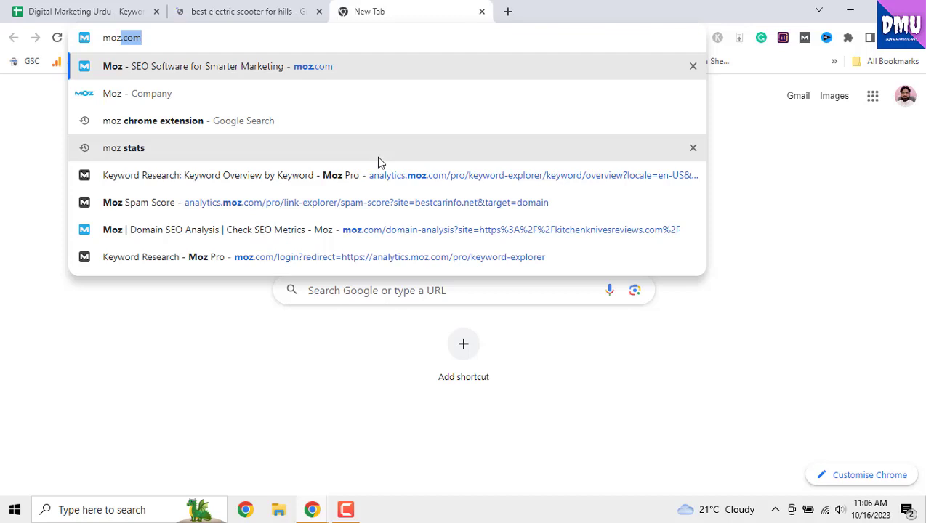
key(Return)
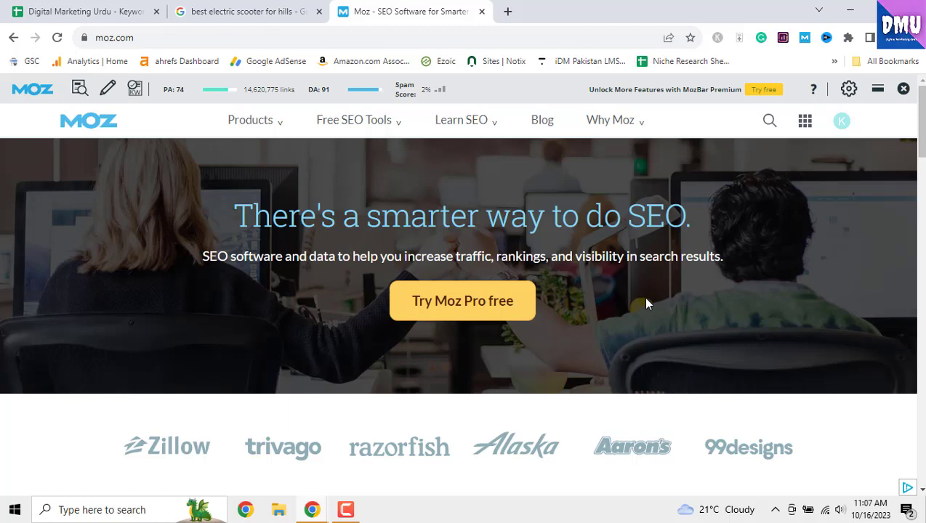
click(375, 129)
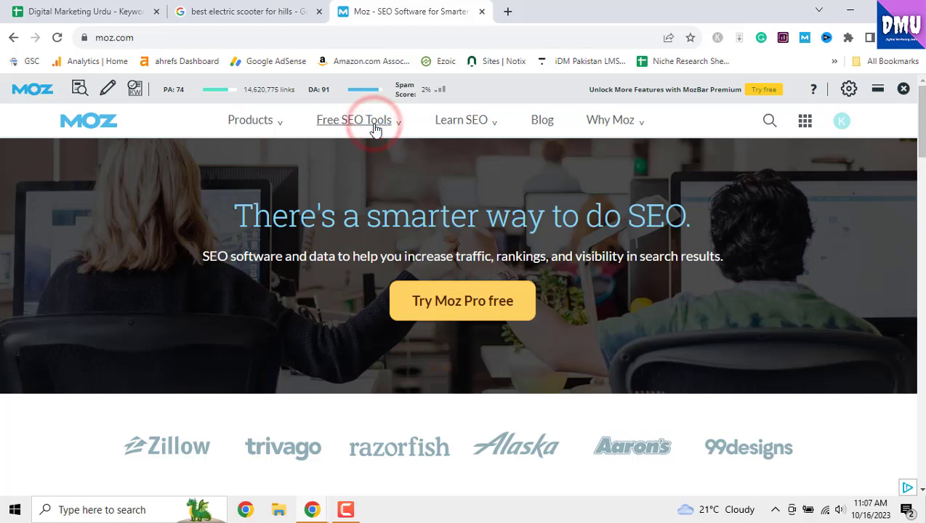
click(375, 128)
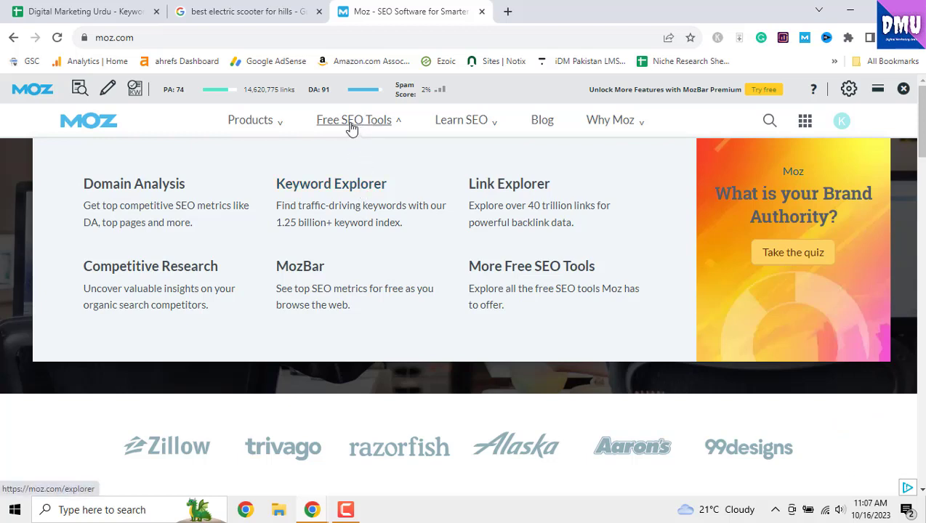
click(356, 185)
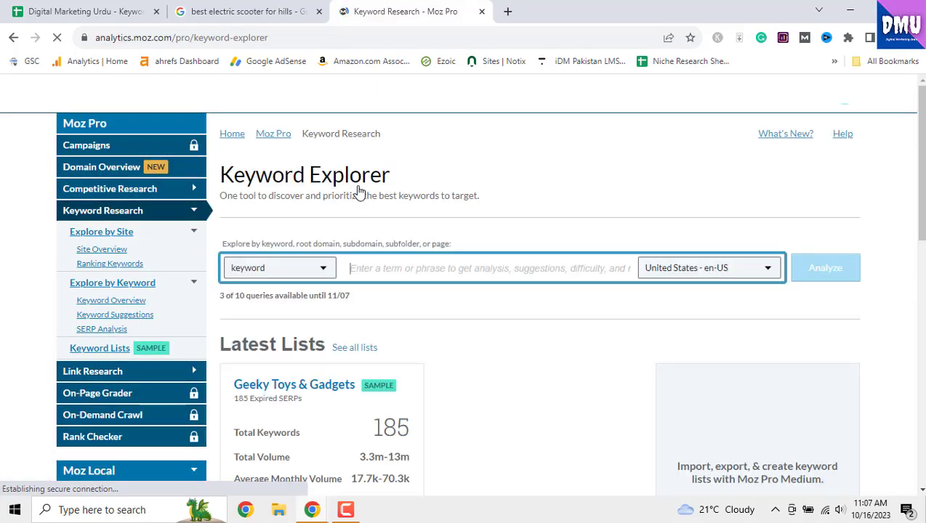
Step: Copy "best electric scooter for hills" from the Google search and analyze it in Moz Keyword Explorer for United States - en-US
click(218, 12)
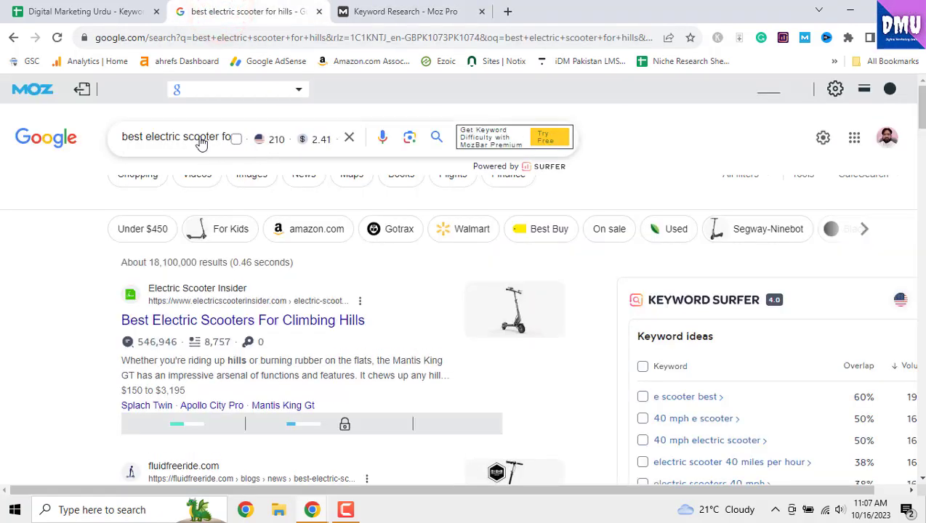
triple_click(174, 137)
right_click(186, 138)
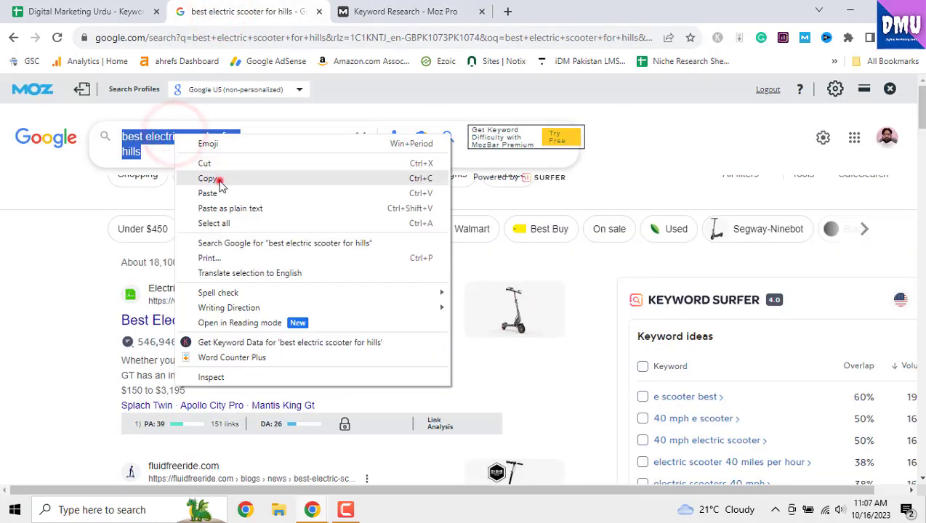
click(208, 178)
click(371, 12)
right_click(374, 275)
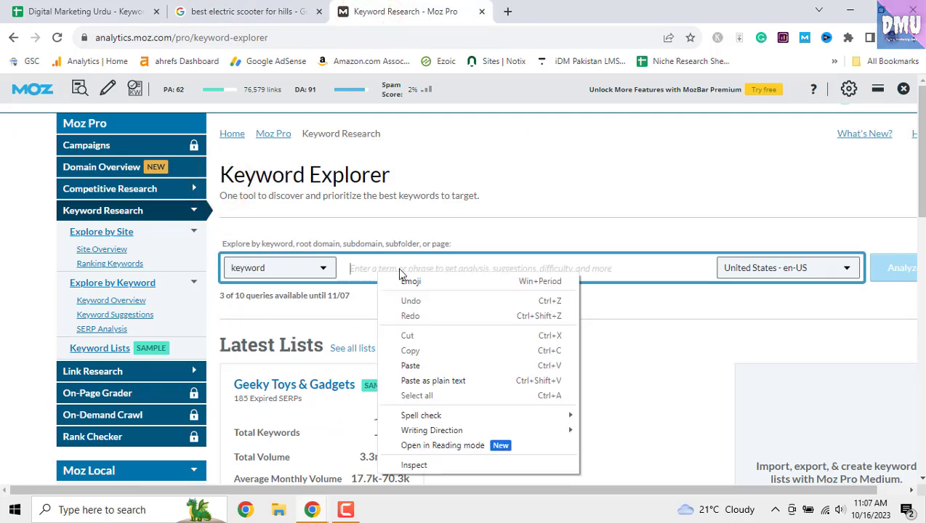
click(447, 363)
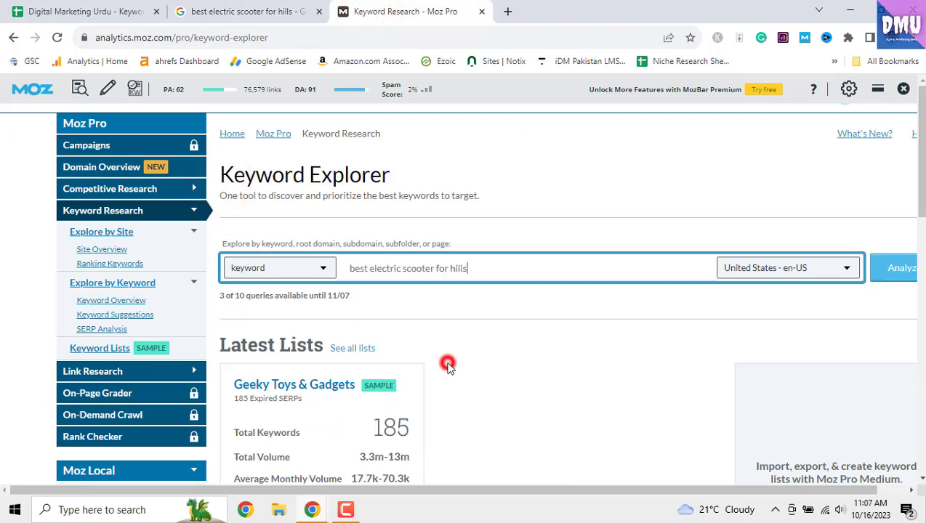
click(896, 273)
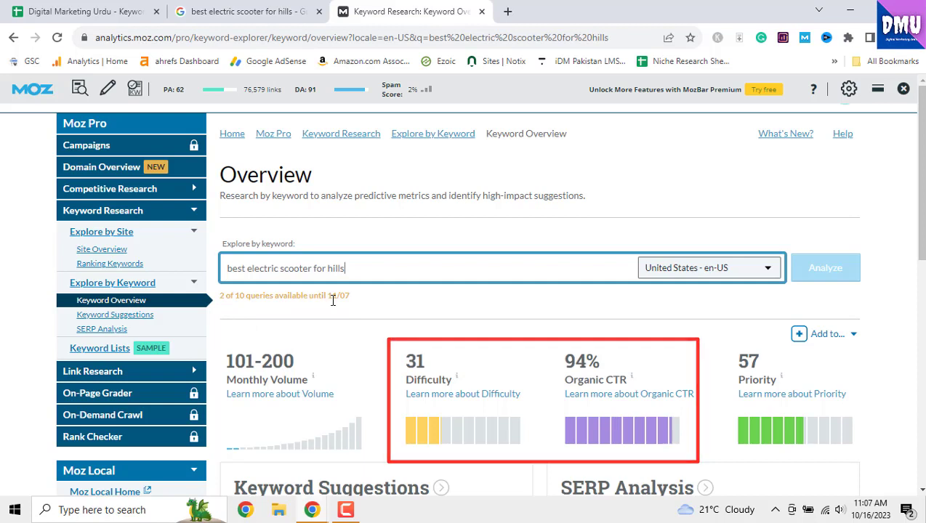
Step: Read the keyword's Difficulty and Organic CTR in Moz and record Moz KD 31 and MOZ CTR 94 in row 3 of the sheet
double_click(414, 361)
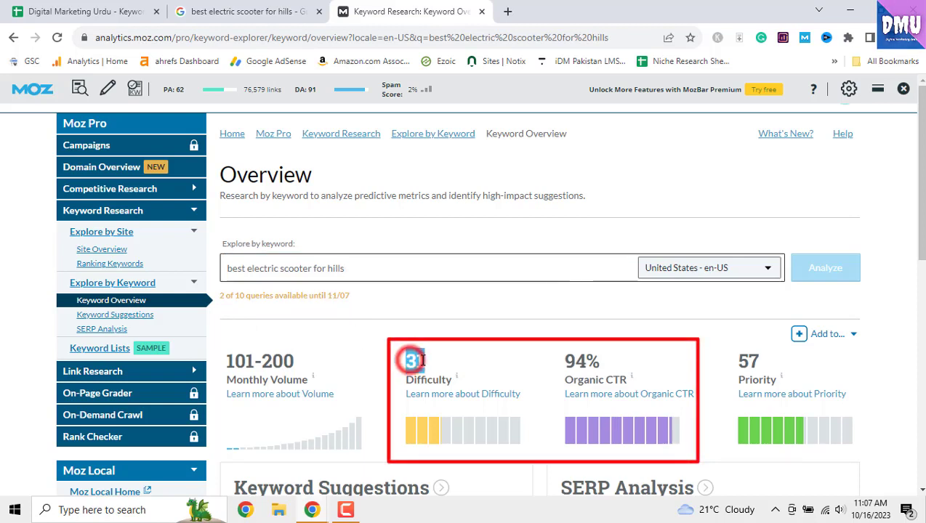
right_click(441, 361)
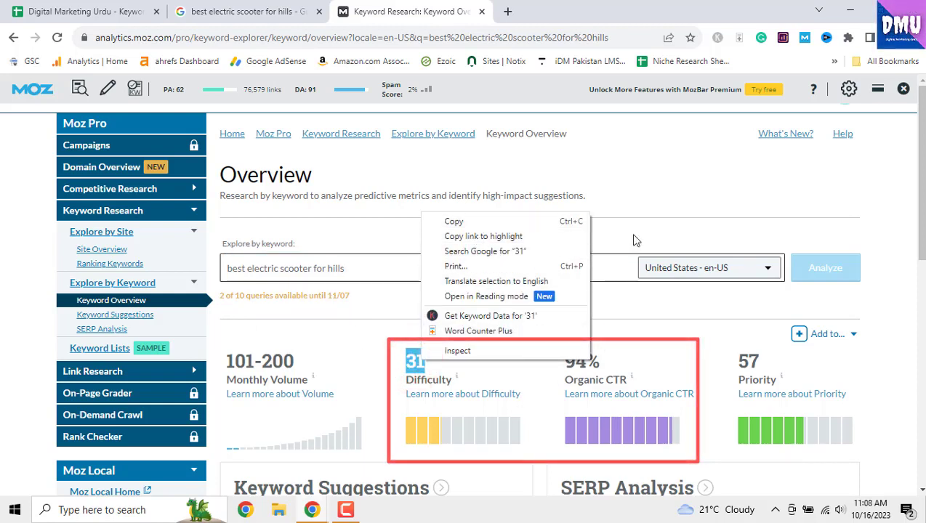
click(635, 213)
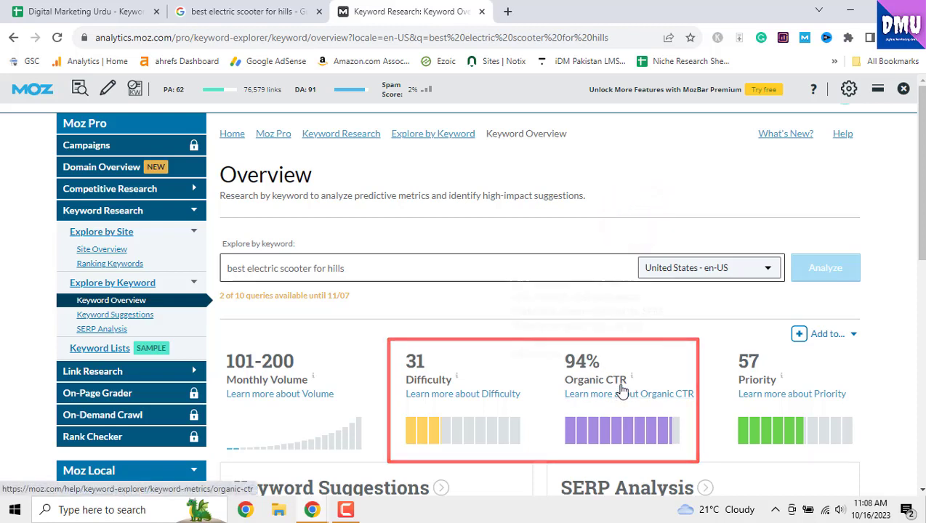
mouse_move(621, 390)
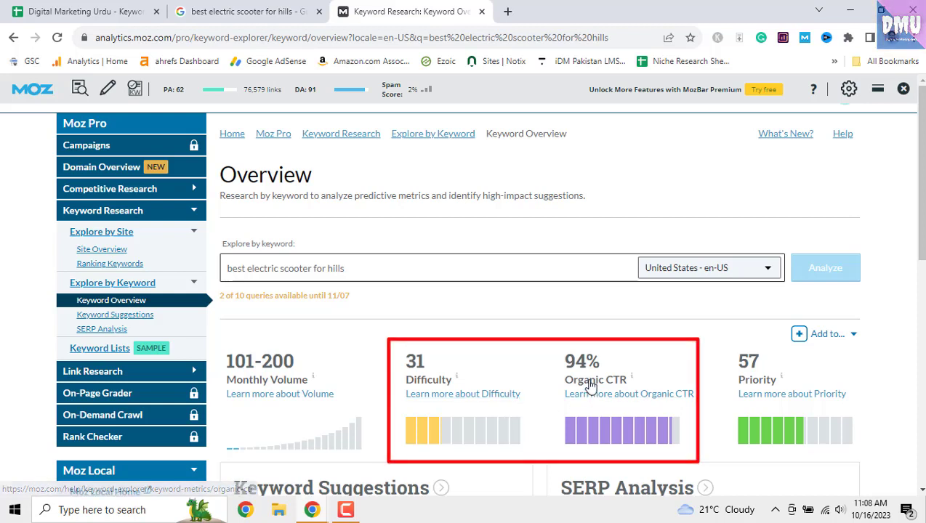
mouse_move(590, 387)
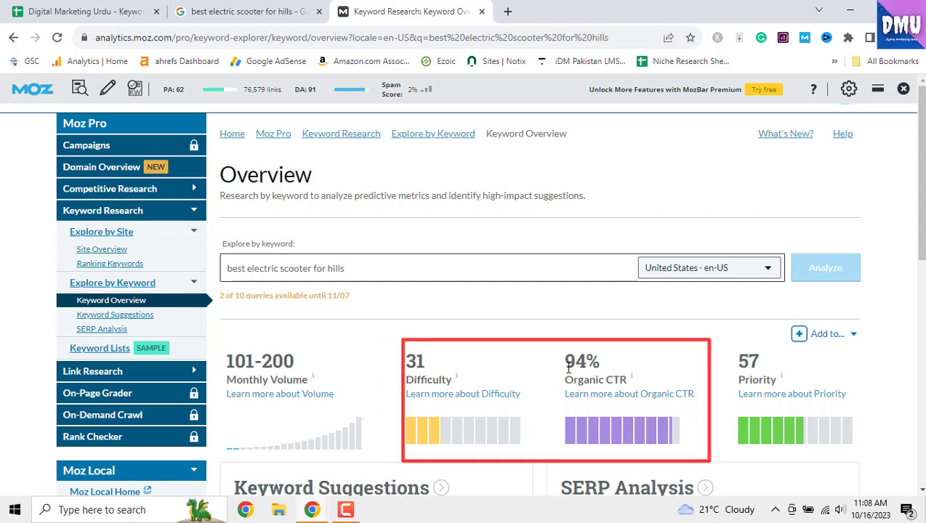
click(125, 8)
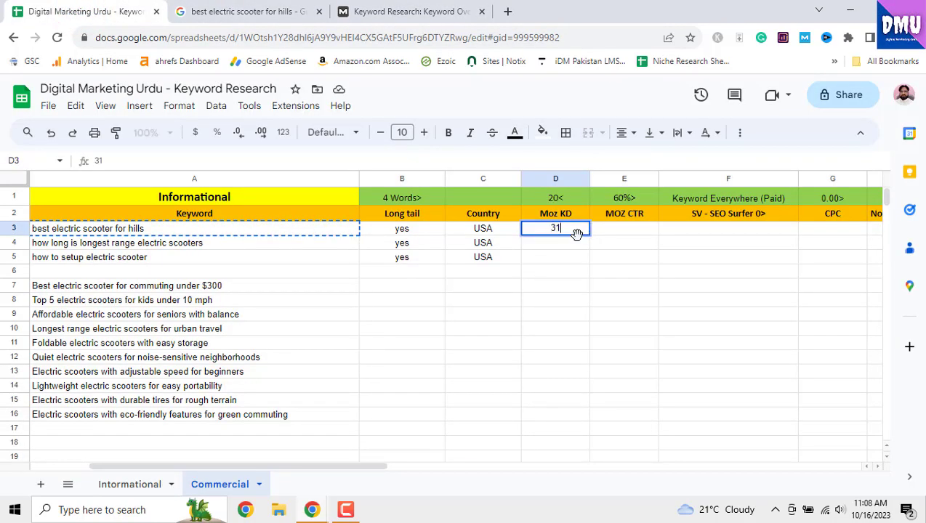
click(621, 233)
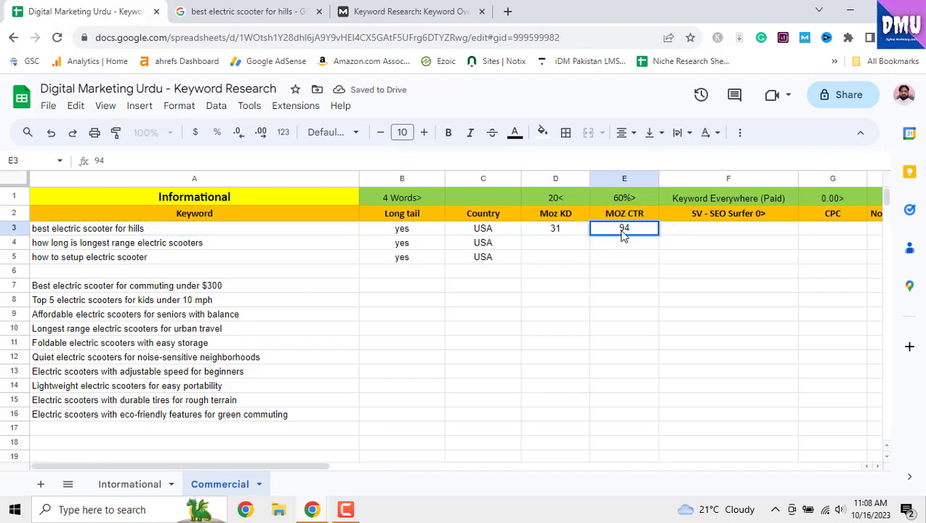
click(634, 263)
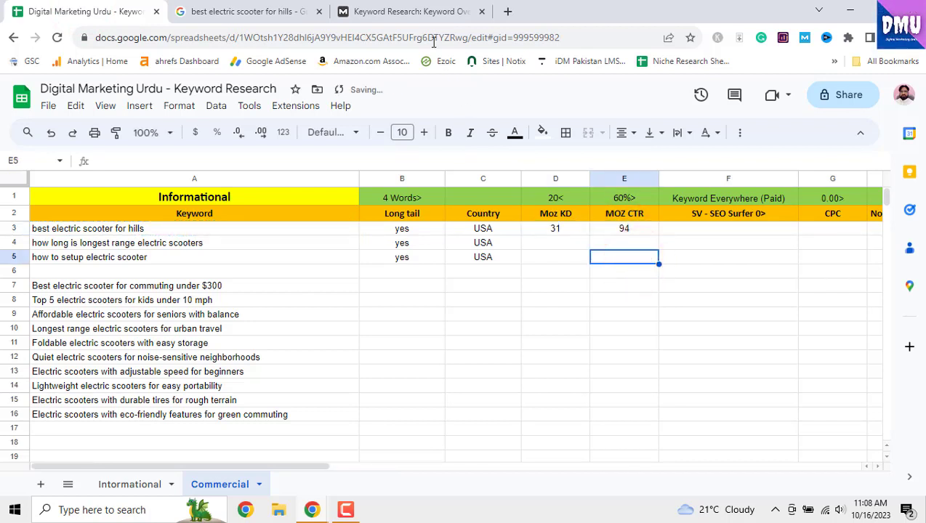
Step: Read the keyword's Surfer search volume and CPC on Google and record SV 210 and CPC 2.41$ in row 3 of the sheet
click(420, 12)
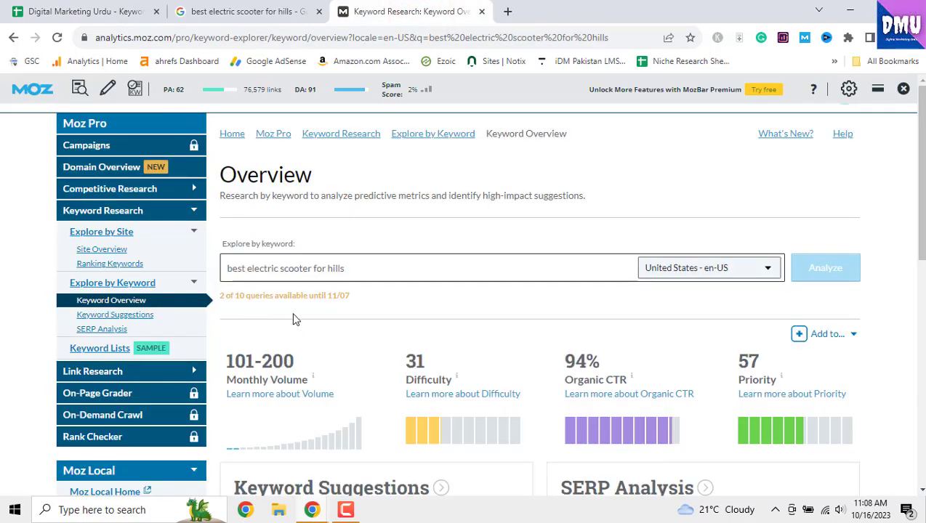
click(86, 13)
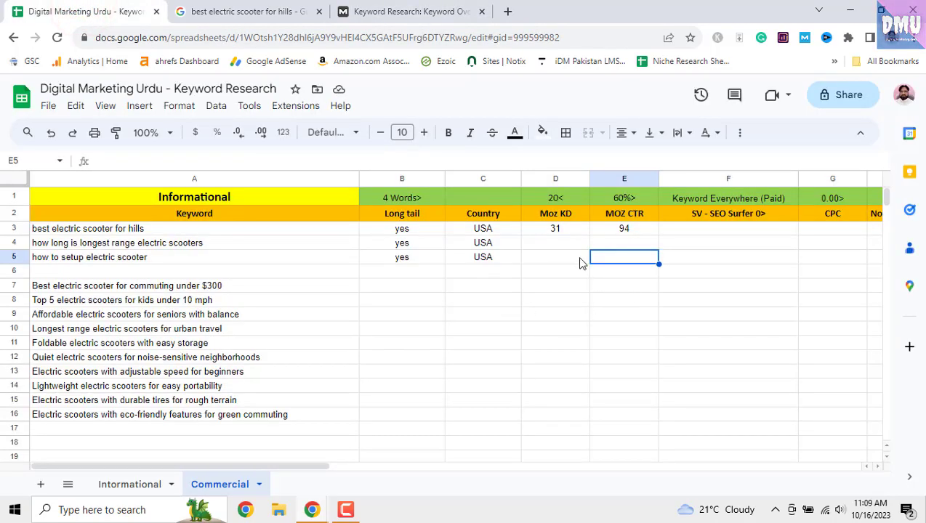
click(697, 237)
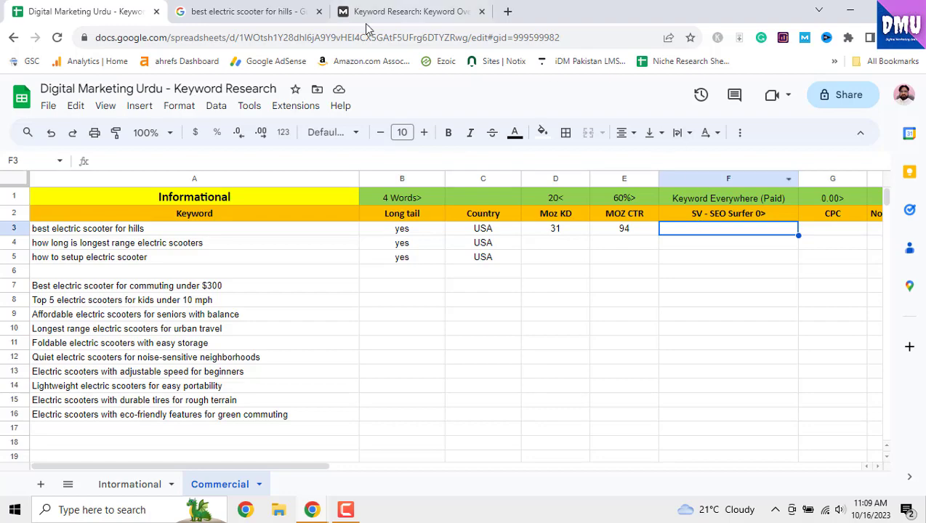
click(287, 12)
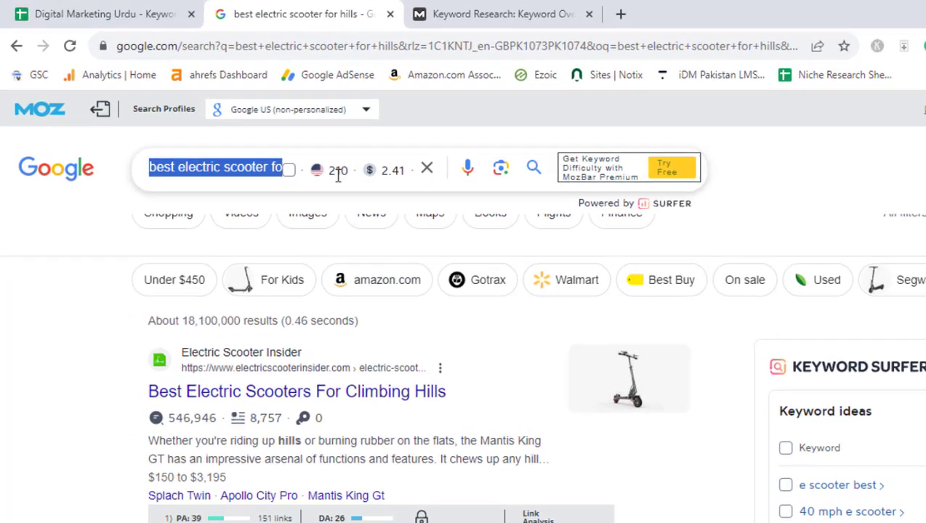
mouse_move(276, 141)
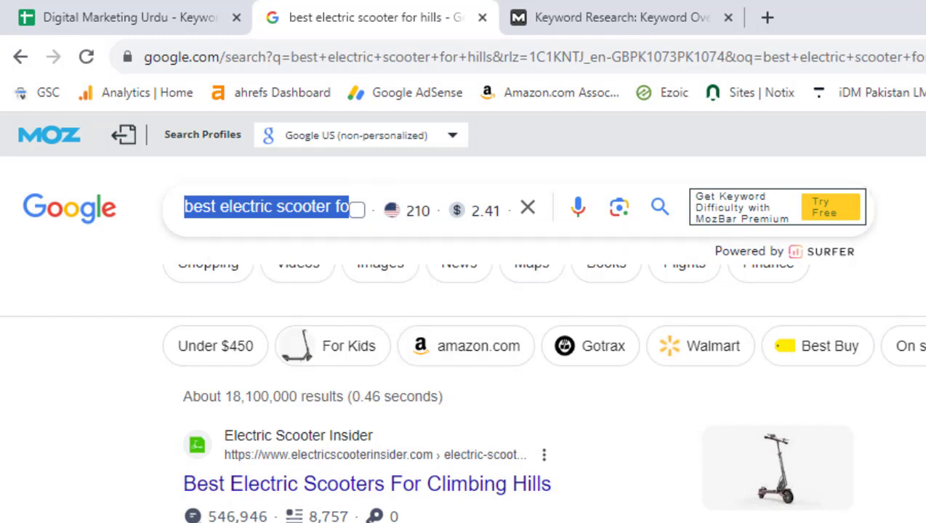
key(Left)
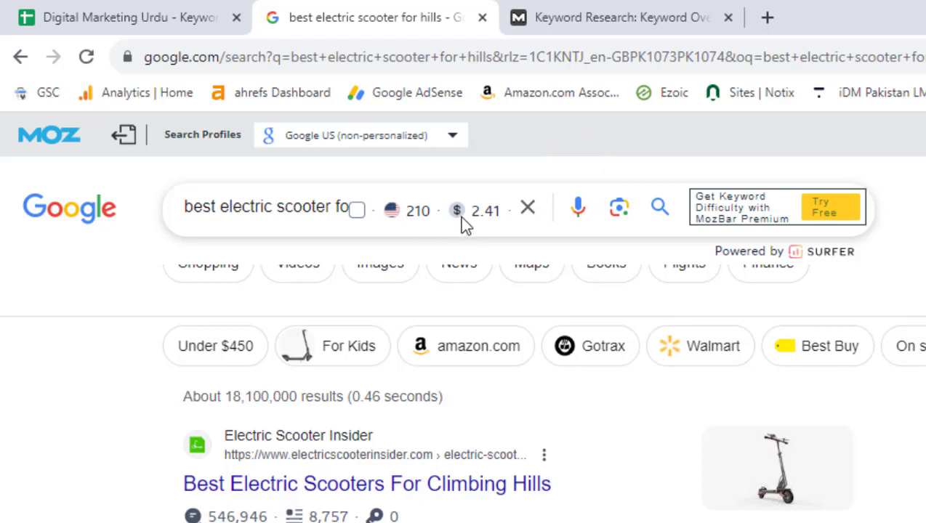
mouse_move(460, 219)
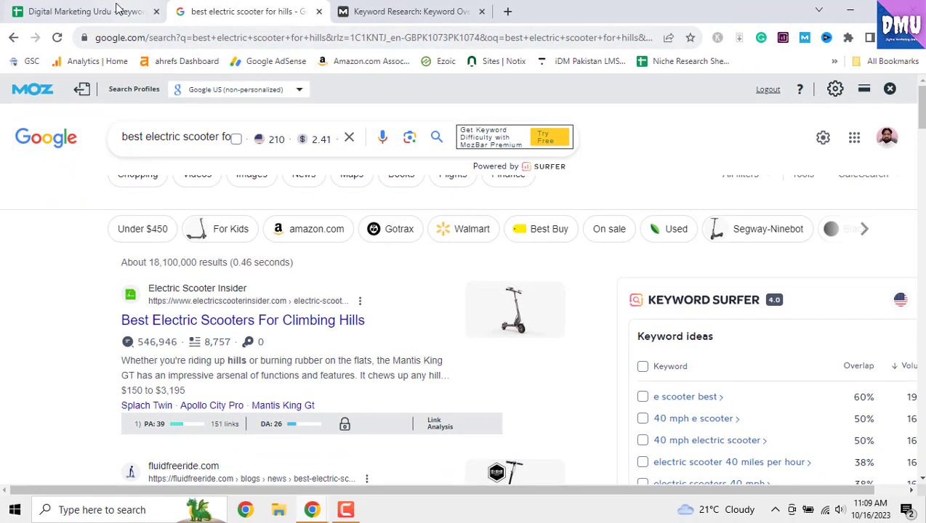
click(162, 17)
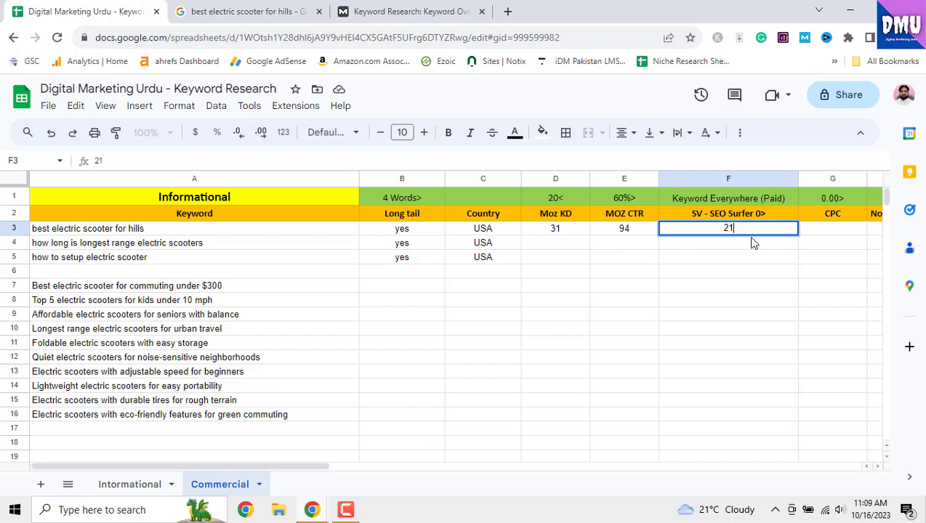
click(820, 234)
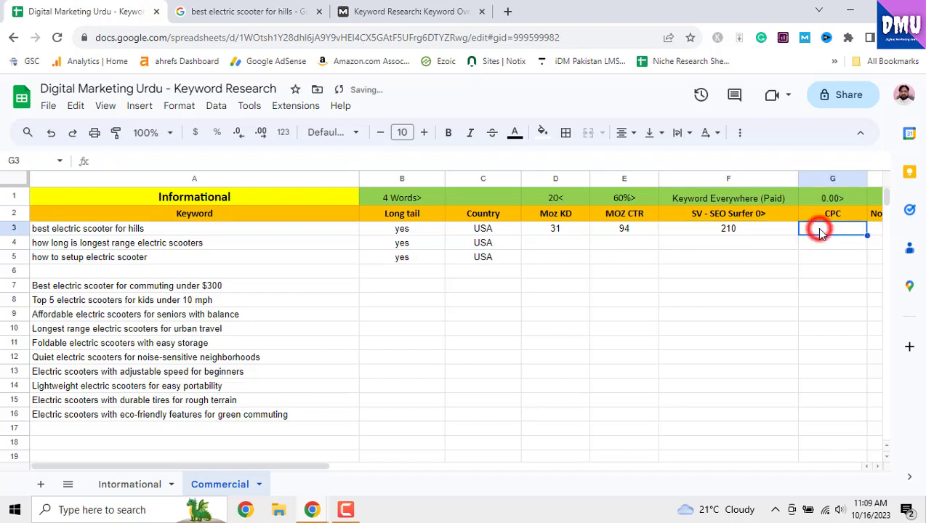
text(2.41$)
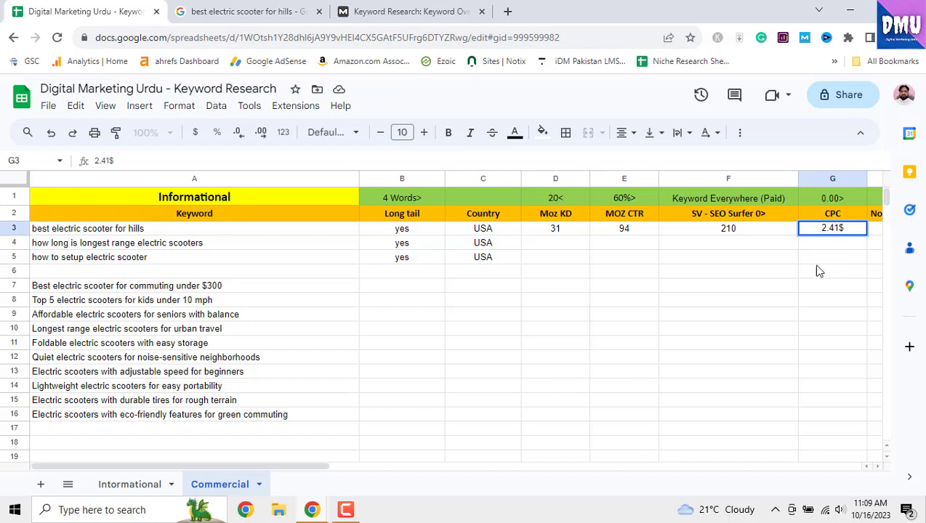
click(826, 289)
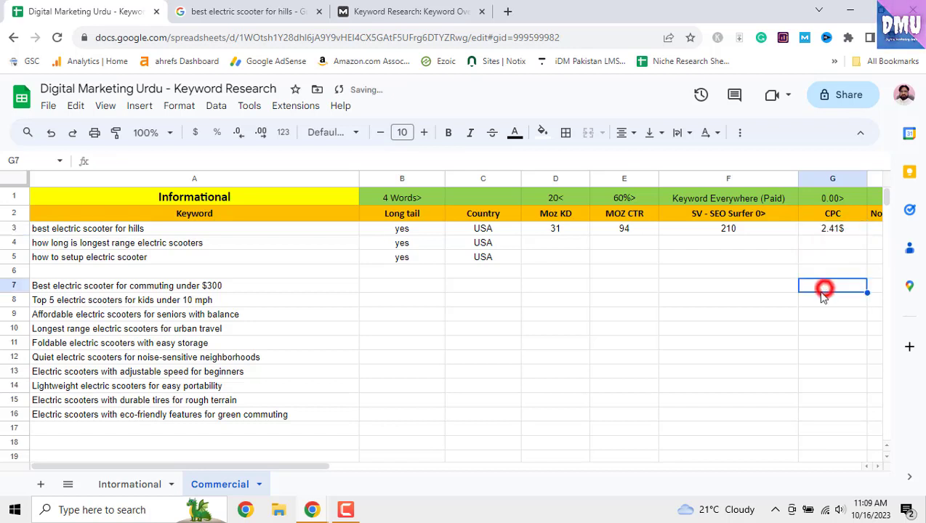
Step: Select the keyword's low-DA sites cell in the sheet and examine the DA of each Google result for "best electric scooter for hills"
drag(268, 469, 433, 470)
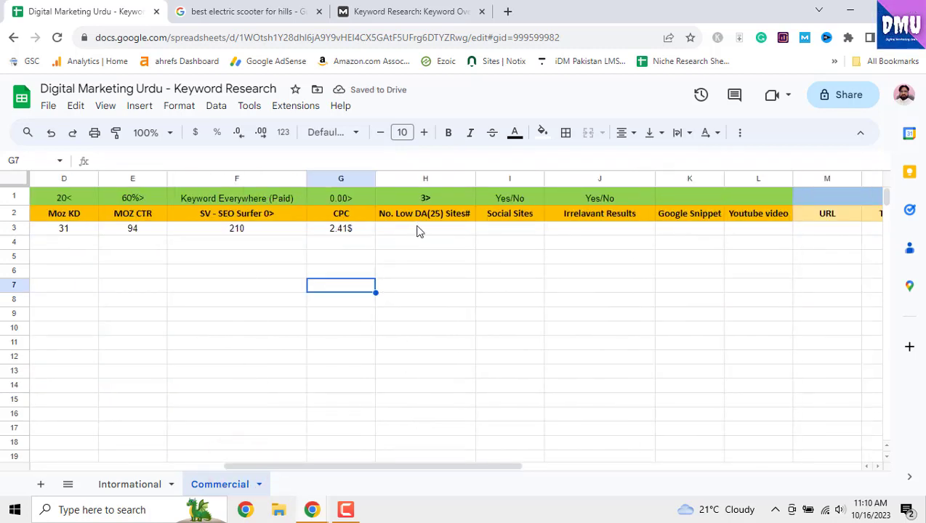
click(417, 229)
click(279, 11)
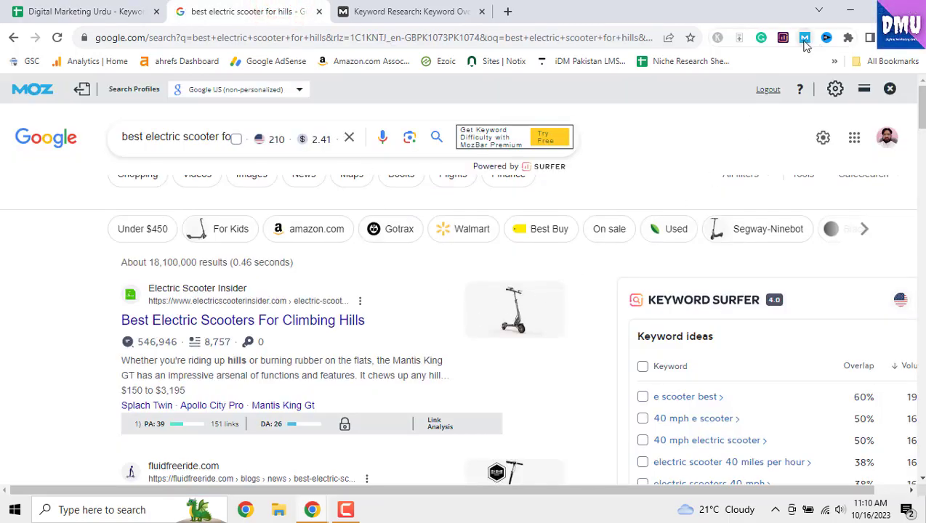
scroll(455, 292, down, 2)
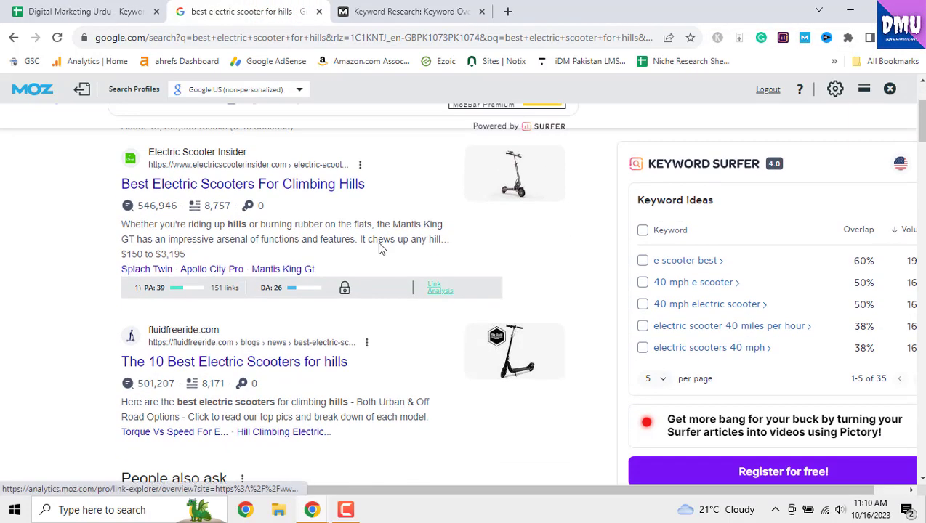
double_click(276, 288)
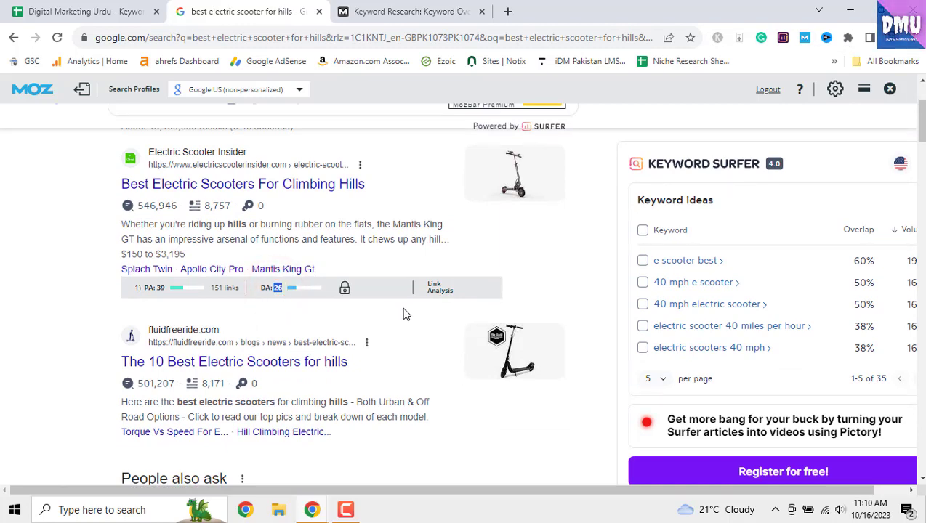
scroll(406, 314, down, 7)
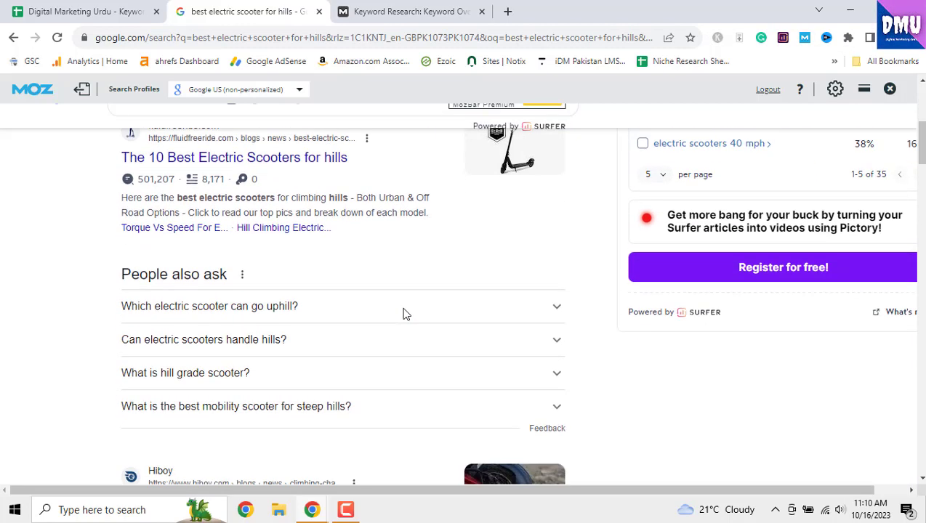
scroll(405, 313, down, 9)
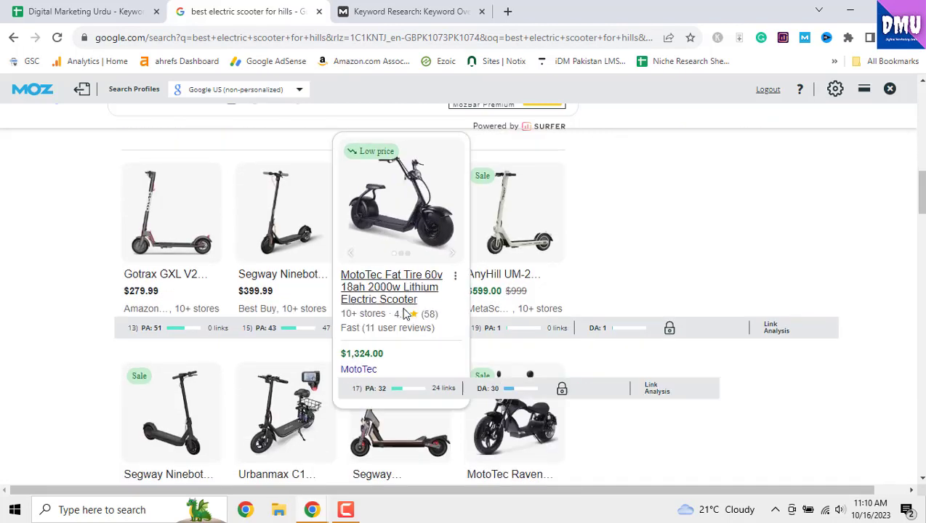
scroll(549, 415, down, 4)
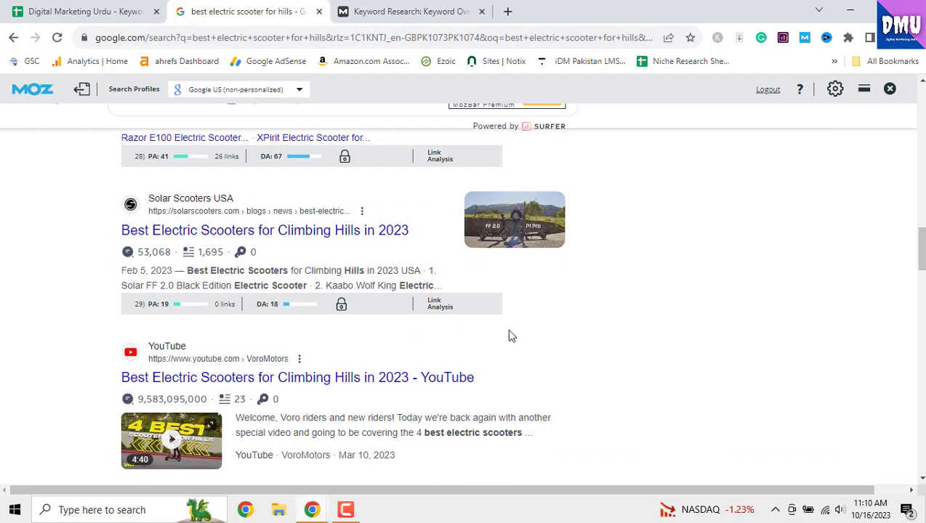
scroll(508, 336, down, 7)
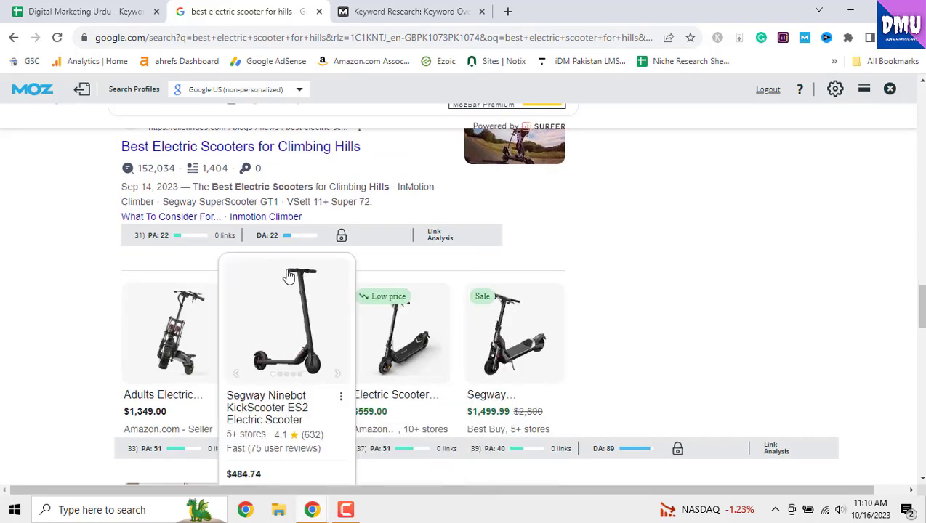
scroll(537, 285, down, 5)
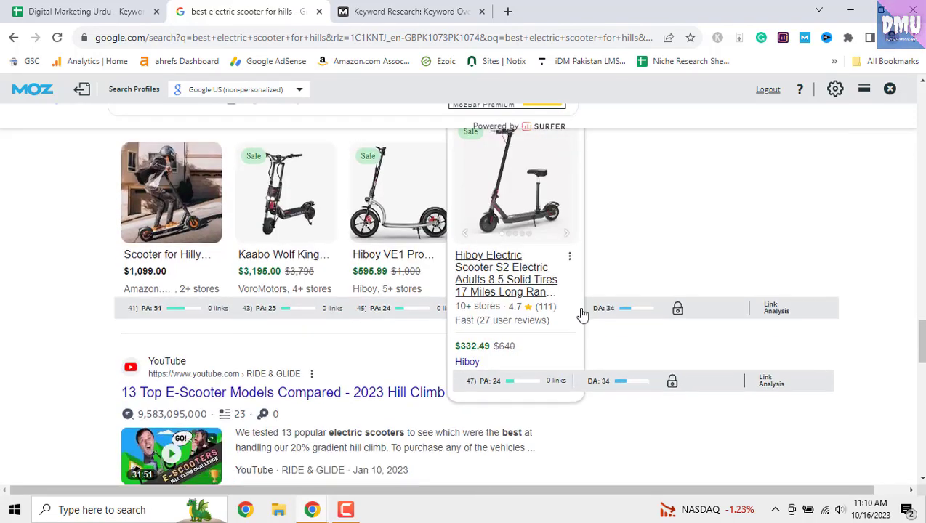
scroll(585, 315, down, 6)
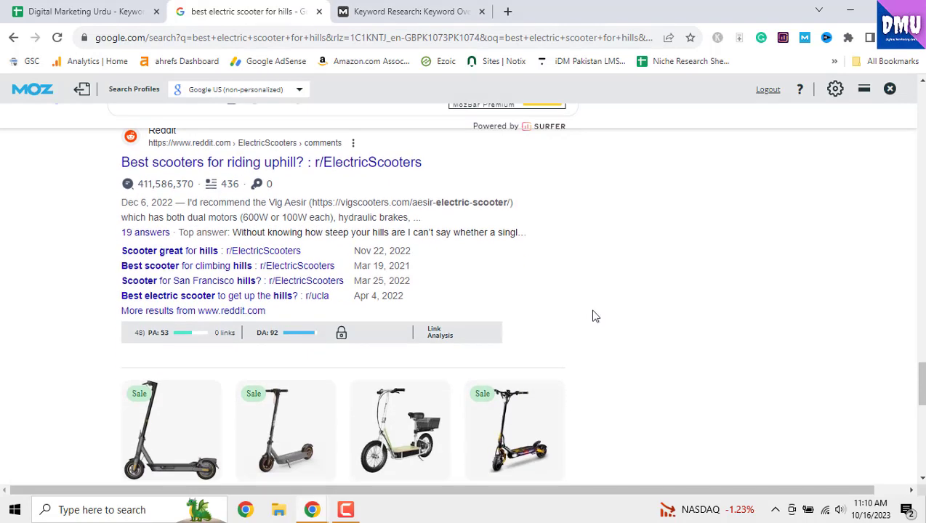
scroll(592, 316, down, 9)
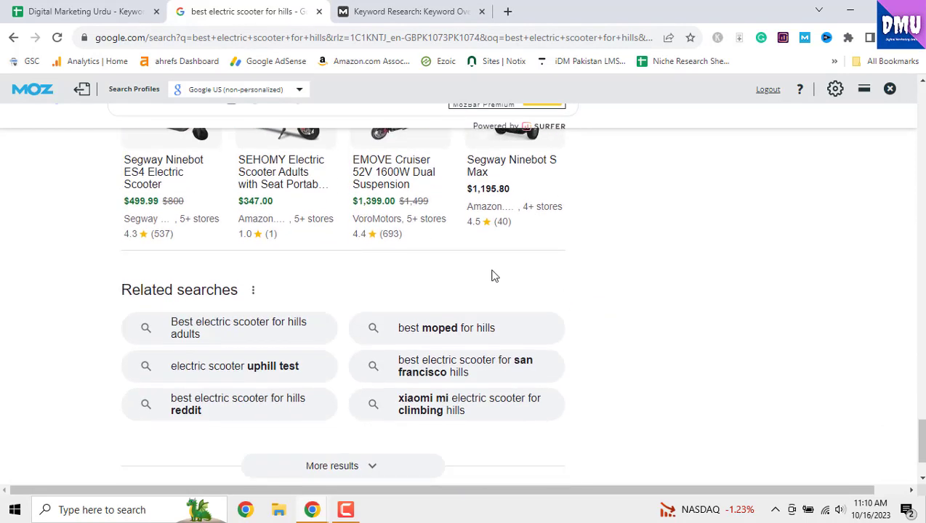
Step: Record 3 as the number of low-DA sites for "best electric scooter for hills" in row 3 of the sheet
click(85, 6)
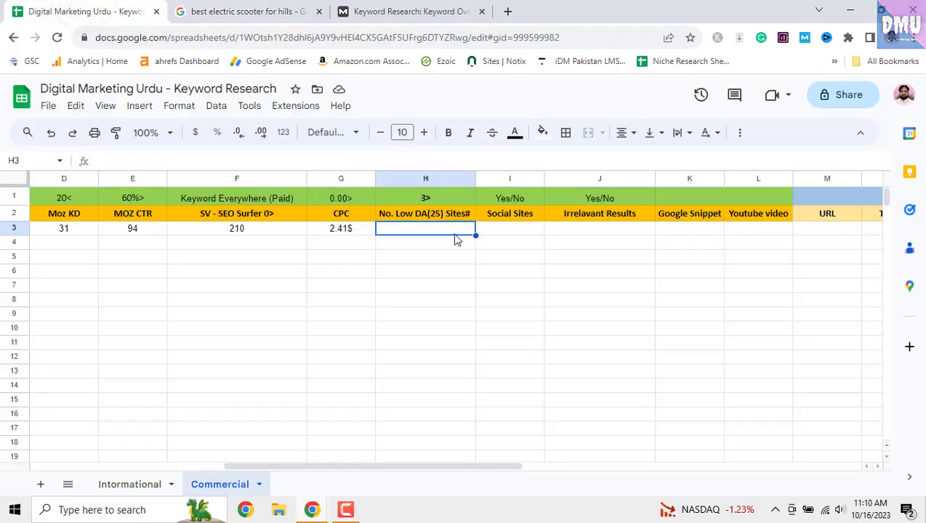
text(3)
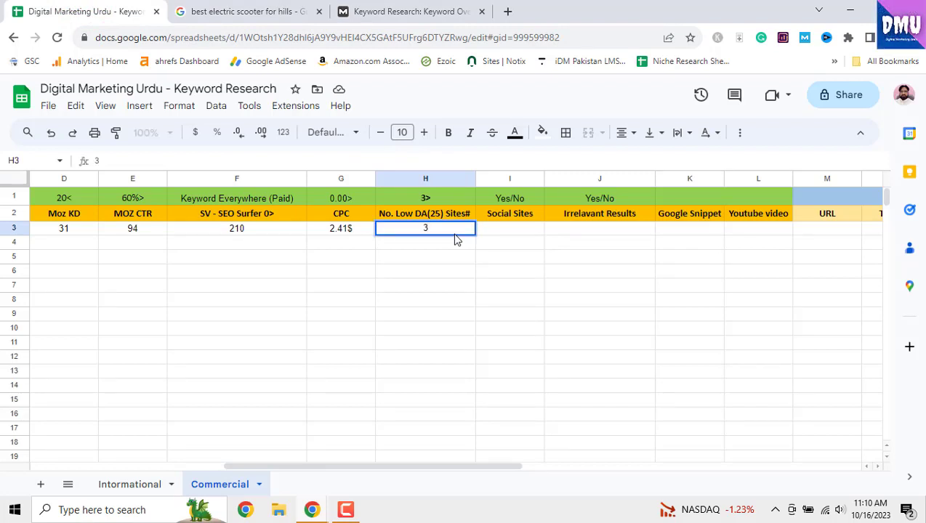
click(498, 230)
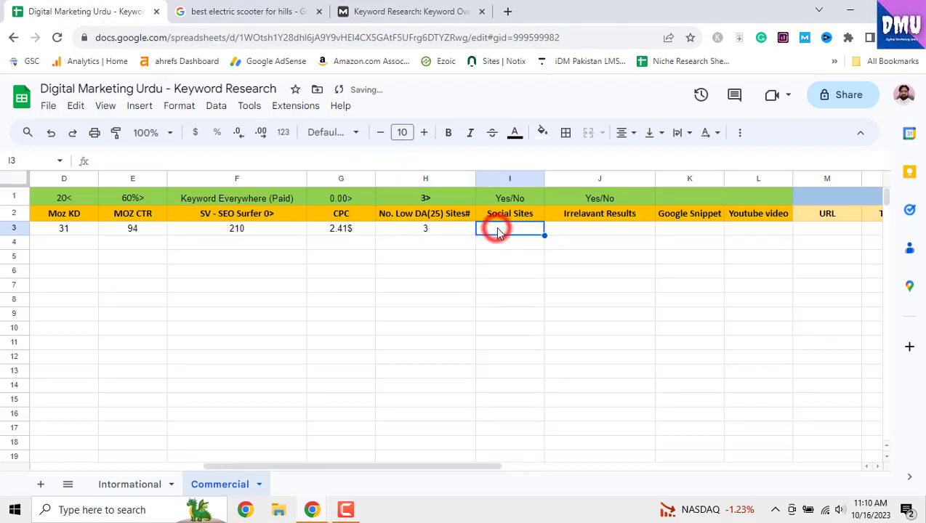
Step: Check the Google results for social sites such as YouTube and Reddit, and enter Yes/No under Social Sites in row 3
click(226, 16)
scroll(382, 275, up, 15)
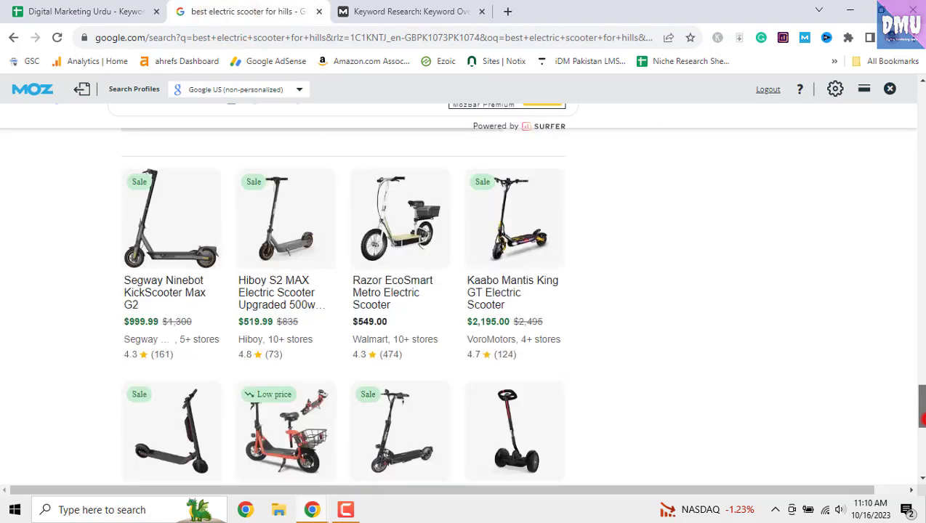
scroll(475, 304, down, 8)
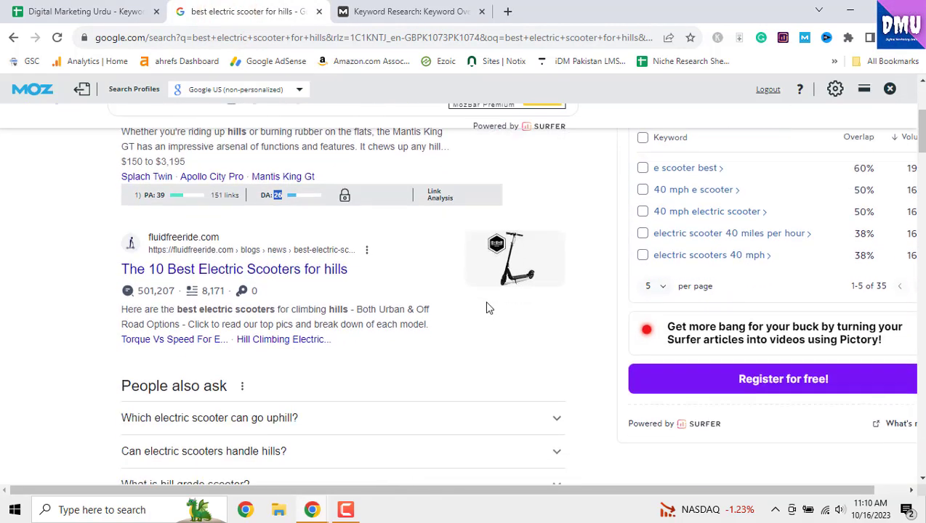
scroll(487, 308, down, 6)
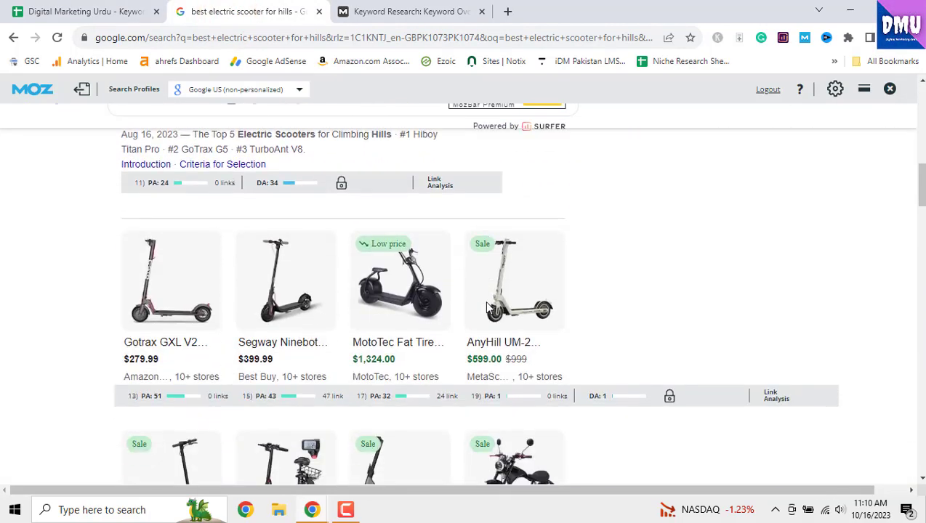
scroll(487, 307, down, 8)
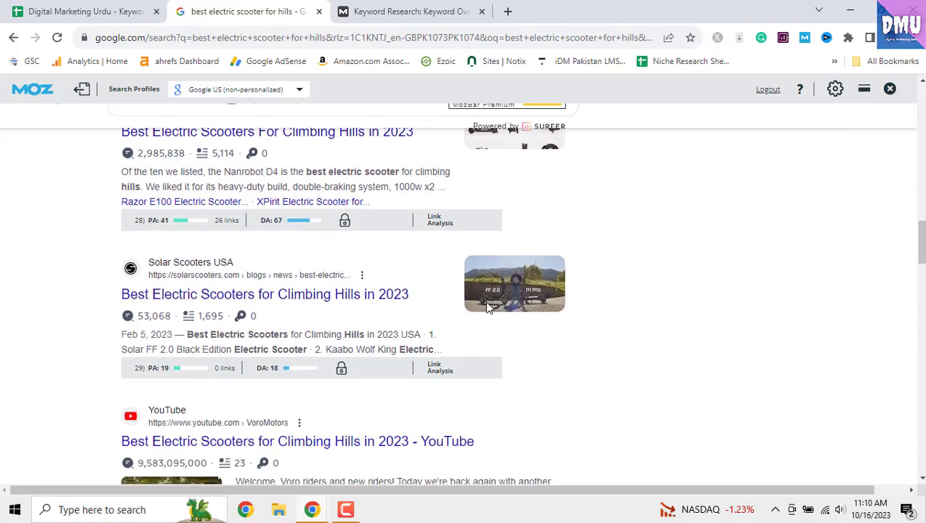
scroll(487, 308, down, 8)
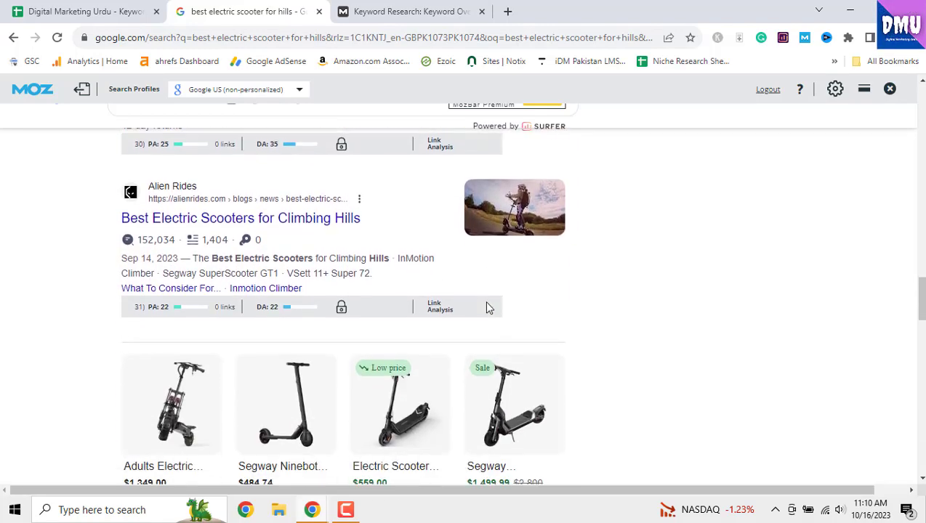
scroll(486, 307, down, 8)
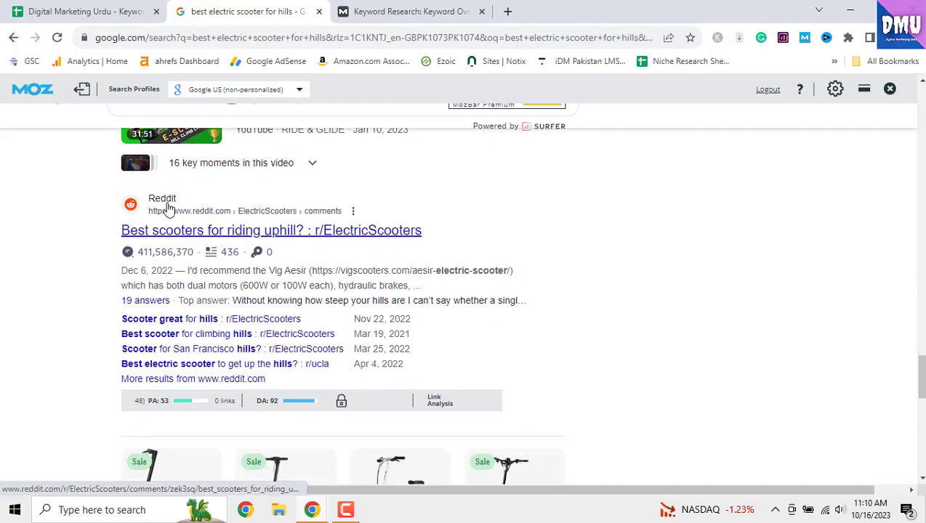
click(130, 10)
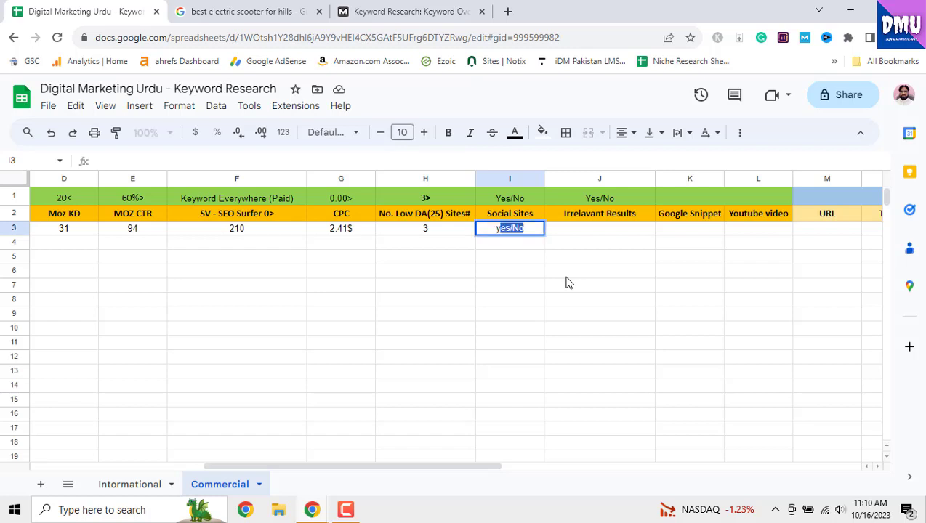
click(658, 298)
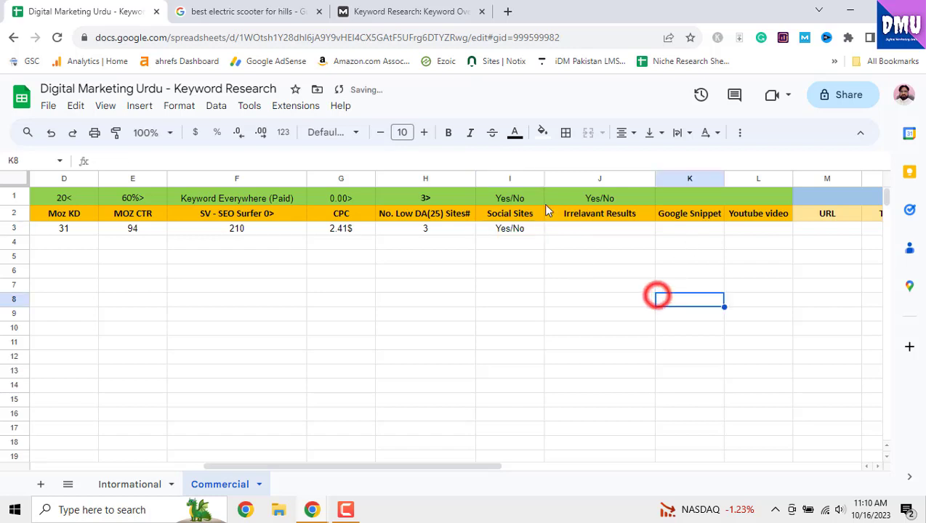
click(515, 195)
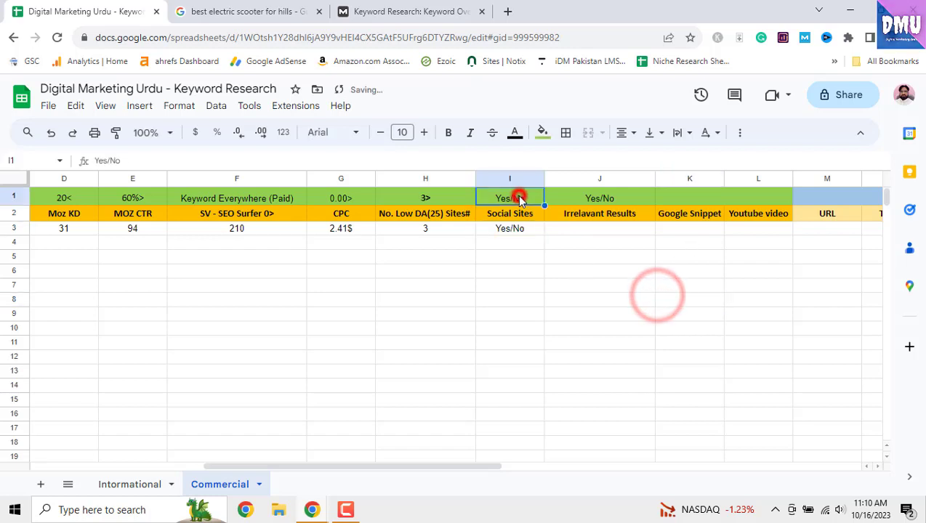
Step: Review the Google result titles for relevance to the keyword and enter No under Irrelavant Results in row 3
click(578, 230)
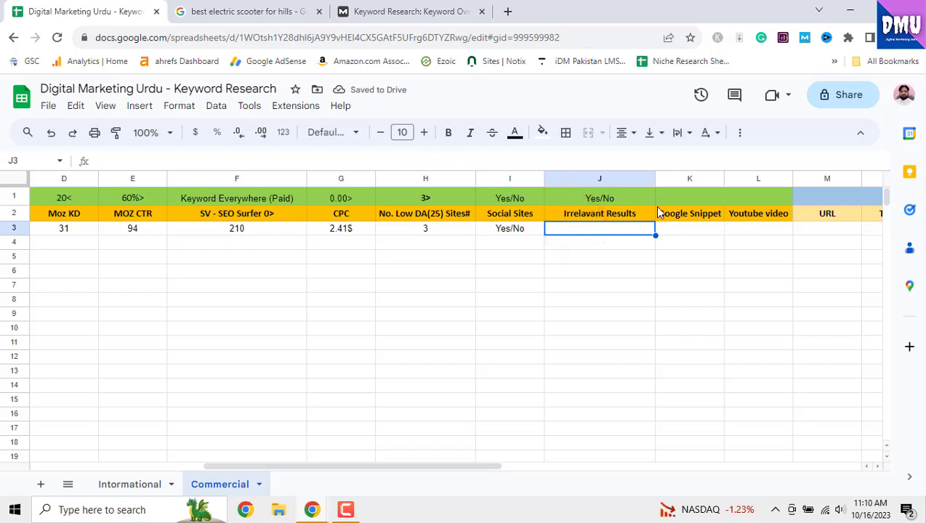
right_click(588, 198)
click(558, 238)
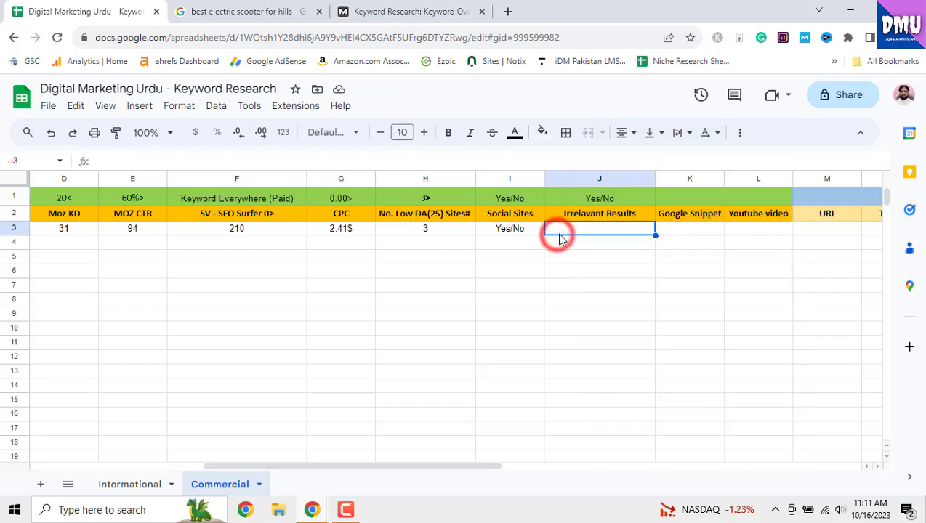
click(283, 11)
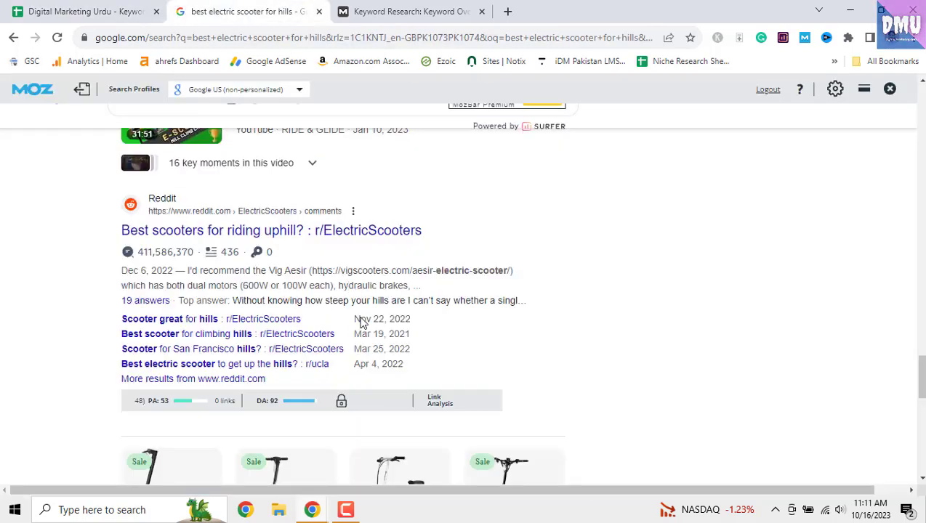
drag(920, 376, 920, 101)
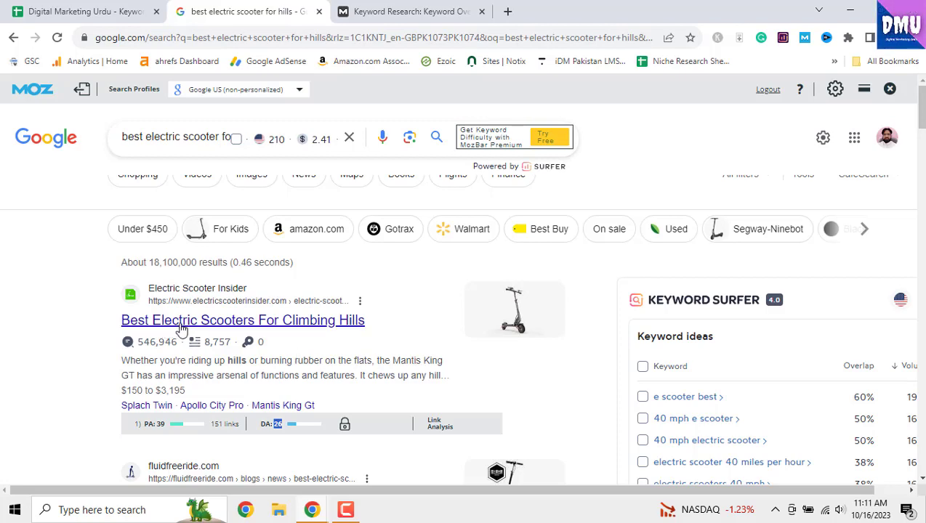
scroll(265, 331, down, 3)
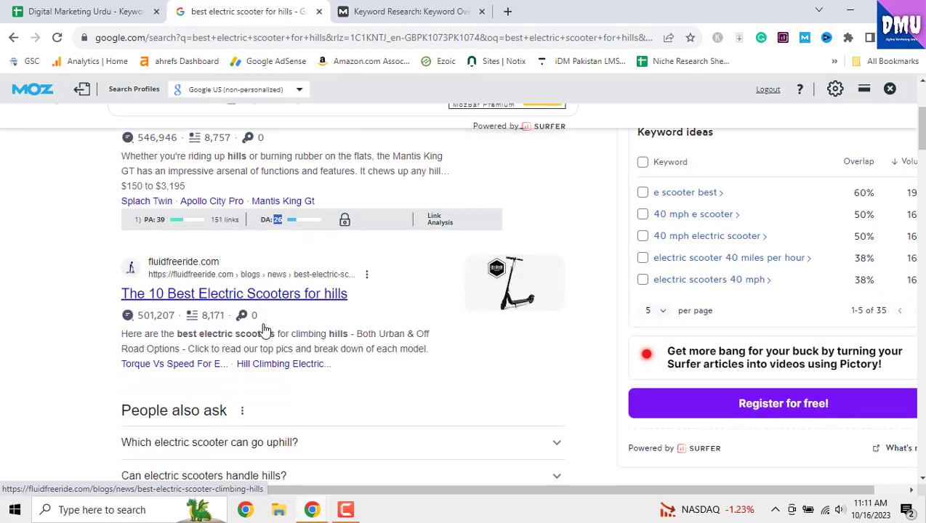
scroll(331, 313, down, 6)
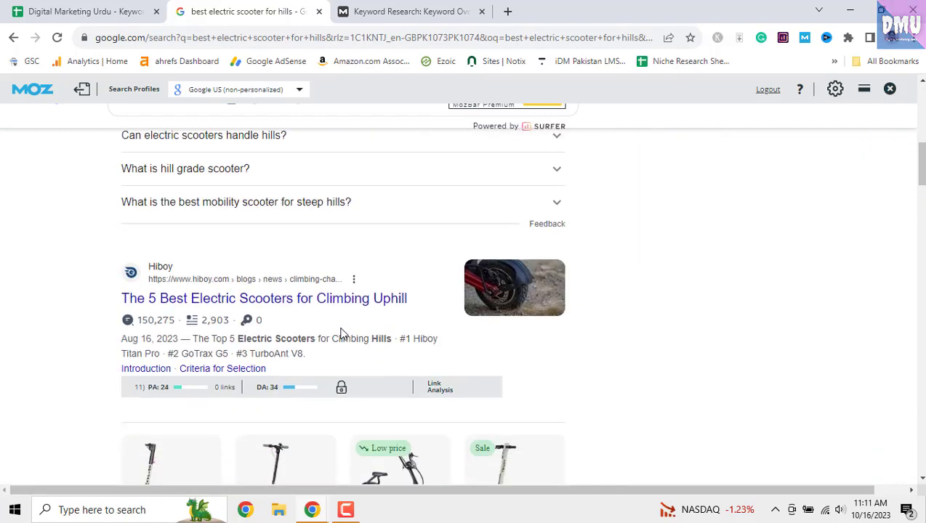
scroll(346, 308, down, 9)
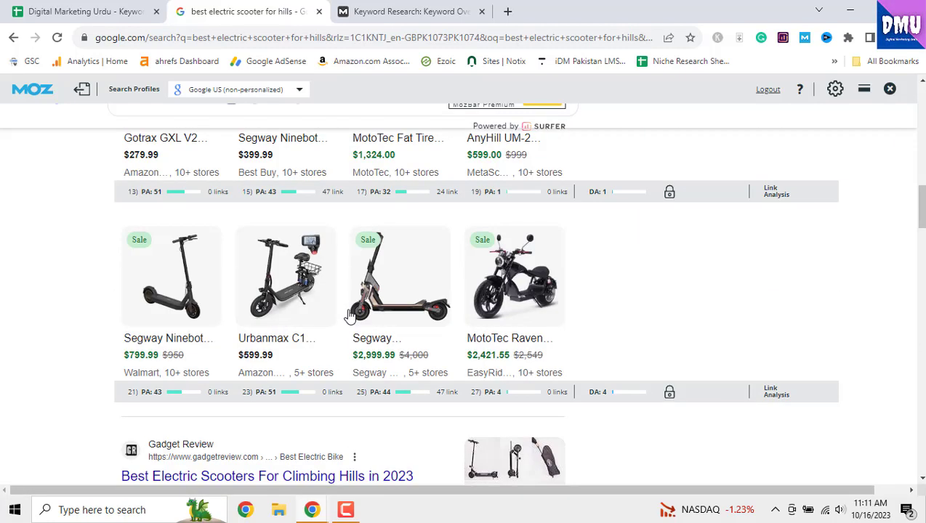
scroll(350, 316, down, 4)
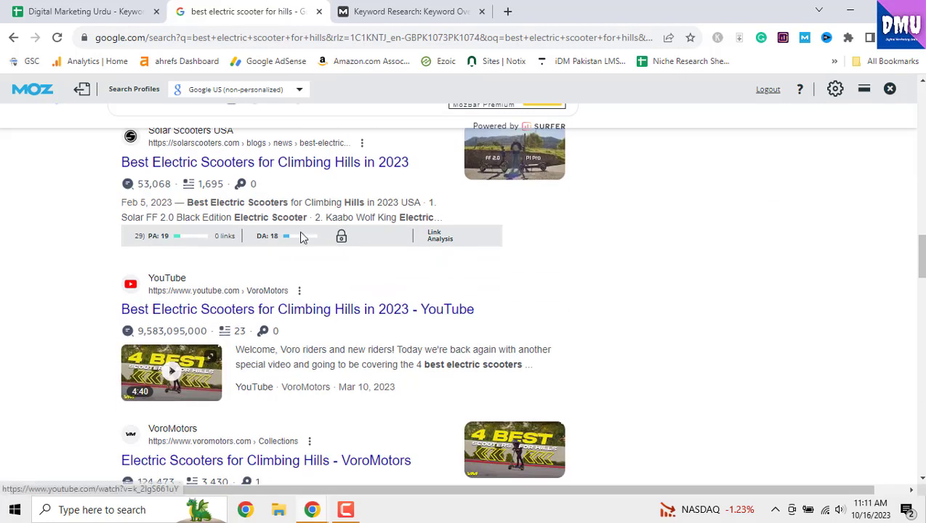
scroll(343, 316, down, 3)
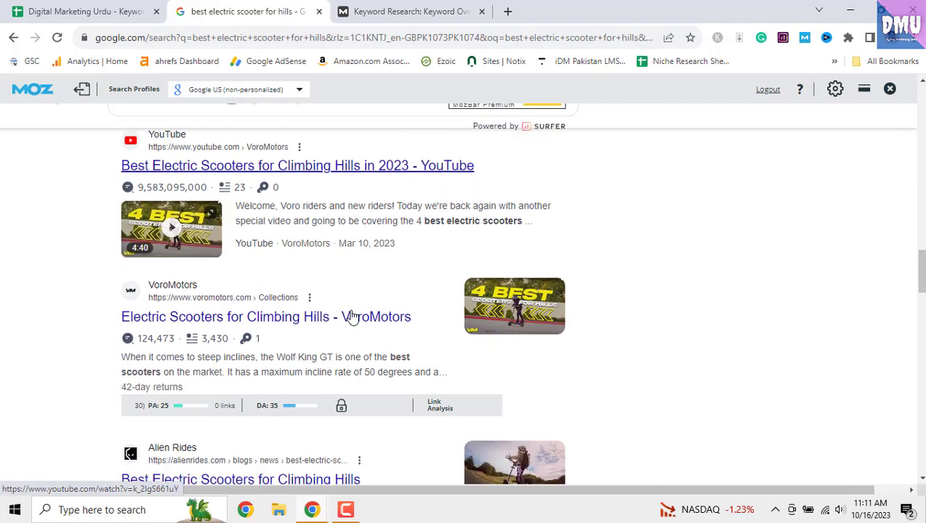
scroll(345, 277, down, 4)
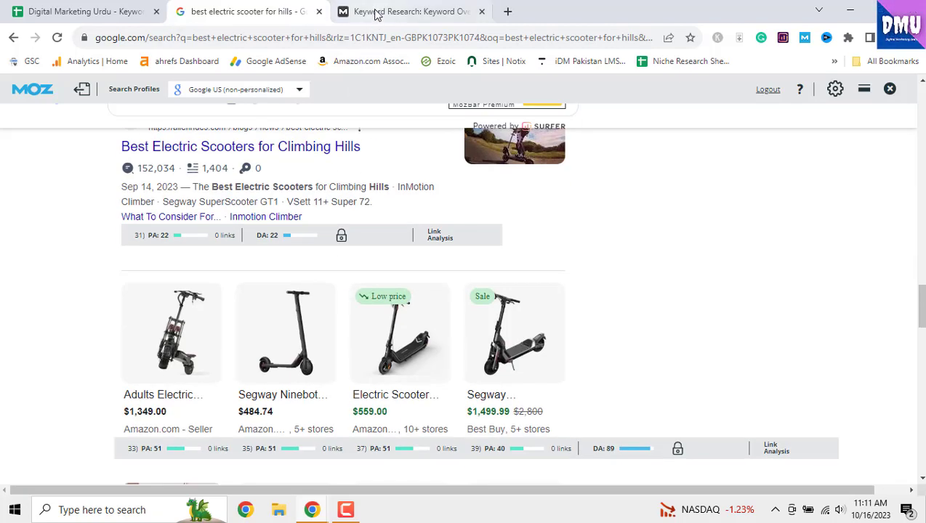
click(105, 10)
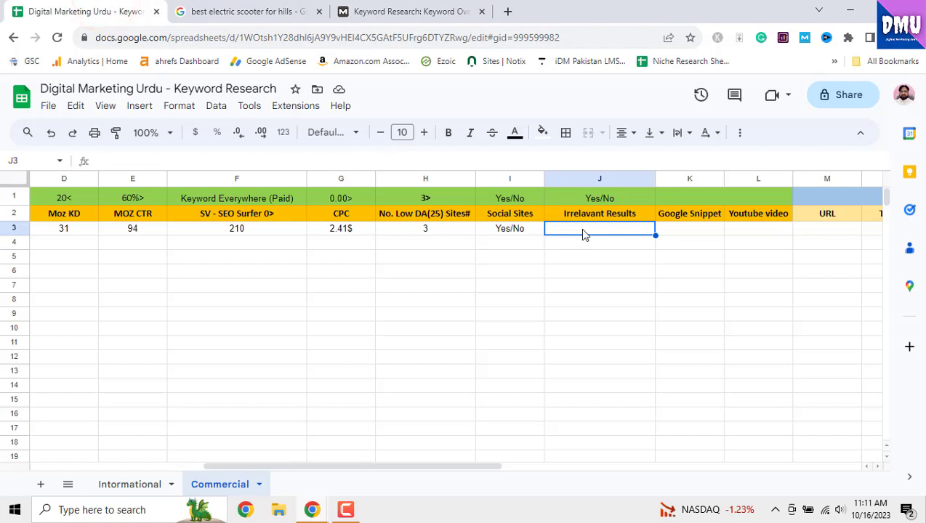
click(582, 232)
text(No)
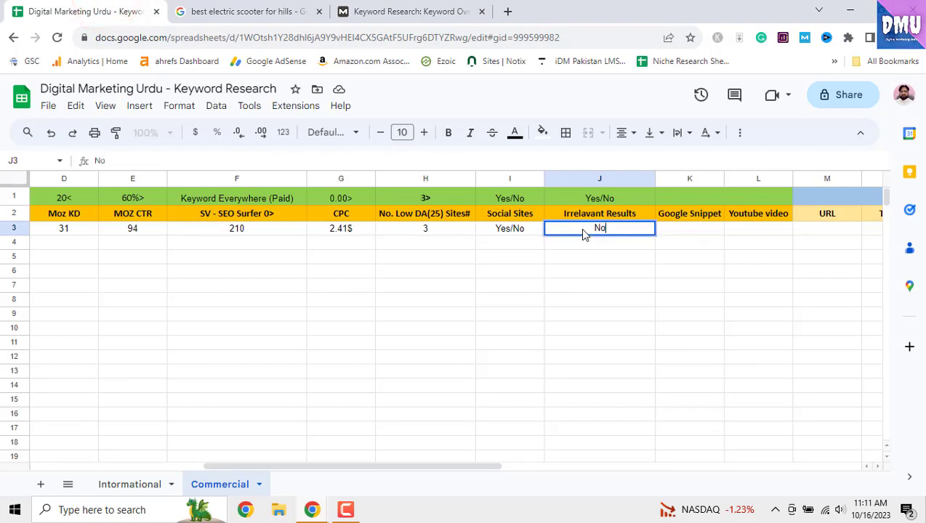
Step: Check the first Google results for a featured snippet and enter No under Google Snippet in row 3
click(709, 229)
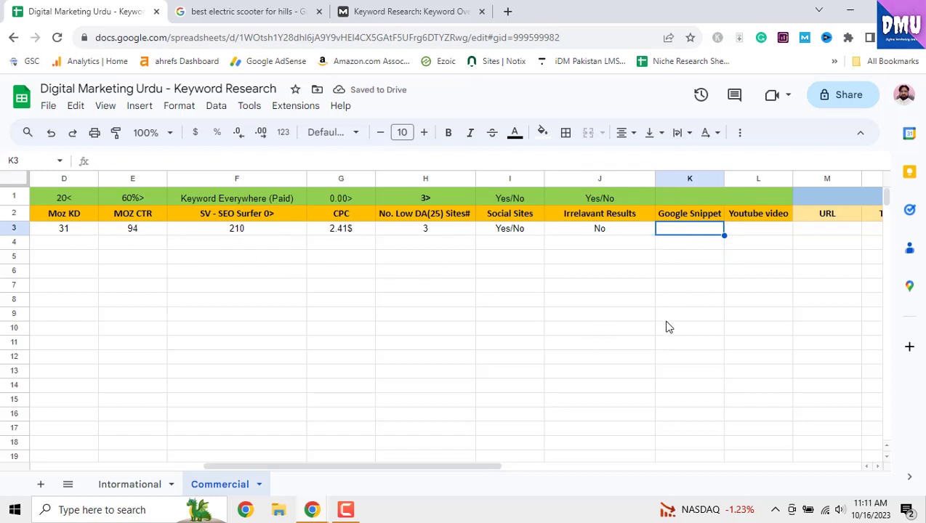
click(236, 13)
scroll(327, 305, up, 5)
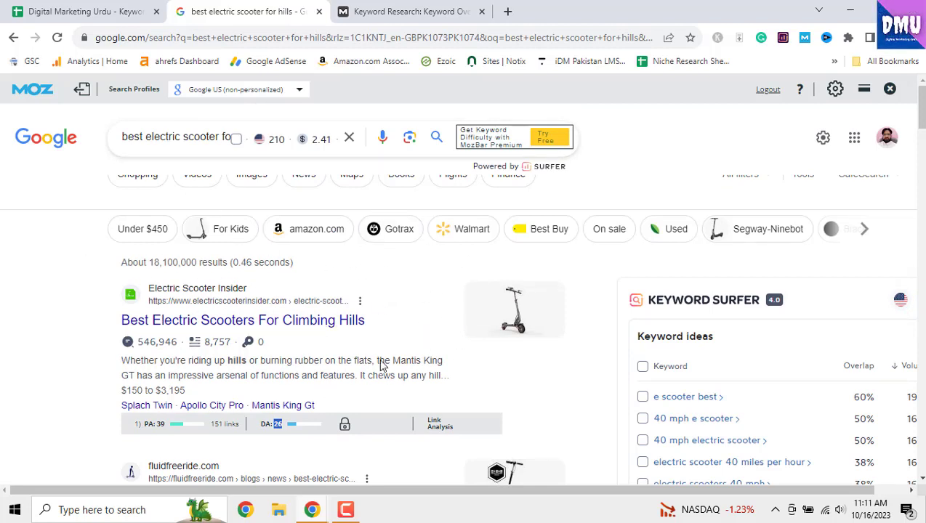
click(105, 12)
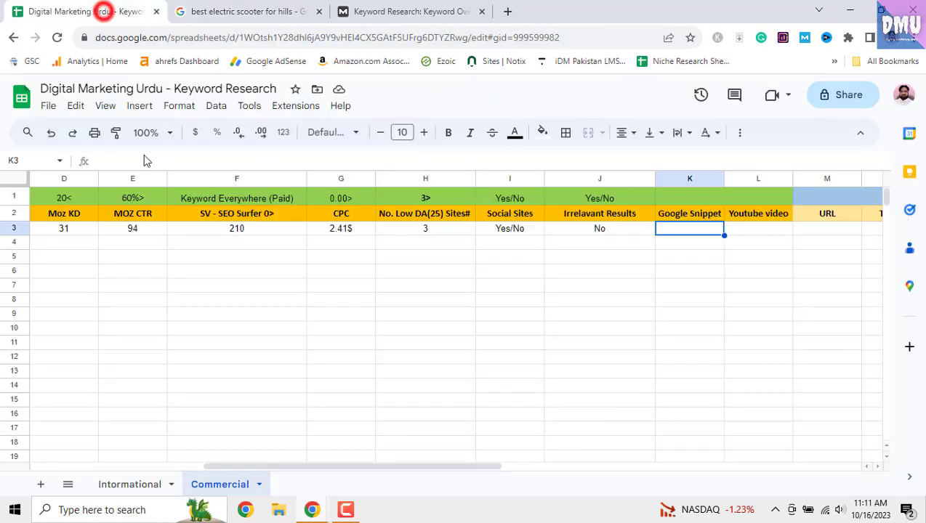
drag(331, 465, 156, 465)
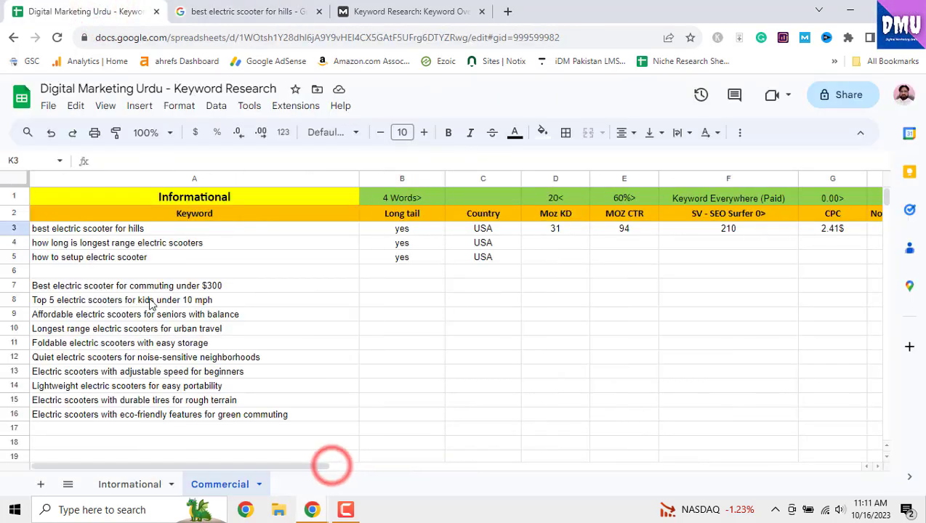
click(277, 9)
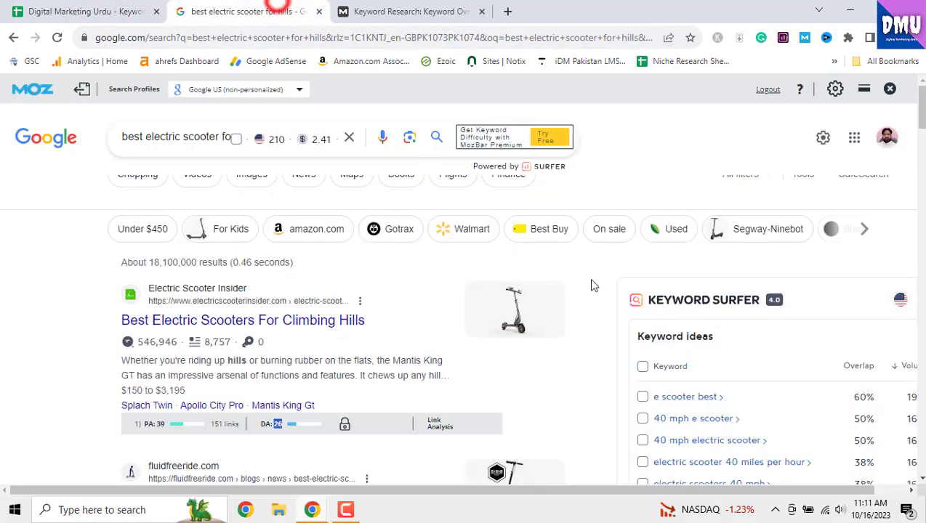
click(80, 12)
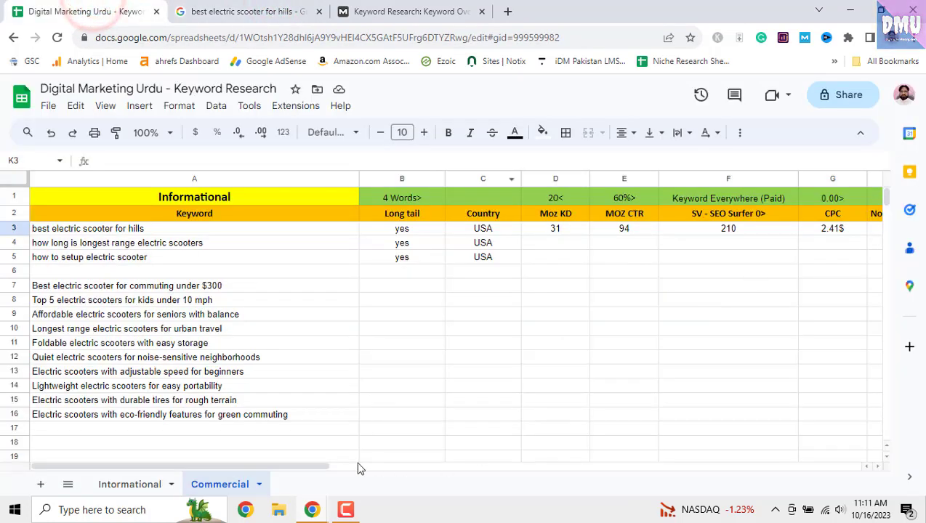
drag(328, 468, 558, 467)
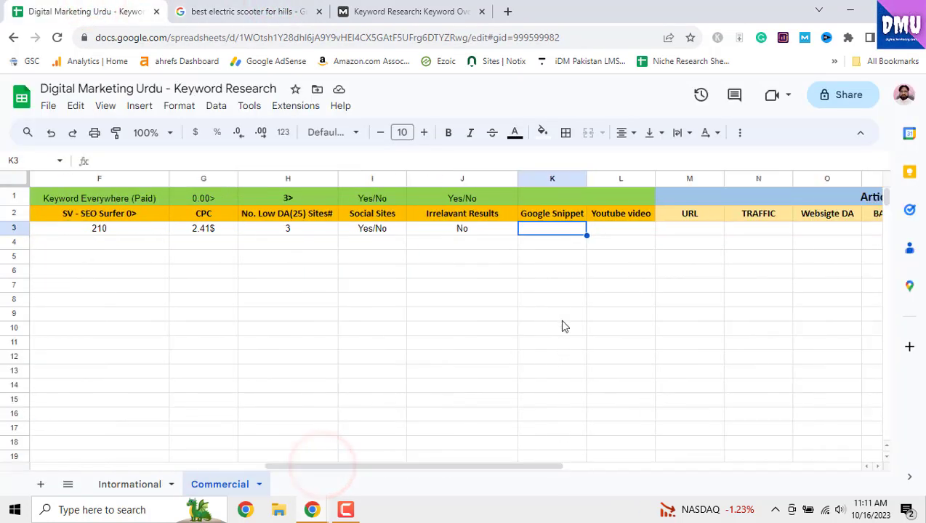
text(No)
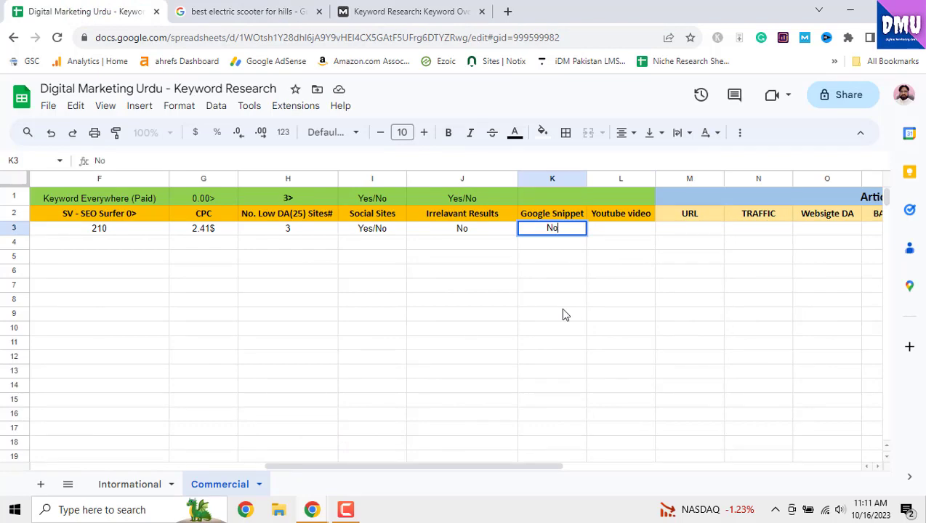
Step: Check the Google results for "best electric scooter for hills" for YouTube videos and enter Yes under Youtube video in row 3
click(616, 227)
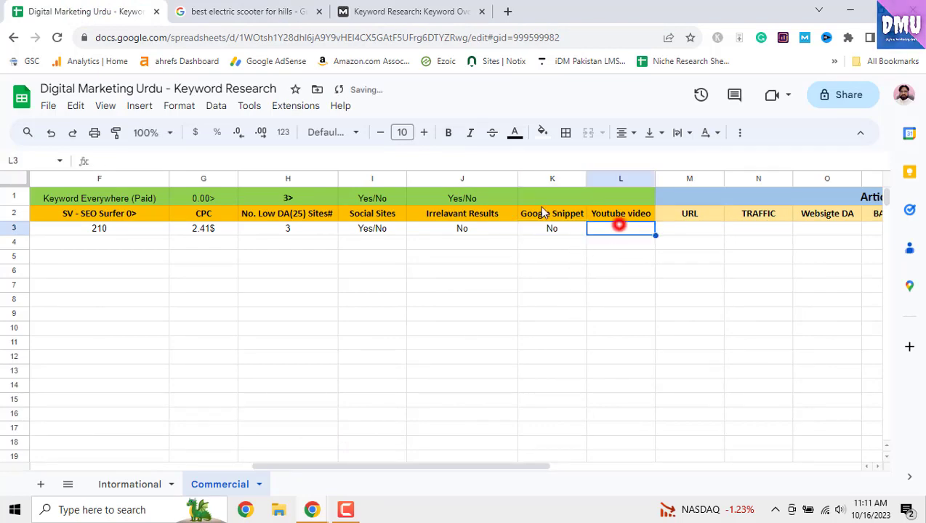
click(283, 10)
scroll(390, 329, down, 4)
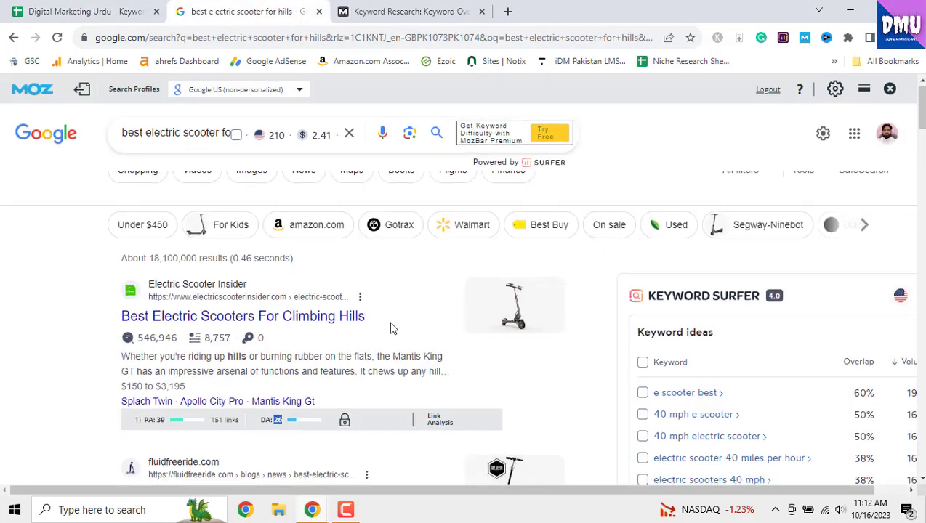
scroll(390, 328, down, 15)
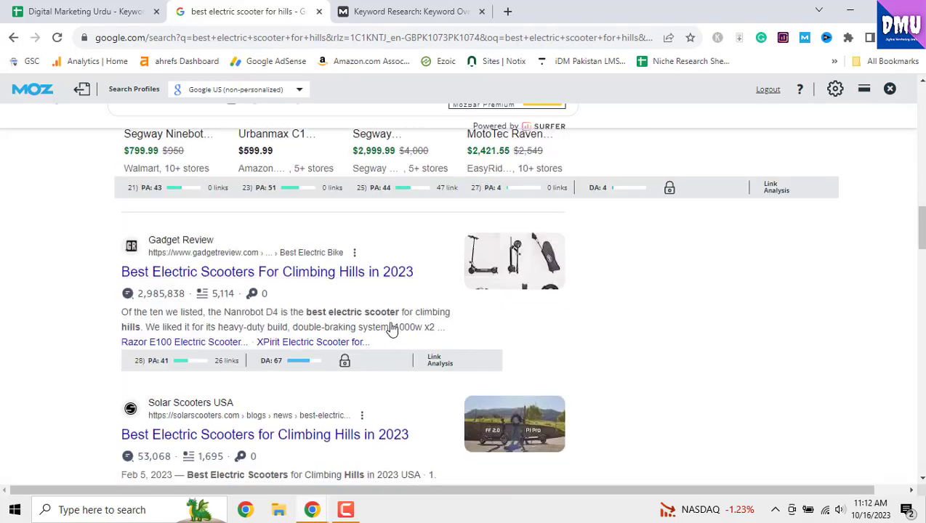
scroll(390, 329, down, 3)
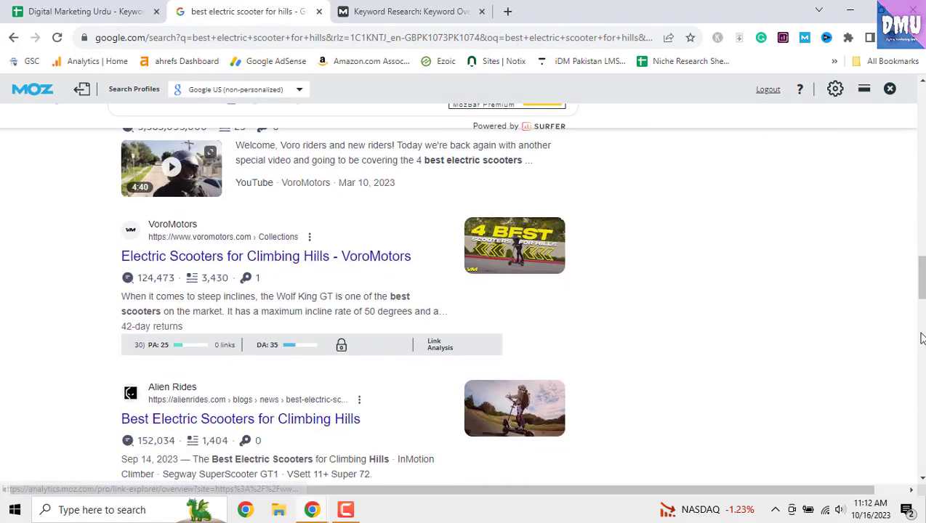
scroll(390, 329, up, 3)
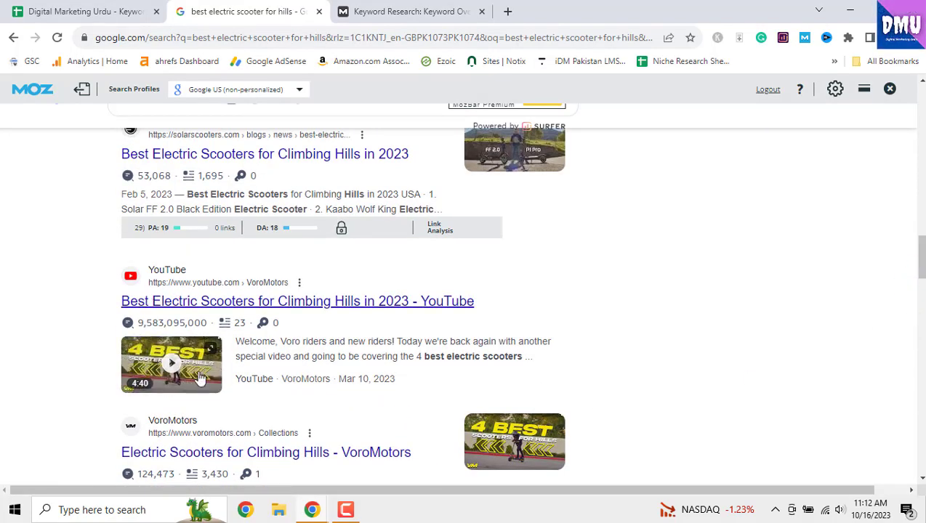
scroll(226, 387, down, 3)
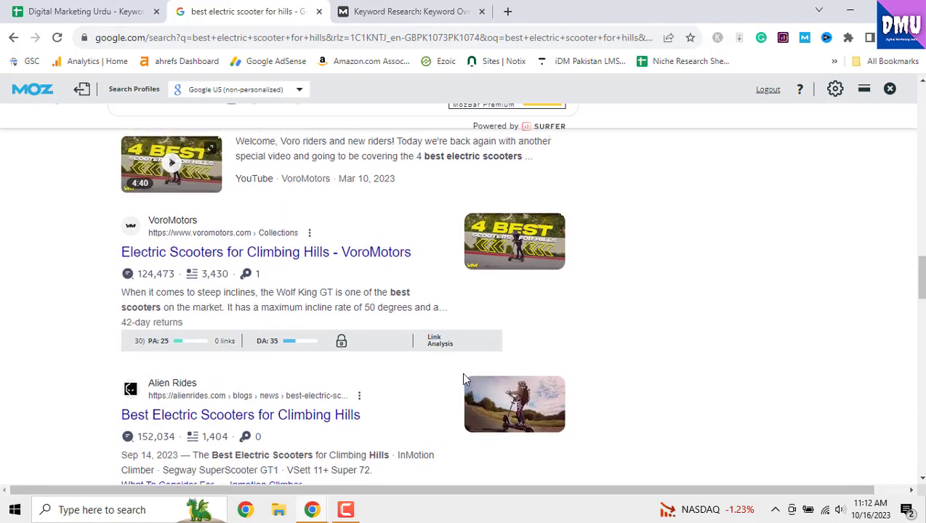
scroll(461, 372, up, 12)
scroll(392, 349, up, 10)
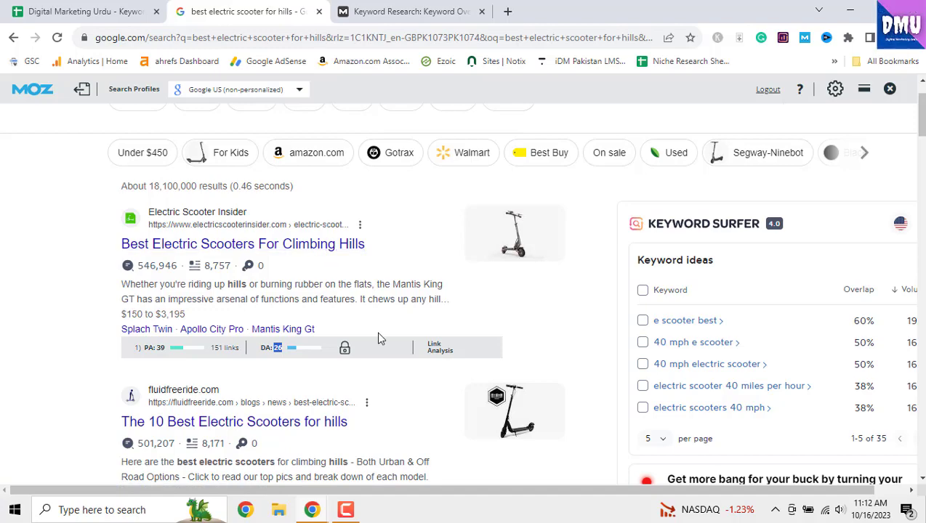
scroll(377, 341, down, 9)
scroll(378, 354, down, 15)
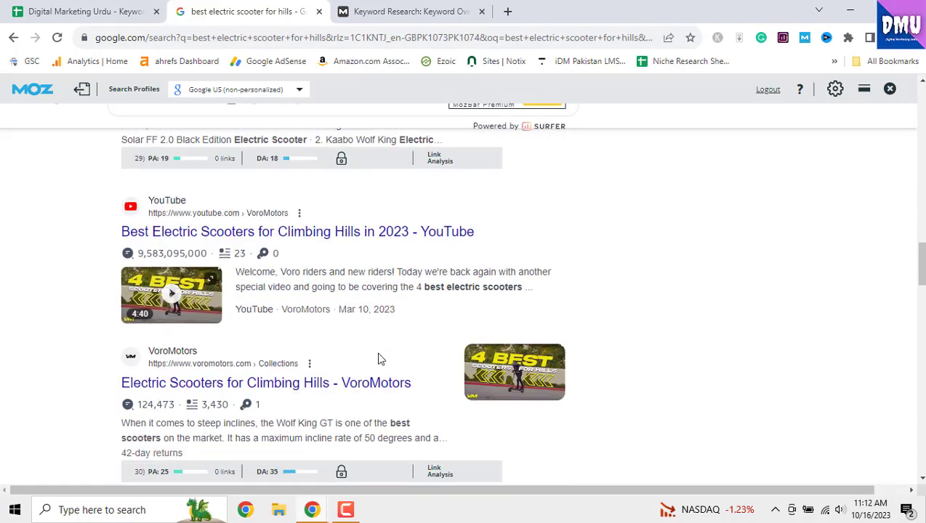
scroll(379, 354, up, 4)
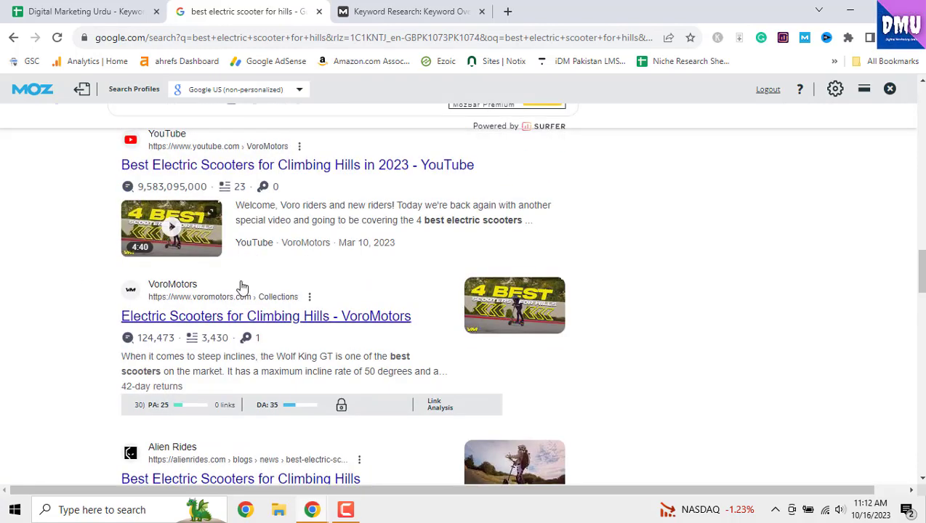
scroll(242, 288, up, 2)
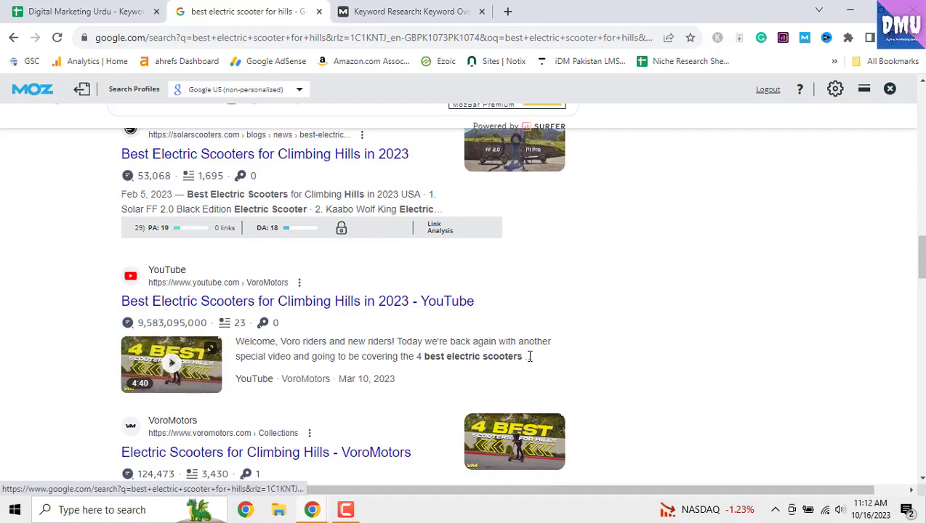
scroll(527, 355, down, 8)
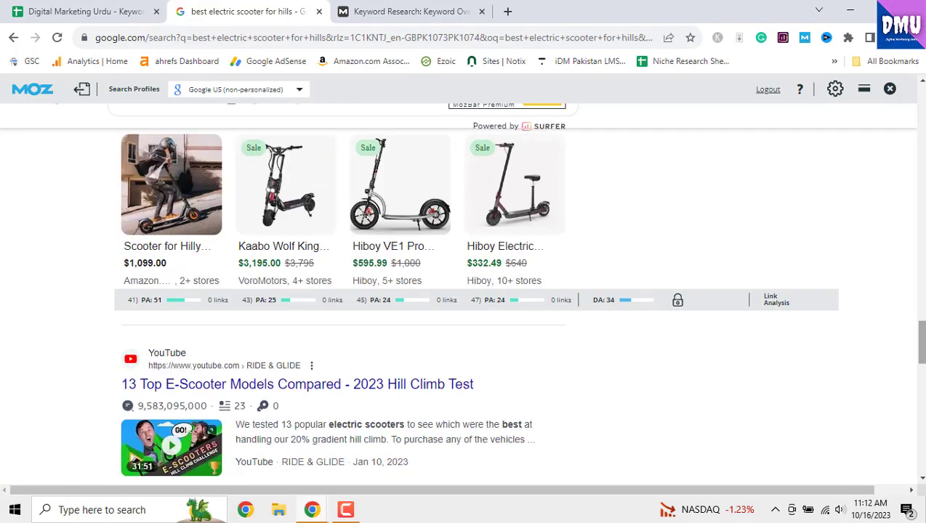
scroll(920, 338, up, 15)
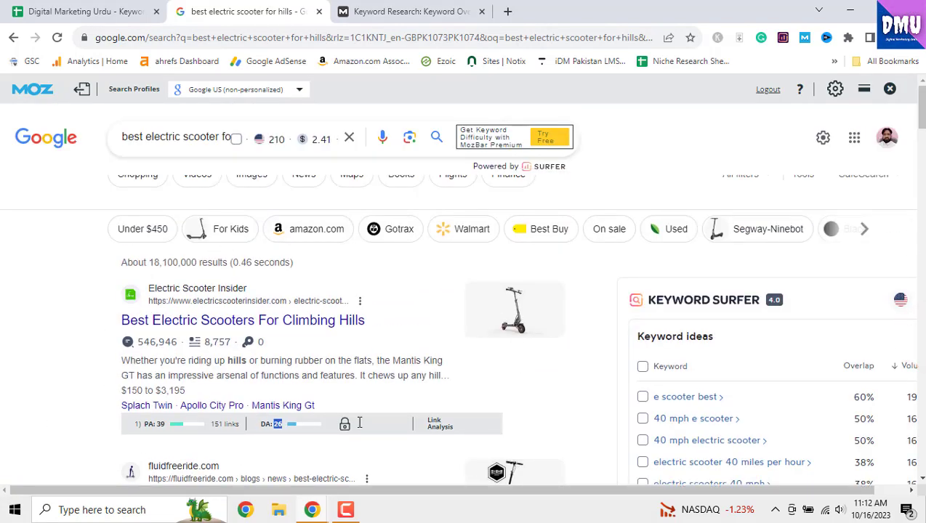
click(127, 16)
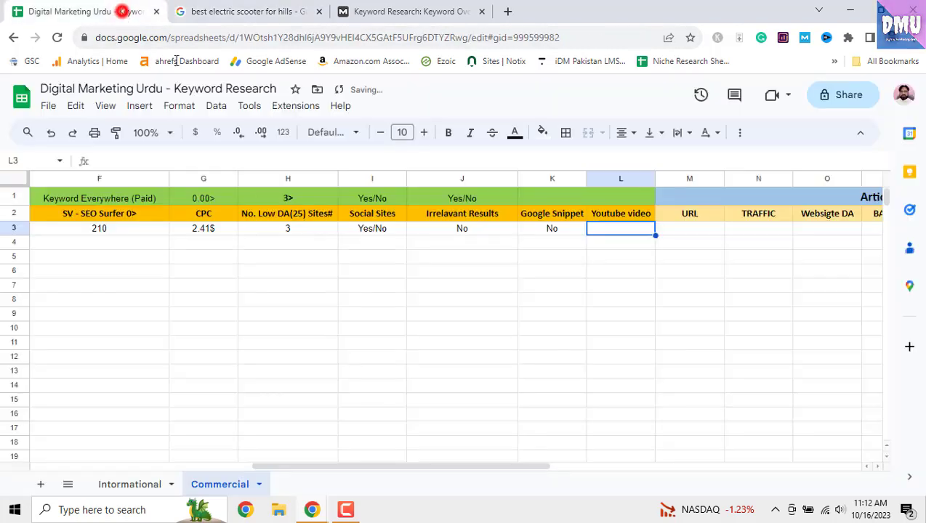
click(653, 258)
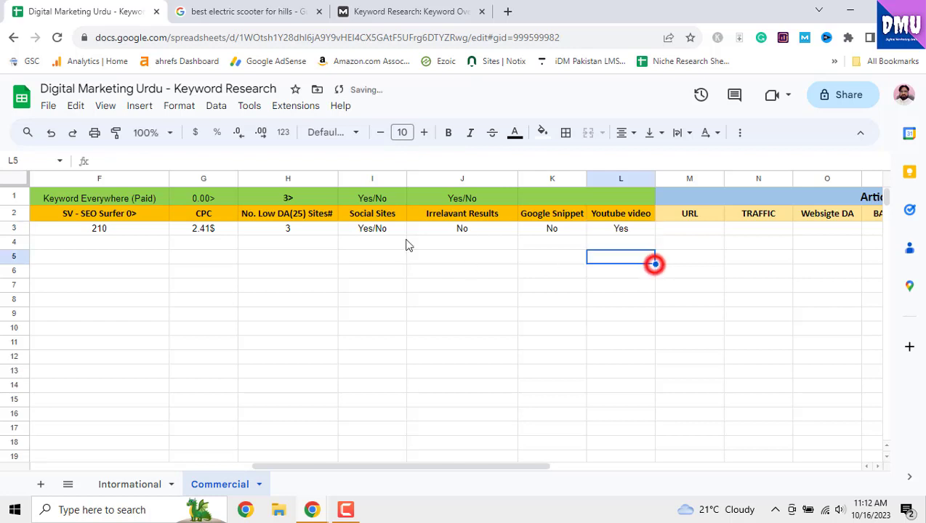
Step: Copy the keyword "how long is longest range electric scooters" from row 4 of the Commercial sheet
click(247, 11)
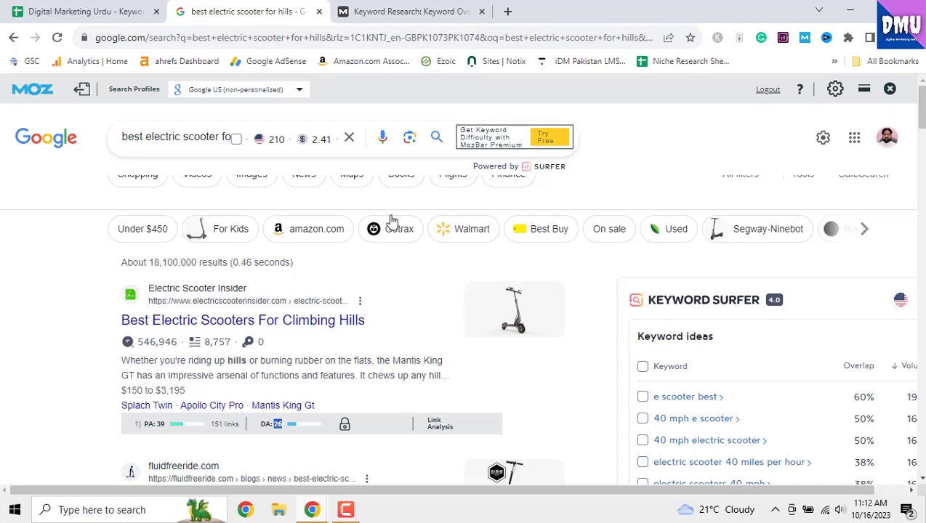
click(101, 12)
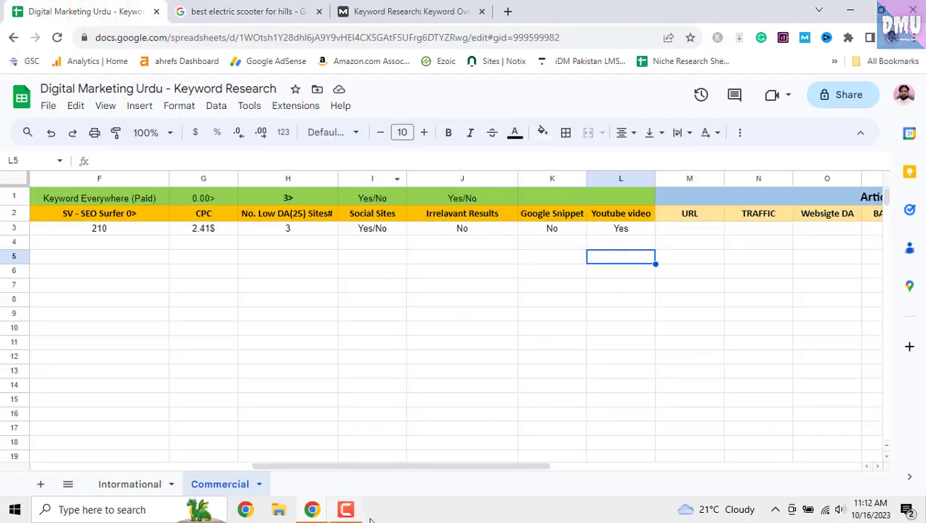
drag(429, 468, 235, 468)
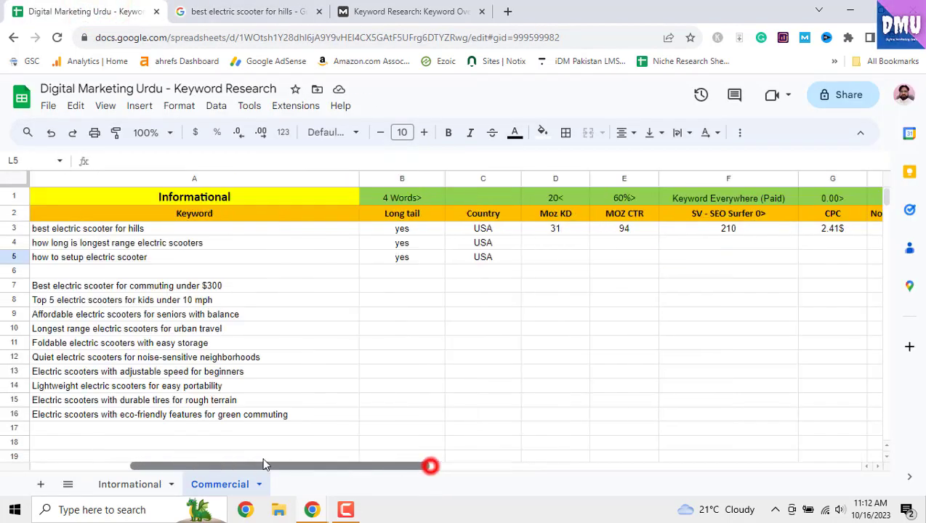
right_click(181, 245)
click(215, 167)
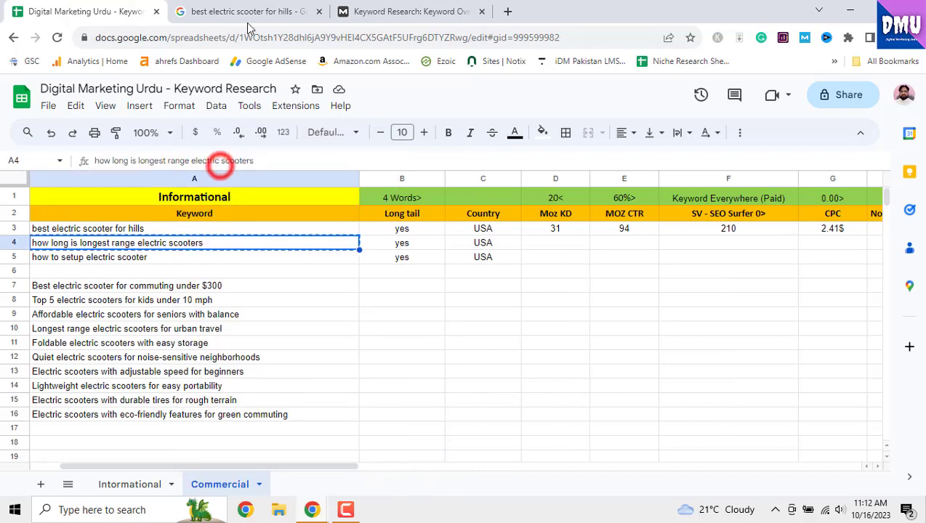
Step: Replace the Google query with the copied keyword "how long is longest range electric scooters" and run the search
click(250, 11)
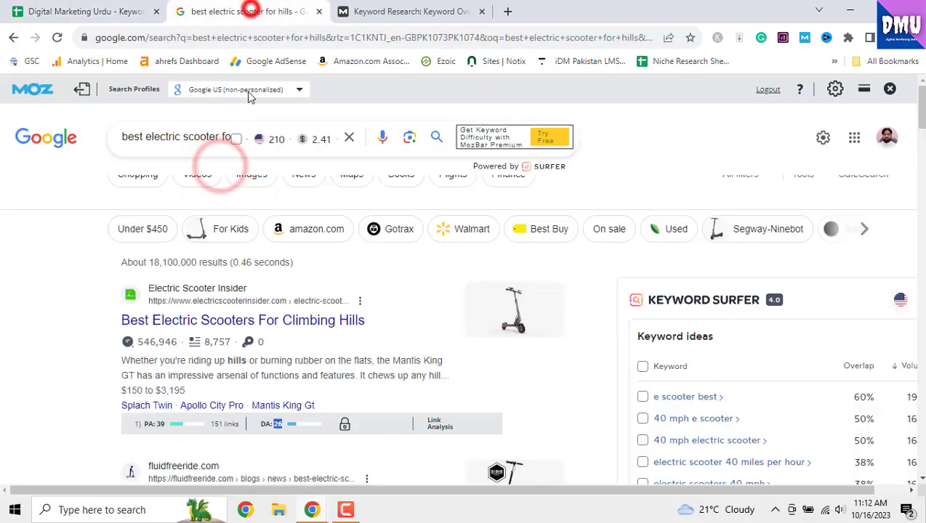
double_click(188, 136)
right_click(189, 136)
double_click(152, 147)
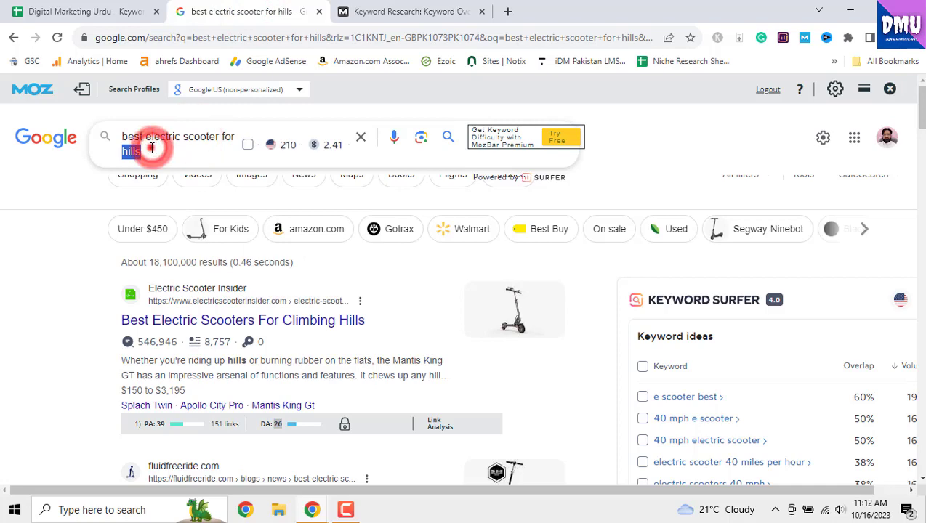
triple_click(152, 148)
right_click(151, 146)
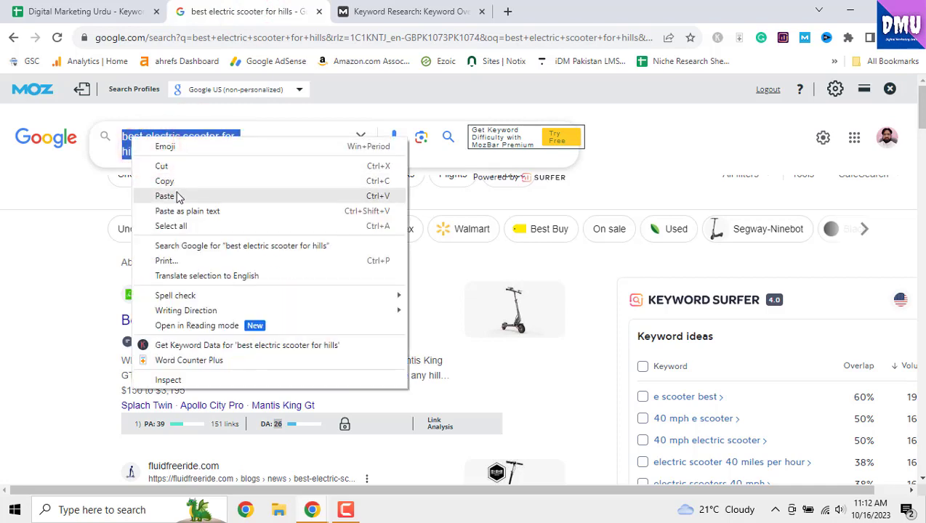
click(165, 197)
key(Return)
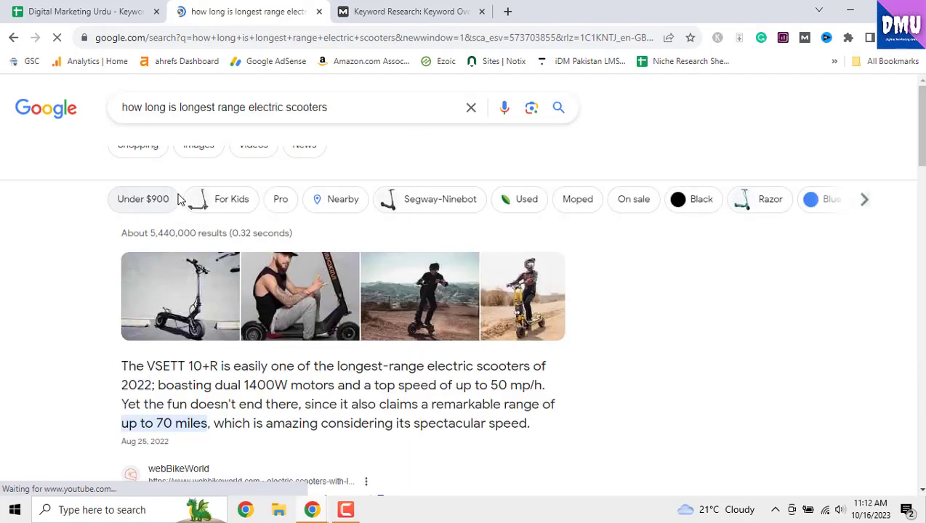
Step: Examine the first Google results for a featured snippet and highlight the answer paragraph above the webBikeWorld link
scroll(311, 356, down, 1)
scroll(311, 356, down, 2)
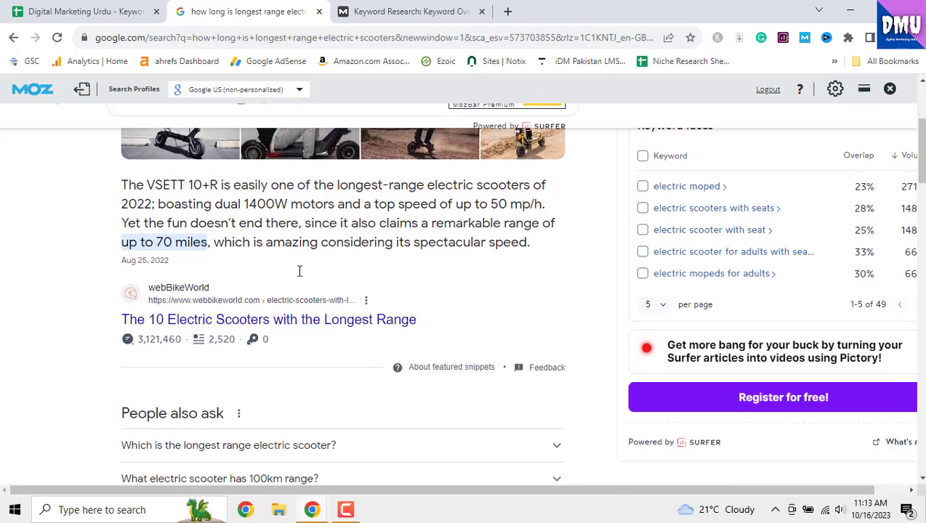
scroll(300, 271, down, 1)
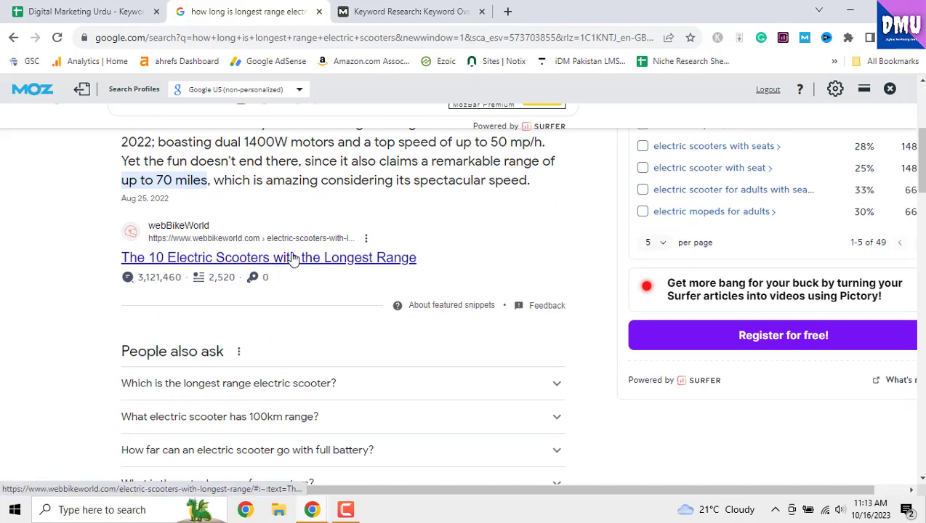
scroll(294, 267, up, 1)
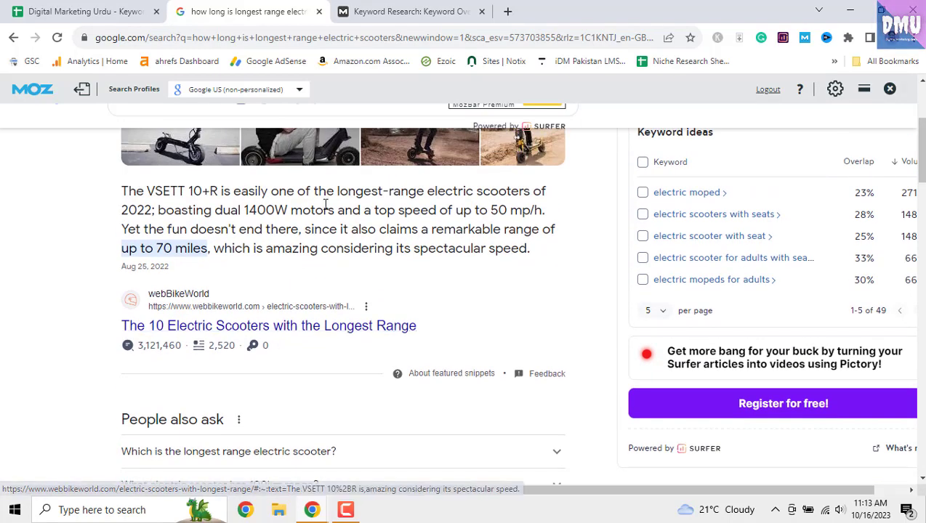
scroll(250, 269, up, 1)
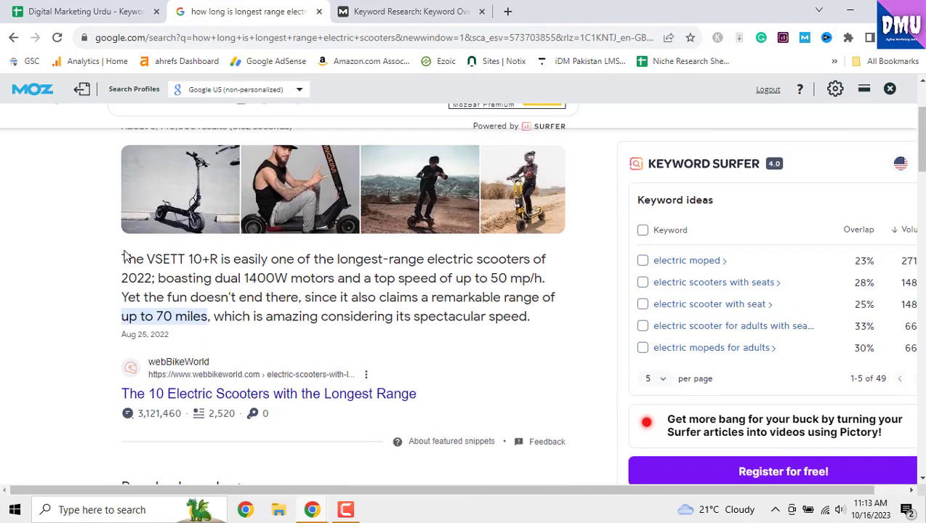
drag(122, 259, 534, 320)
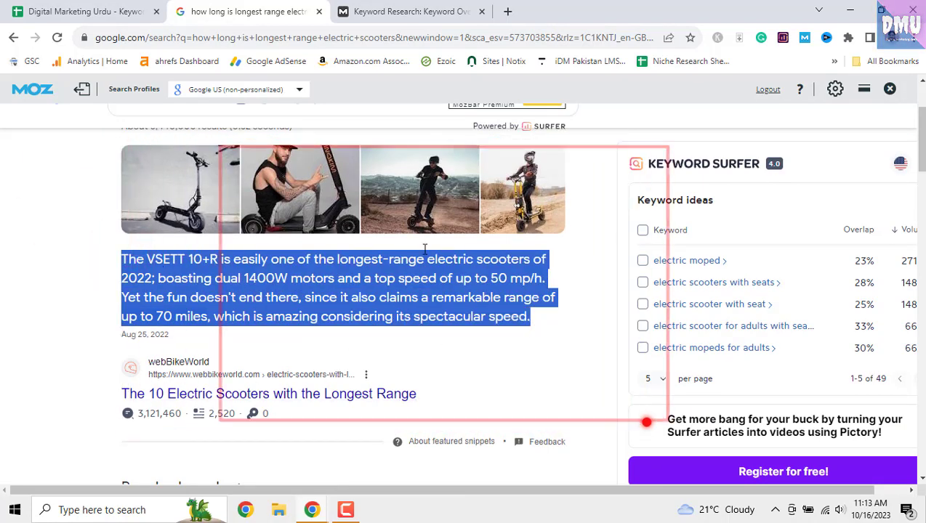
scroll(352, 312, up, 1)
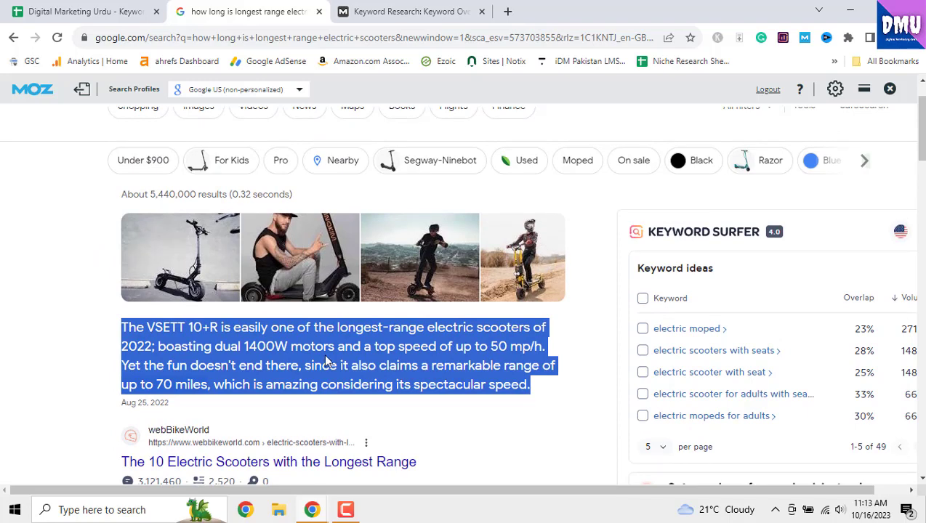
scroll(202, 179, up, 1)
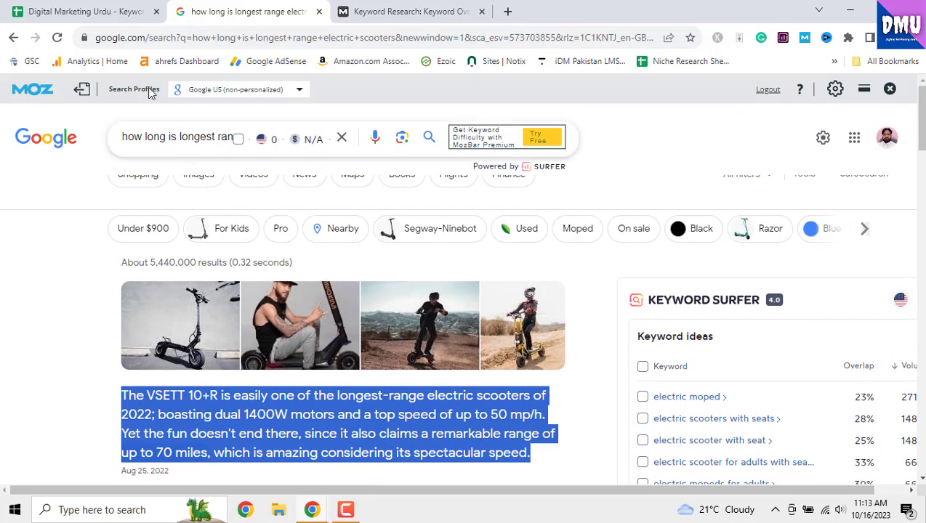
Step: Enter yes under Google Snippet in row 4 of the keyword sheet
click(114, 11)
key(Right)
key(Right)
key(Right)
key(Right)
key(Right)
key(Right)
key(Right)
key(Right)
key(Right)
key(Right)
key(Right)
key(Right)
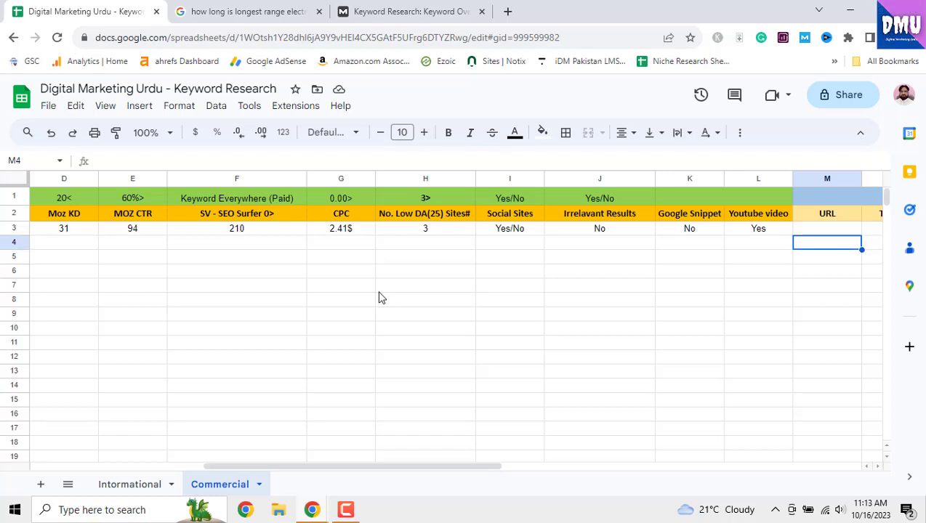
key(Left)
key(Left)
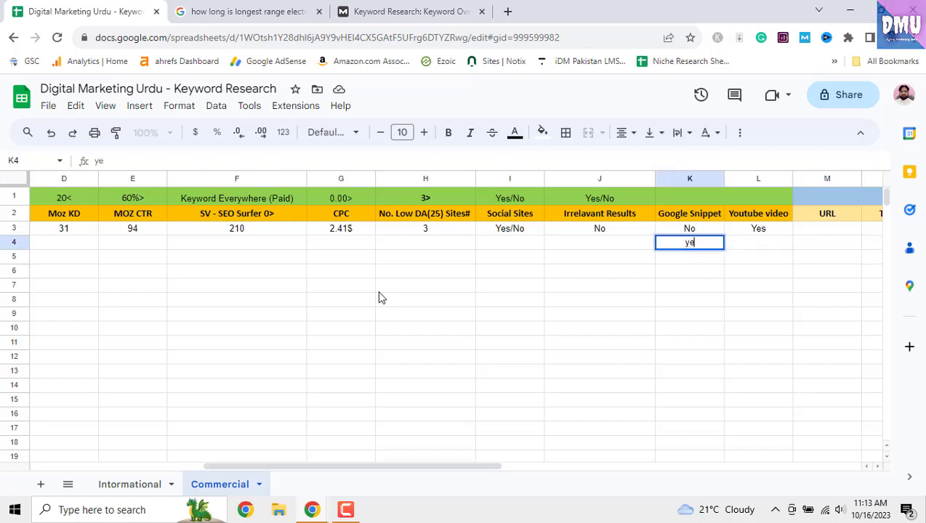
click(603, 290)
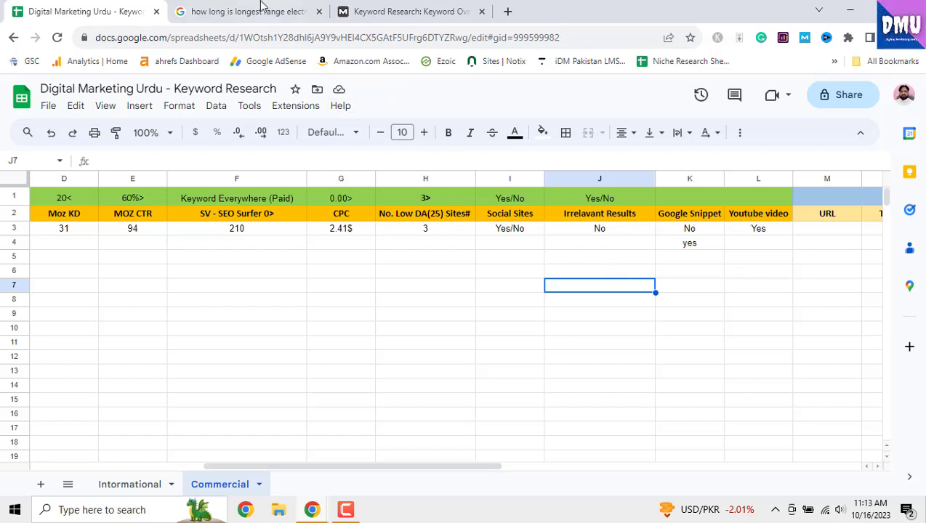
Step: Copy the keyword "how to setup electric scooter" from row 5 of the Commercial sheet
drag(454, 463, 327, 468)
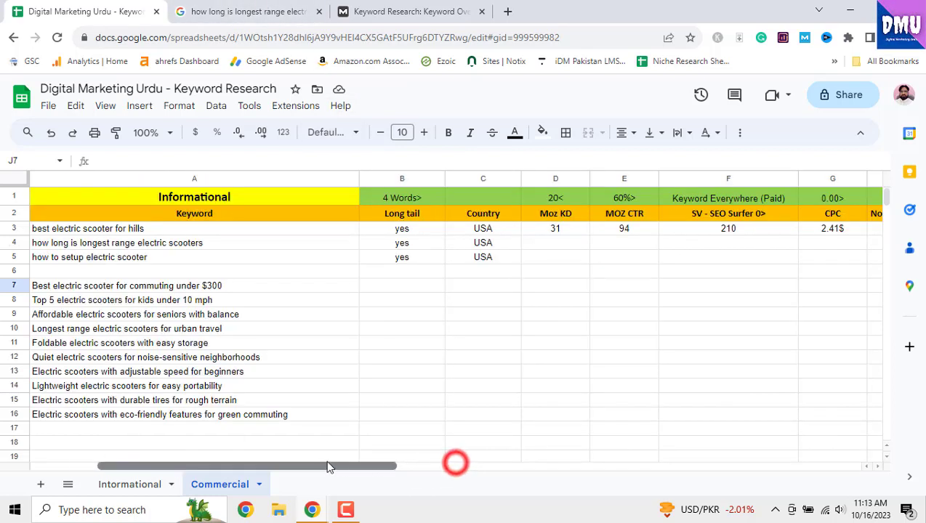
right_click(120, 259)
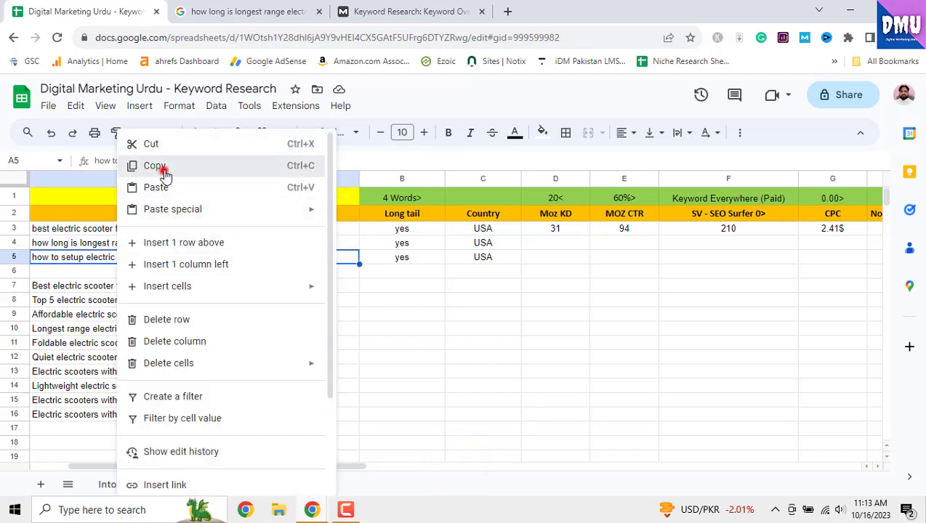
click(165, 175)
Step: Search Google for the copied keyword "how to setup electric scooter" and check the first results for a YouTube video
click(240, 13)
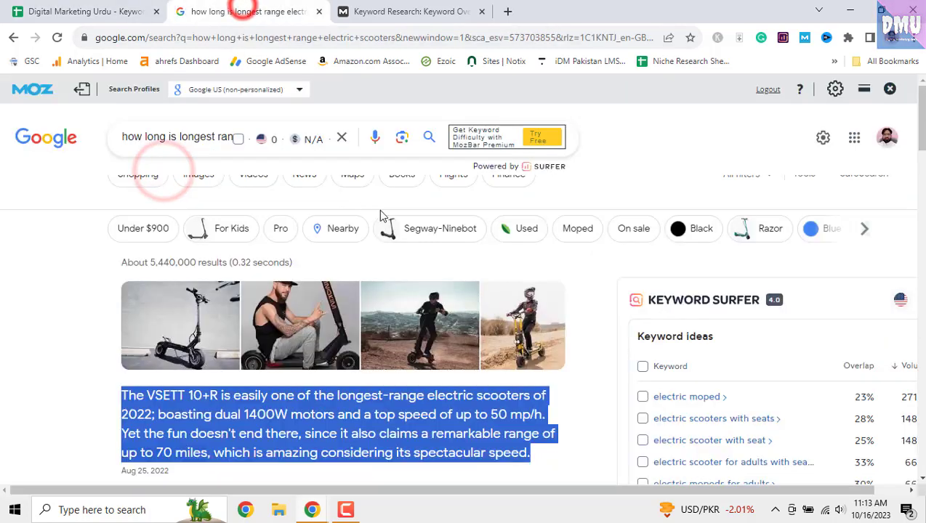
click(213, 137)
triple_click(213, 136)
right_click(213, 137)
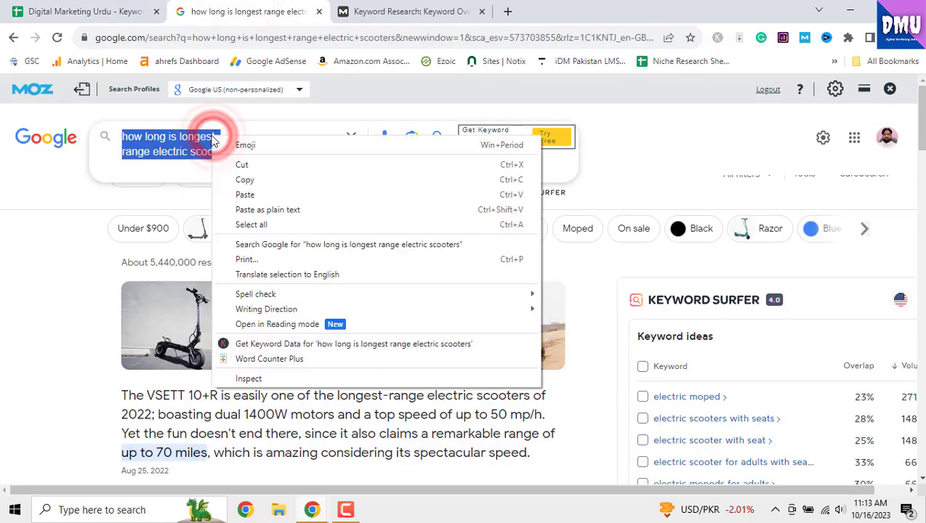
click(245, 194)
key(Return)
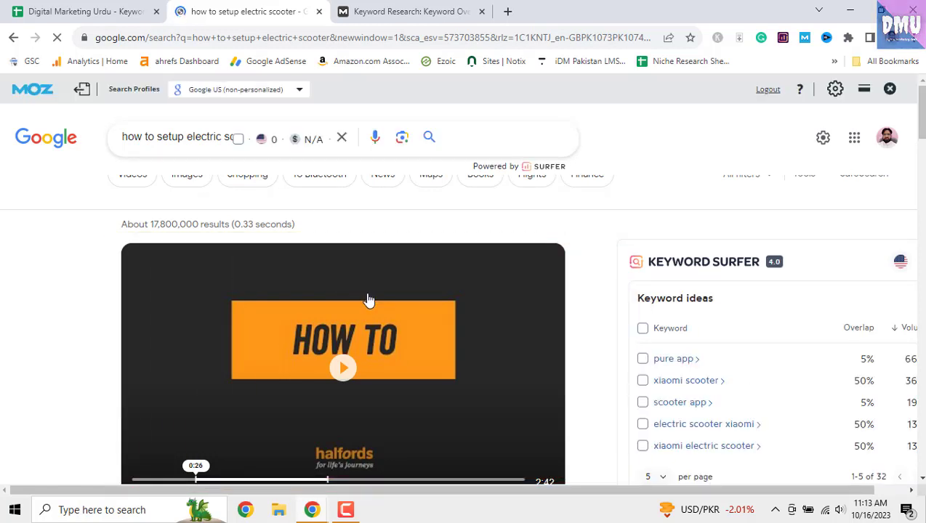
scroll(485, 325, down, 1)
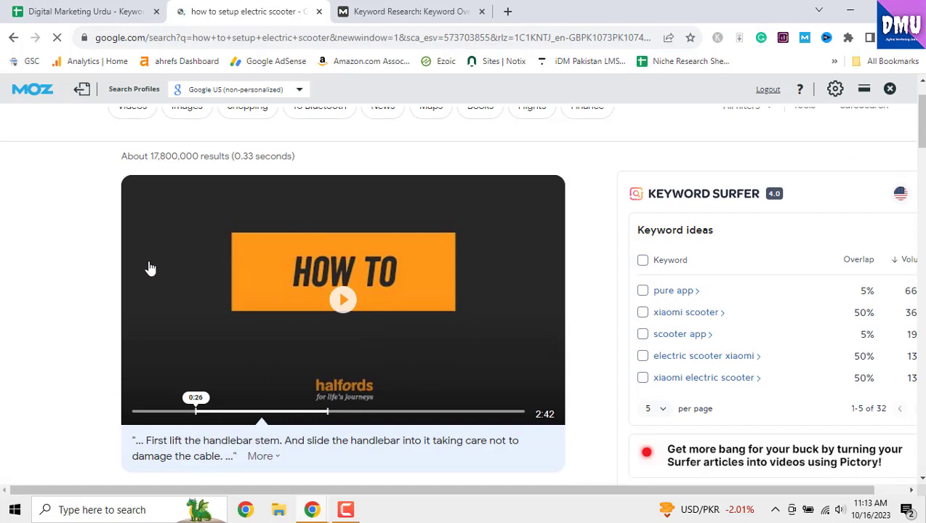
scroll(482, 329, down, 4)
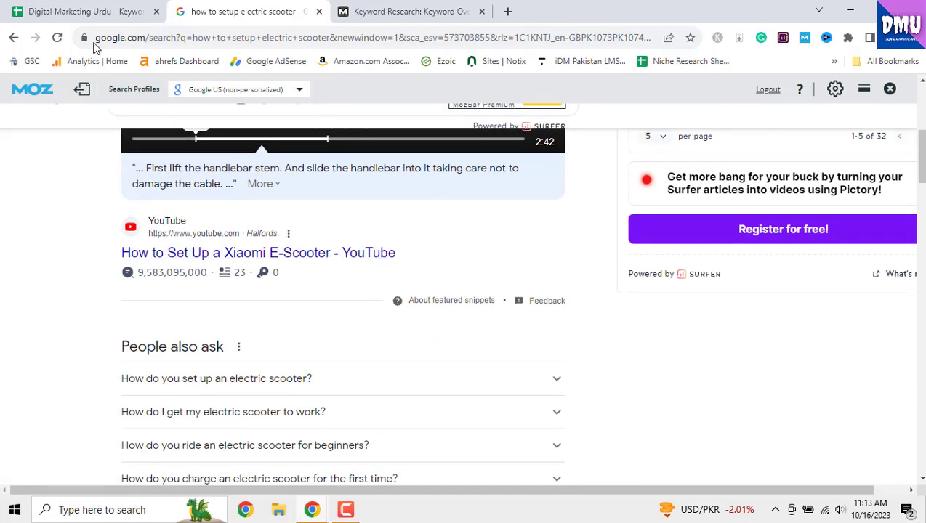
Step: Fill the Yes entry under Youtube video from row 3 down into row 4 of the Commercial sheet
click(83, 11)
drag(294, 467, 458, 465)
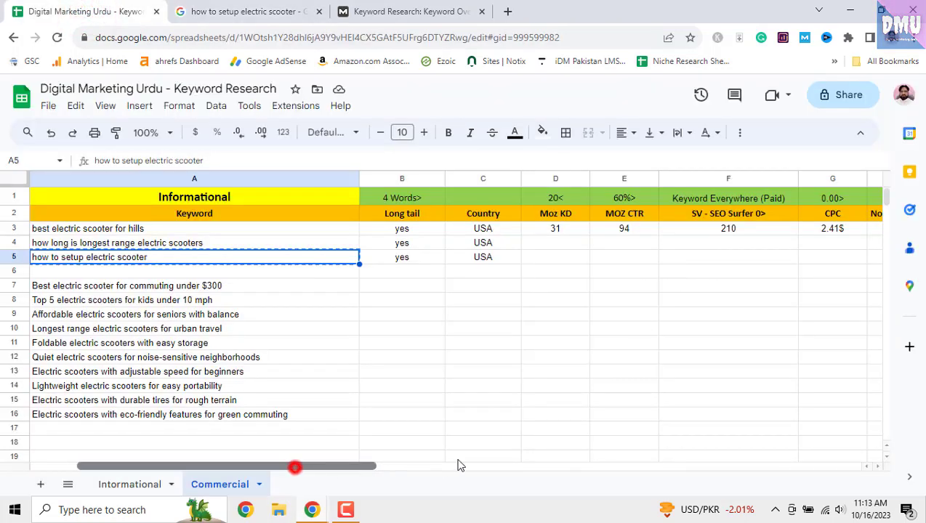
click(429, 228)
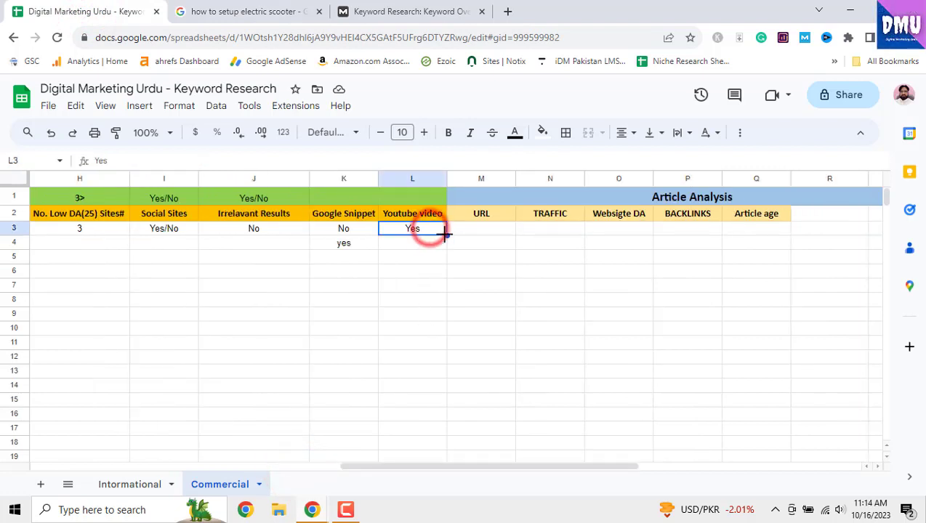
drag(446, 235, 447, 241)
click(465, 282)
Step: Try No as the Youtube video entry in row 3 and restore it to Yes
click(428, 231)
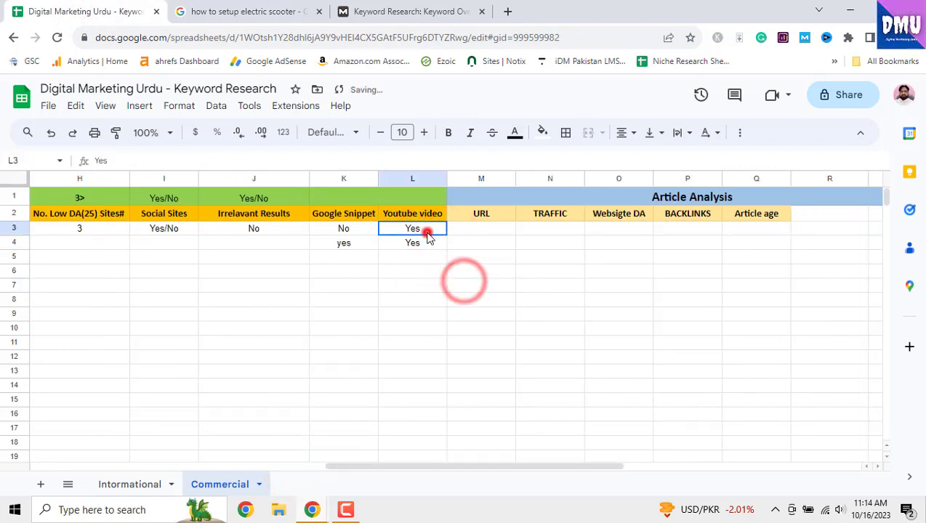
text(No)
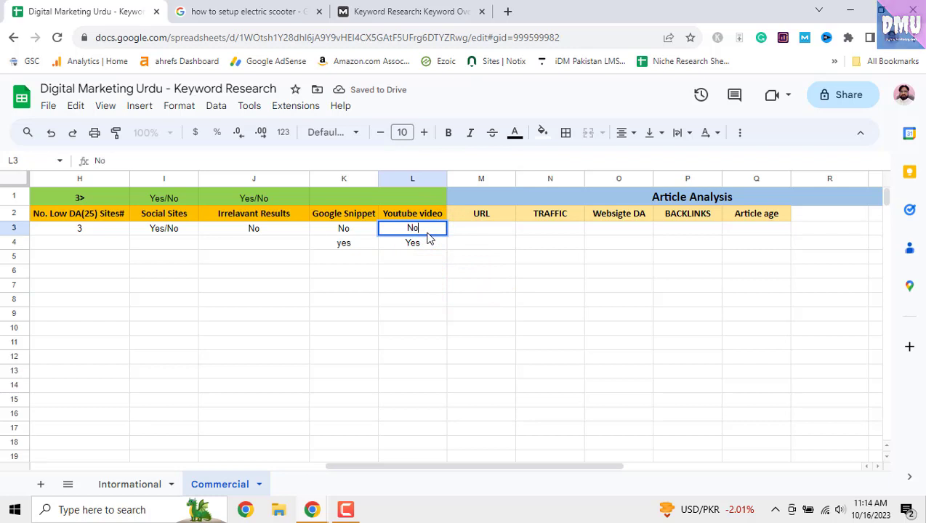
click(597, 305)
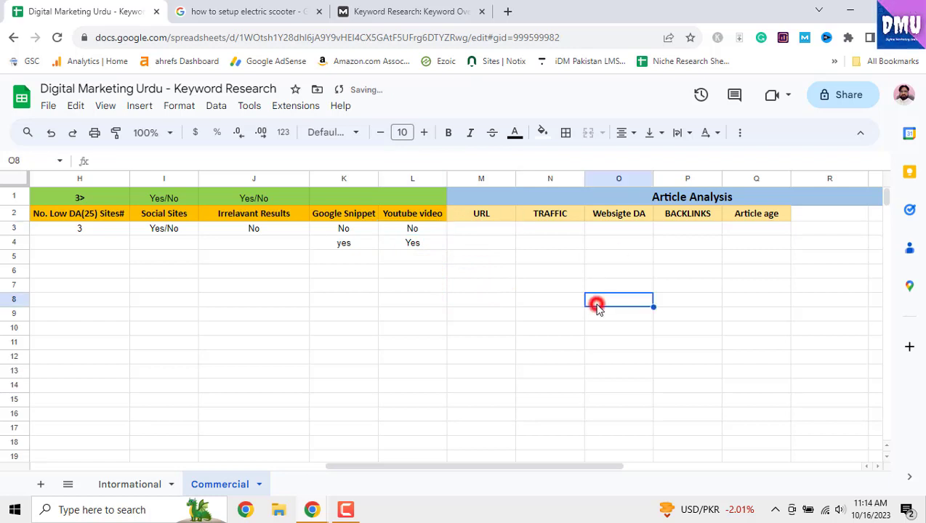
click(427, 233)
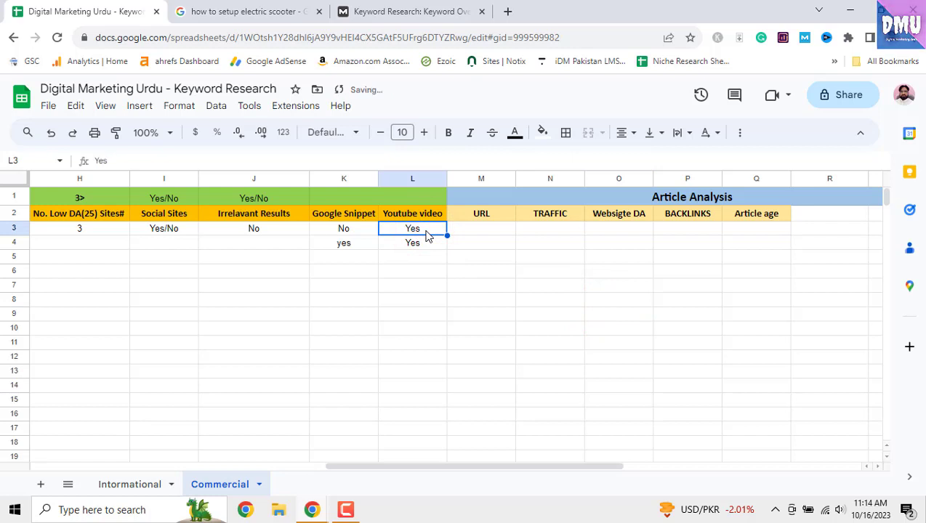
click(517, 299)
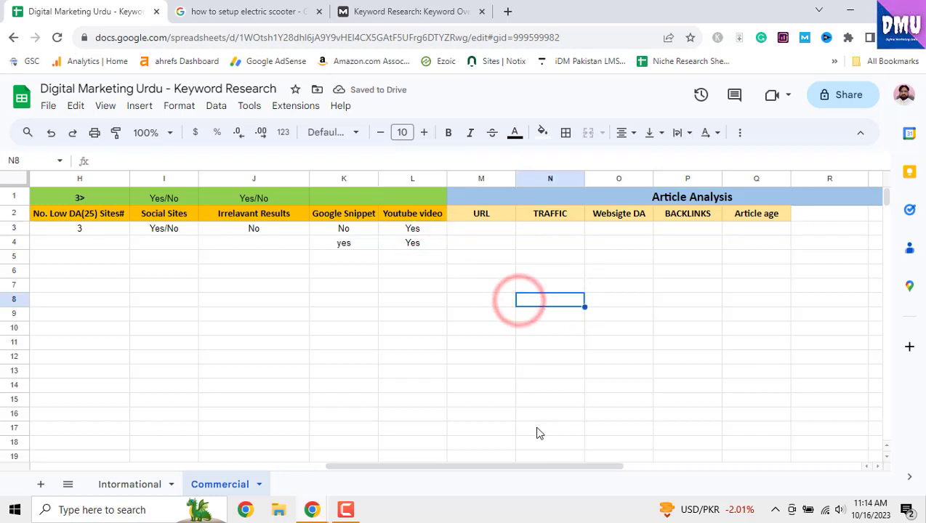
drag(573, 469, 305, 422)
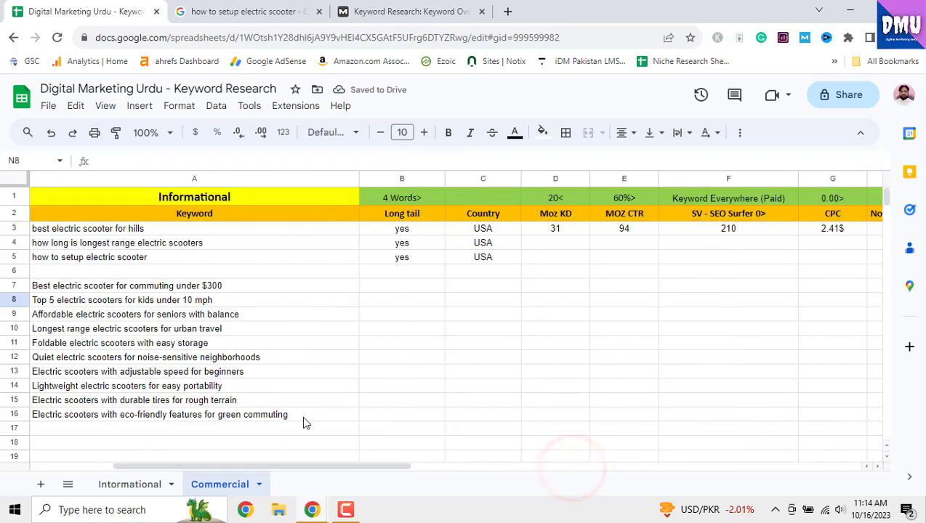
click(554, 256)
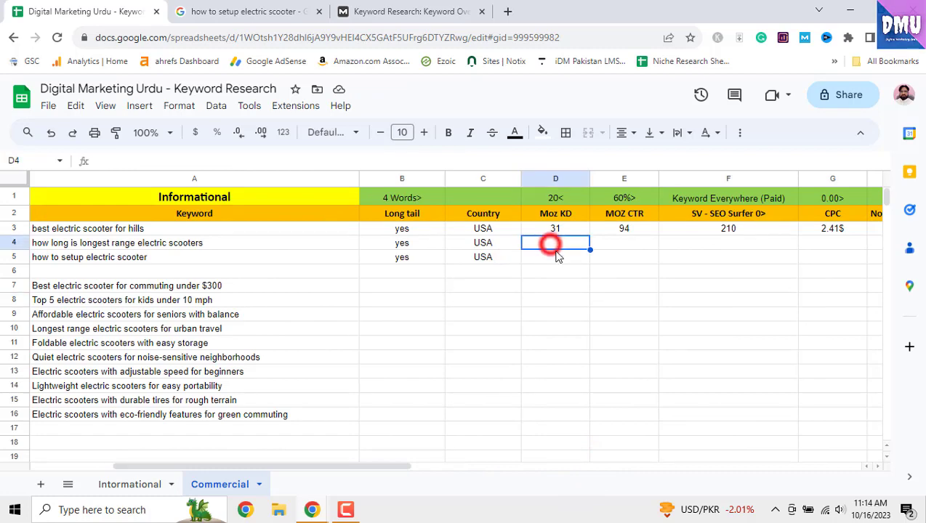
click(554, 255)
click(620, 255)
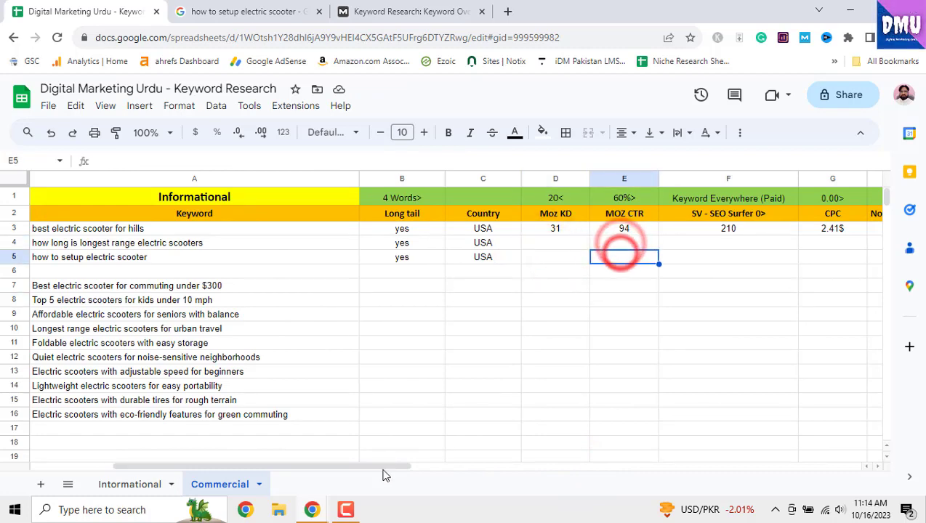
drag(393, 465, 458, 462)
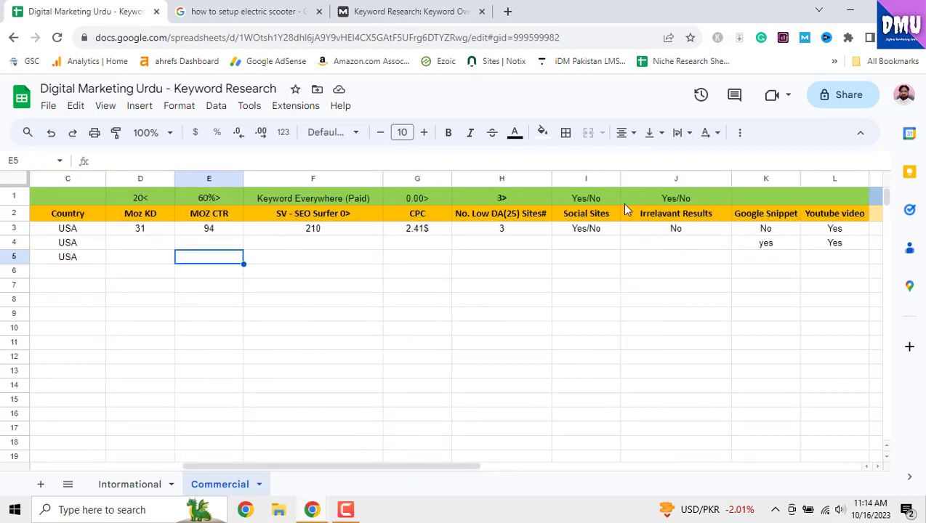
Step: Try to paste the Yes/No values from I1:J1 into the merged cell K1:L1, and undo the paste
drag(441, 464, 494, 466)
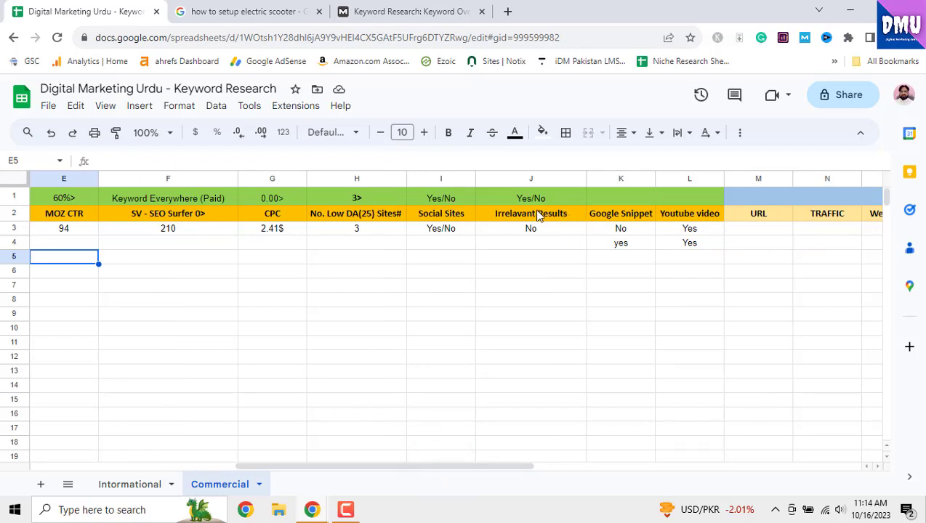
drag(451, 196, 512, 201)
right_click(512, 201)
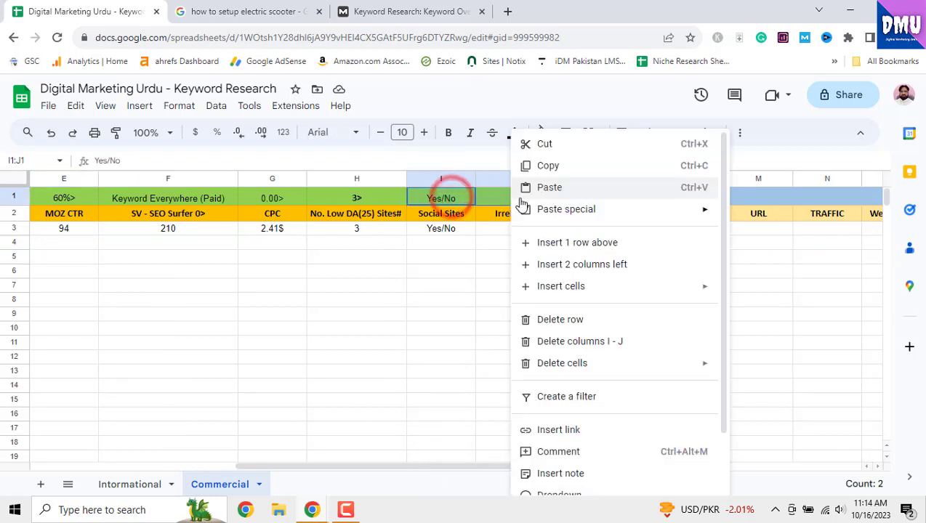
click(559, 173)
right_click(621, 201)
mouse_move(672, 209)
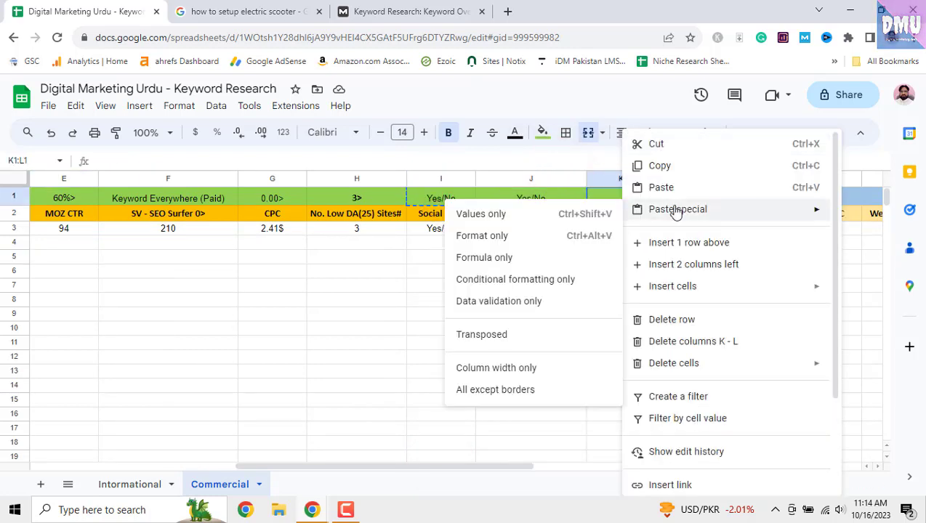
click(570, 209)
click(553, 290)
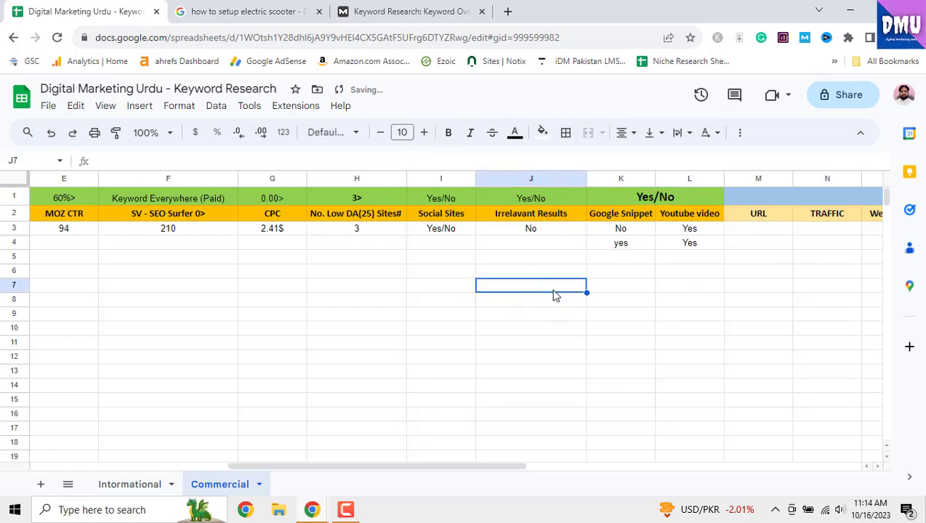
key(ctrl+z)
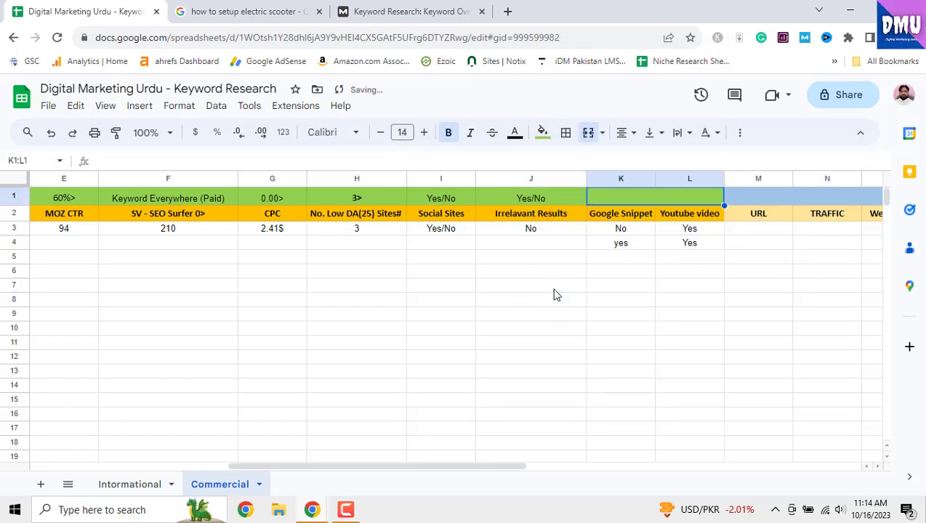
Step: Unmerge K1:L1 and paste the Yes/No values from I1:J1 into the two cells, values only
click(585, 132)
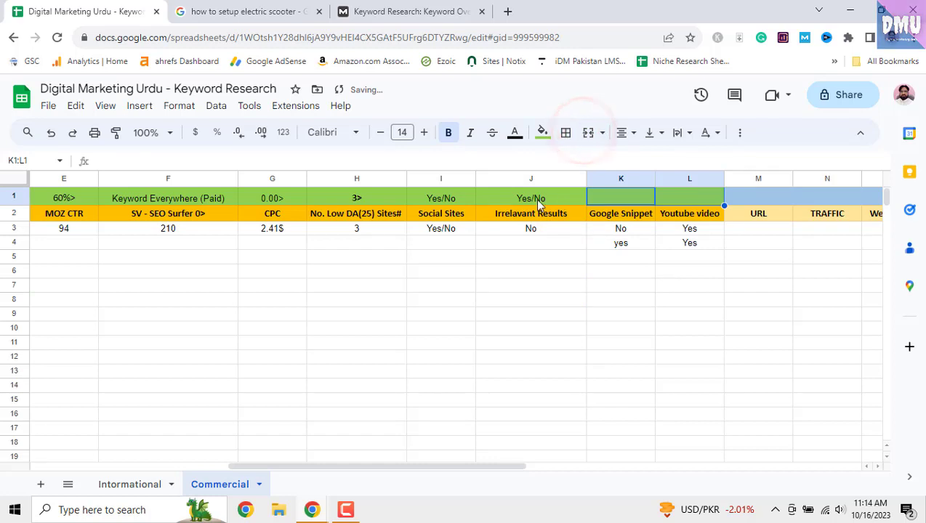
click(480, 264)
drag(454, 197, 502, 198)
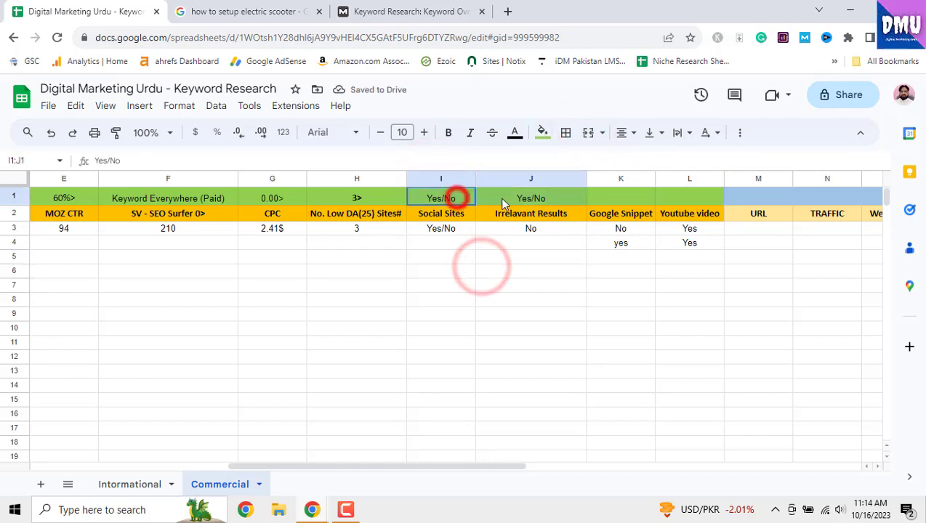
right_click(502, 199)
click(539, 166)
right_click(616, 198)
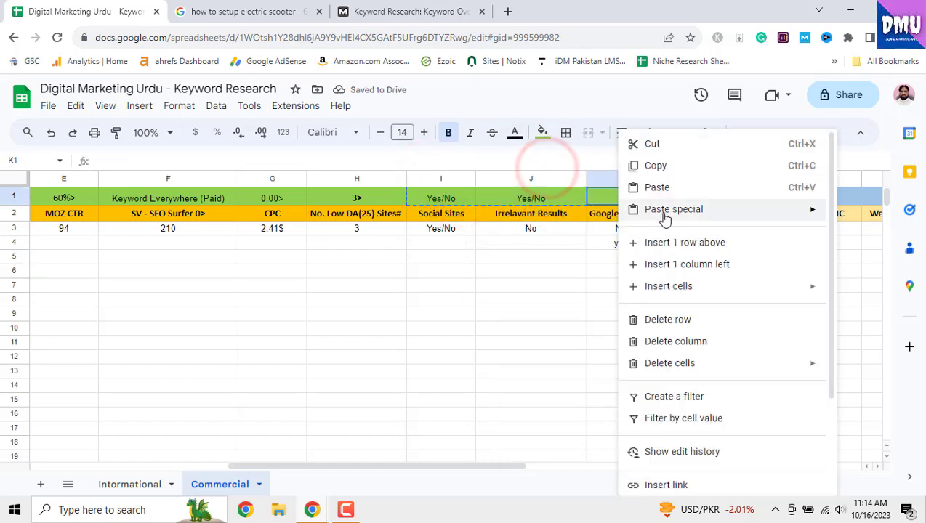
mouse_move(662, 209)
click(576, 215)
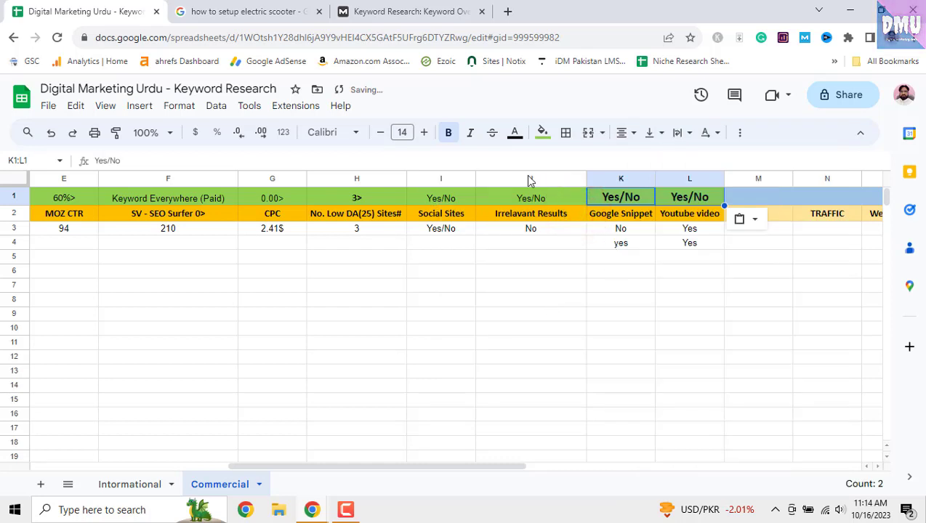
Step: Remove the bold formatting from the Yes/No entries in K1:L1 and reduce their font size toward that of the neighbouring cells
click(448, 132)
click(489, 229)
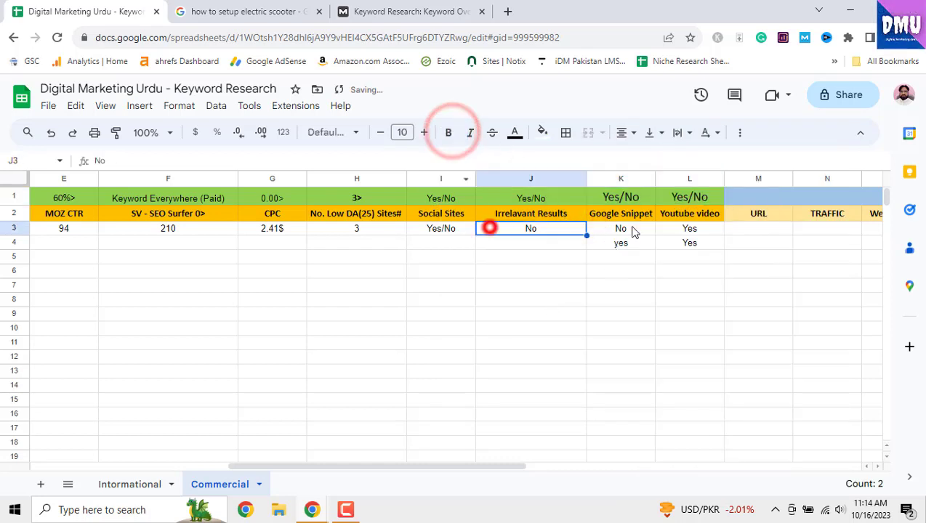
drag(624, 198, 688, 198)
click(539, 198)
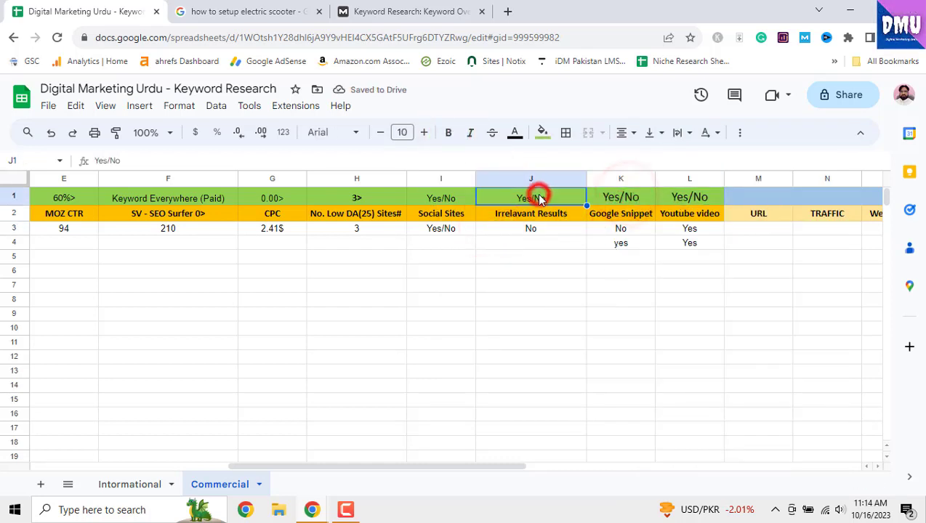
drag(621, 197, 689, 198)
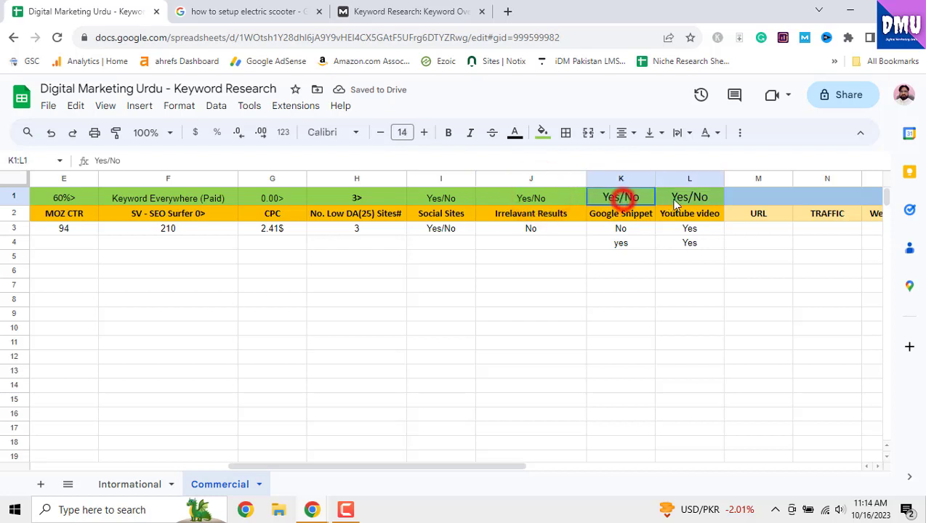
click(380, 132)
click(380, 132)
click(380, 132)
click(433, 256)
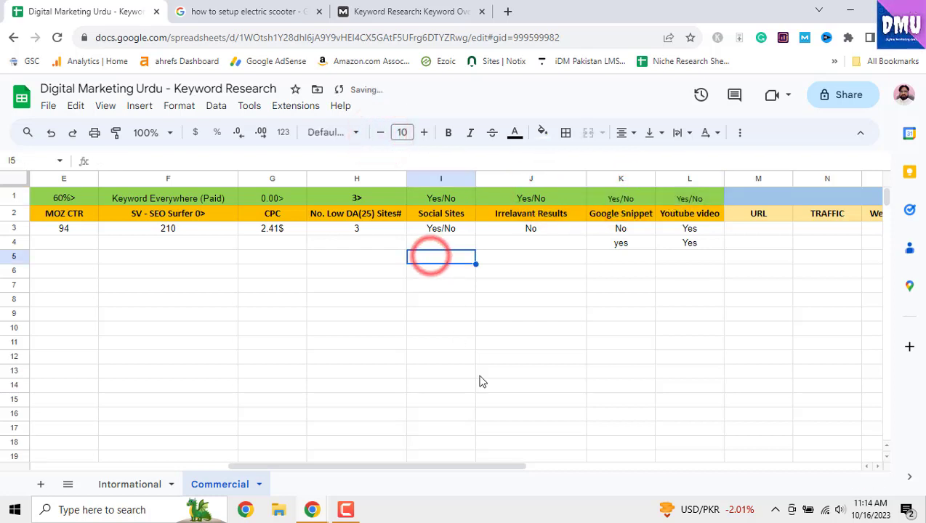
click(569, 198)
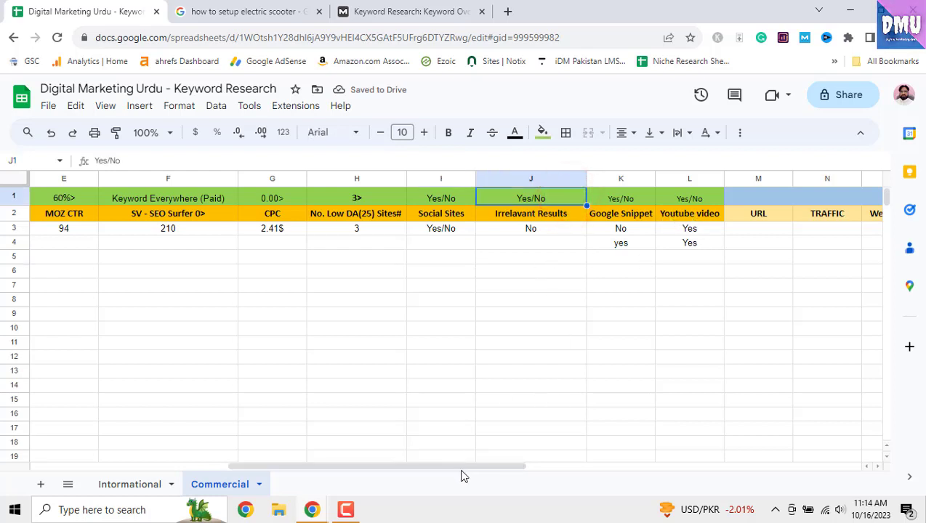
Step: Copy the Yes entry under Youtube video in row 4 and paste it as values only into row 5
drag(458, 468, 494, 449)
right_click(772, 243)
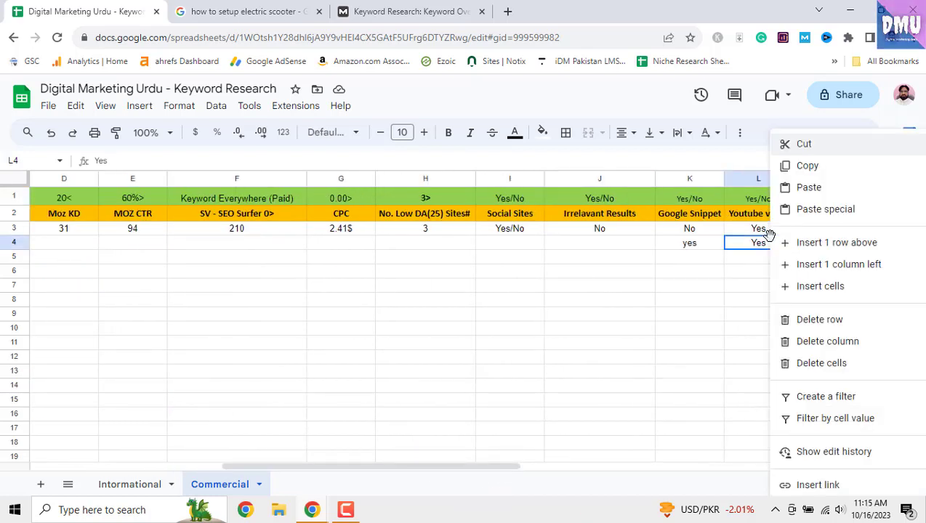
click(803, 164)
right_click(767, 263)
mouse_move(783, 211)
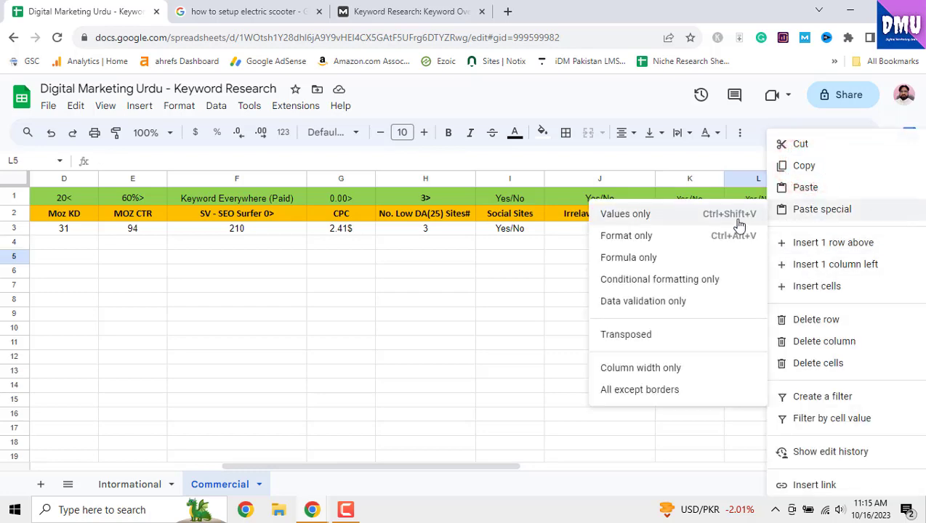
click(736, 213)
click(705, 316)
drag(471, 465, 399, 468)
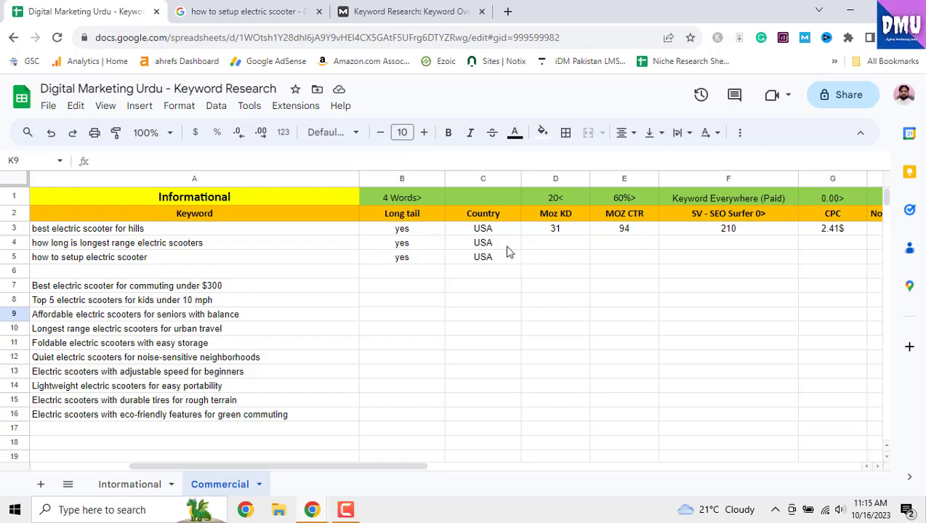
Step: Fill the Moz KD cell of the keyword "best electric scooter for hills" with red
drag(492, 230, 497, 263)
drag(413, 463, 470, 460)
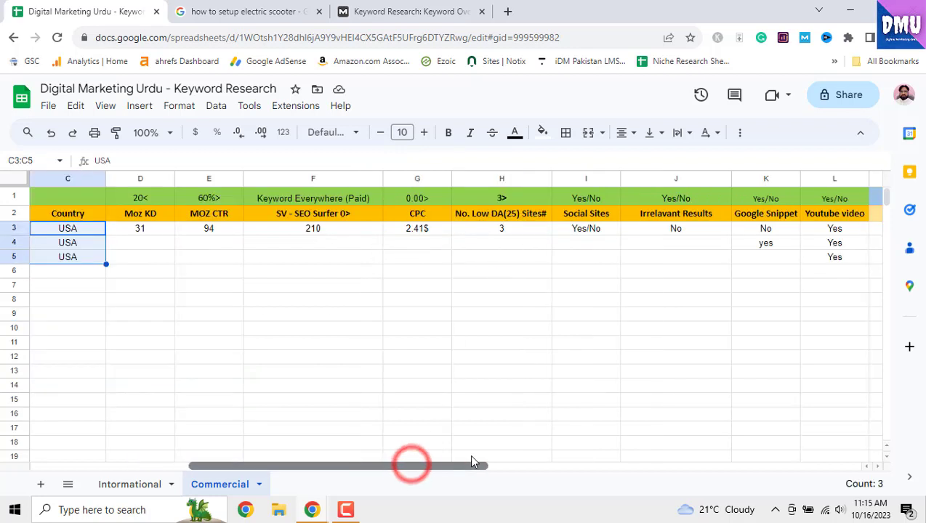
click(137, 285)
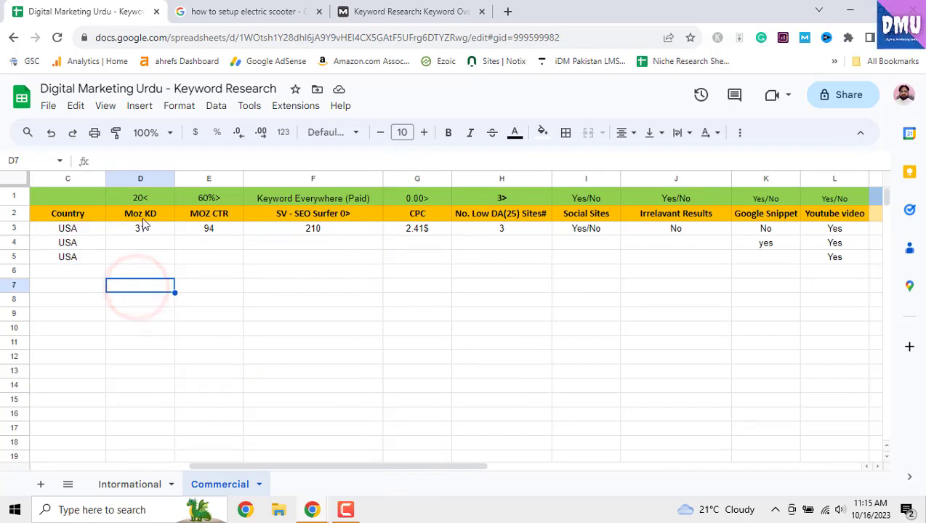
drag(142, 215, 195, 216)
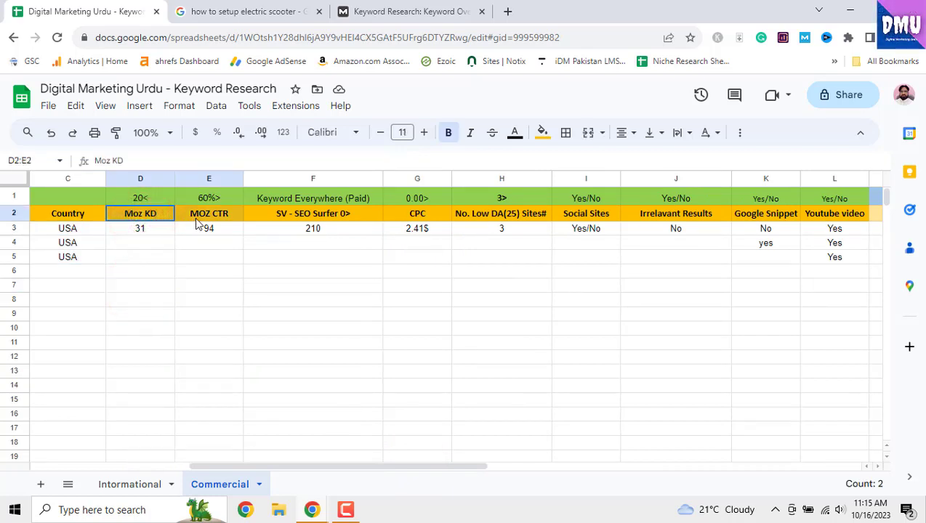
click(491, 214)
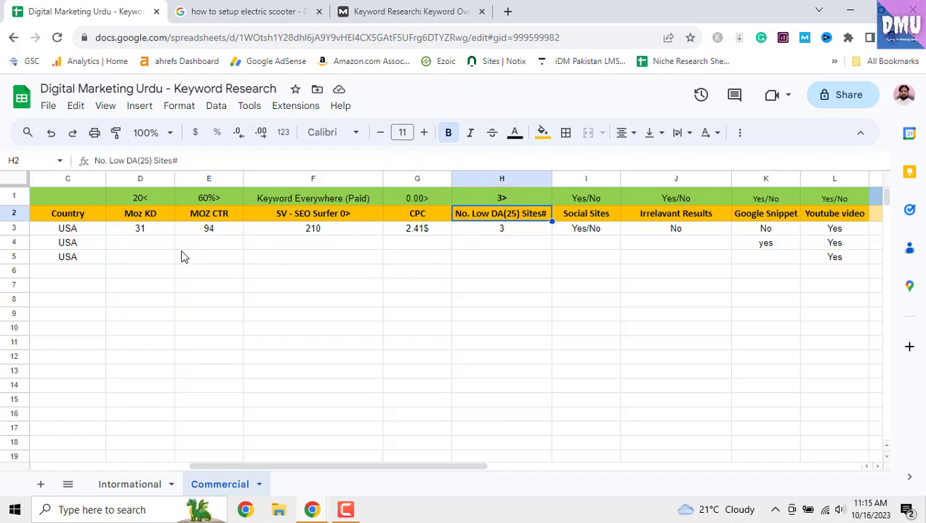
click(138, 231)
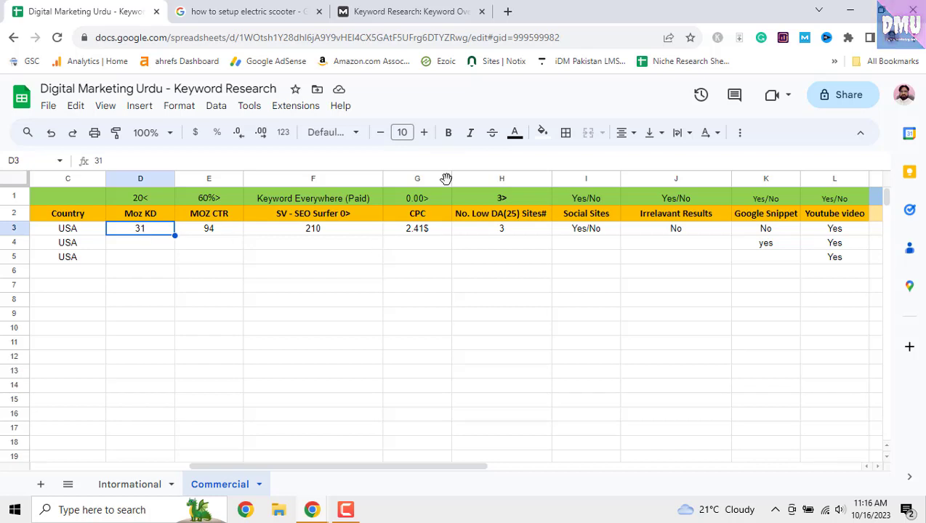
click(542, 133)
click(563, 196)
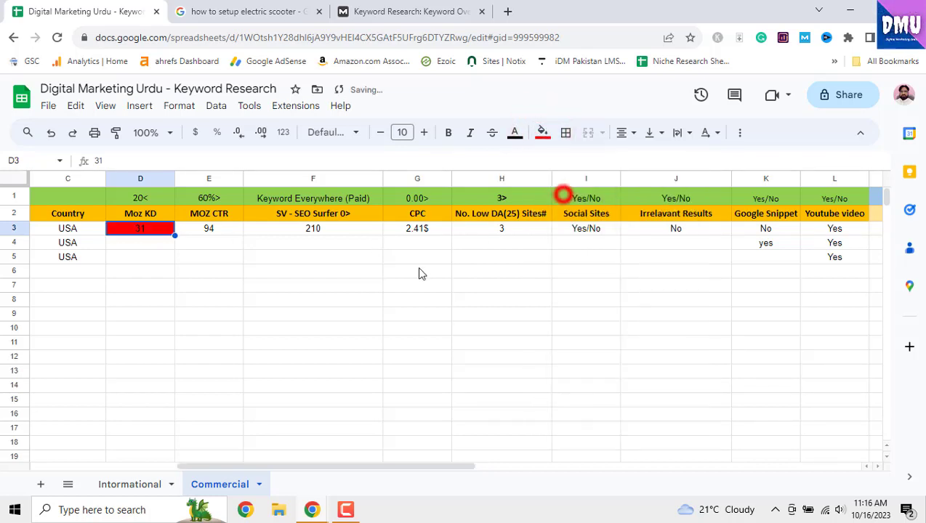
click(337, 287)
Step: Check row 3's values from MOZ CTR through Irrelavant Results against the criteria in row 1
click(224, 233)
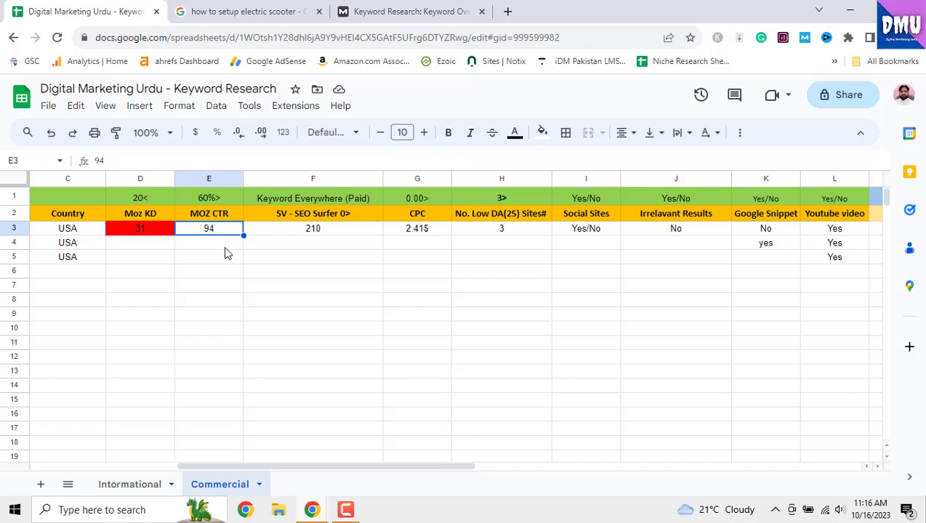
click(341, 229)
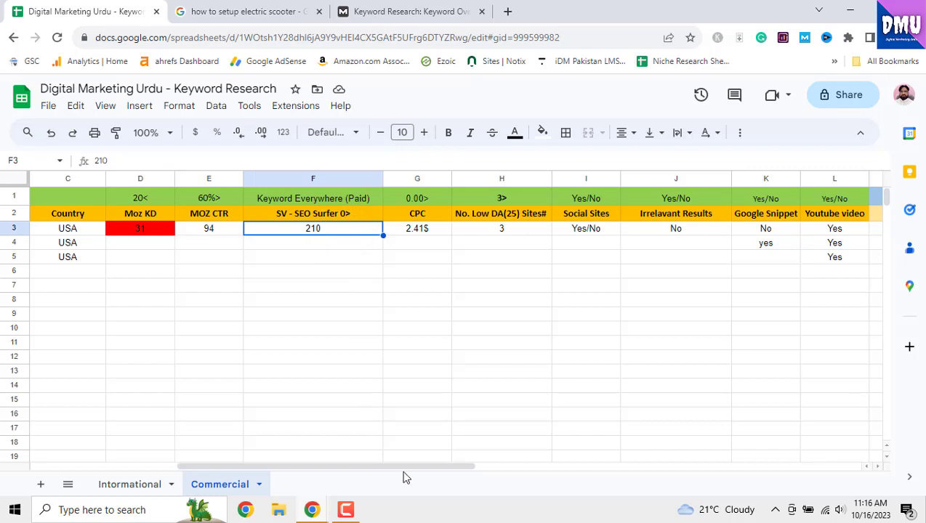
drag(407, 469, 441, 468)
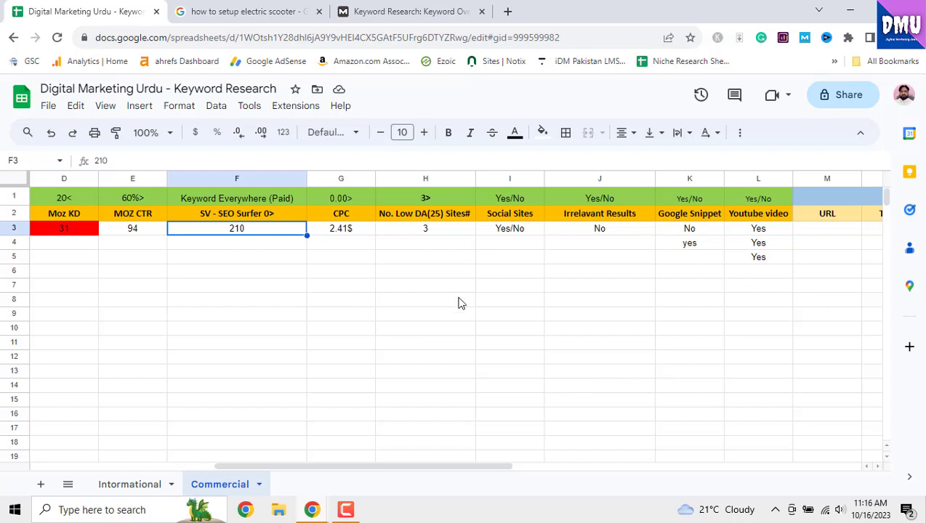
click(361, 228)
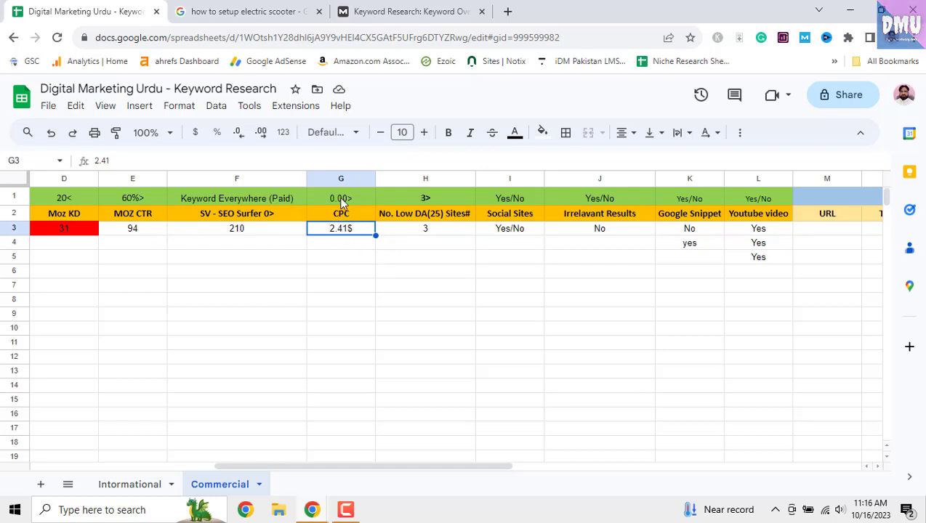
click(324, 231)
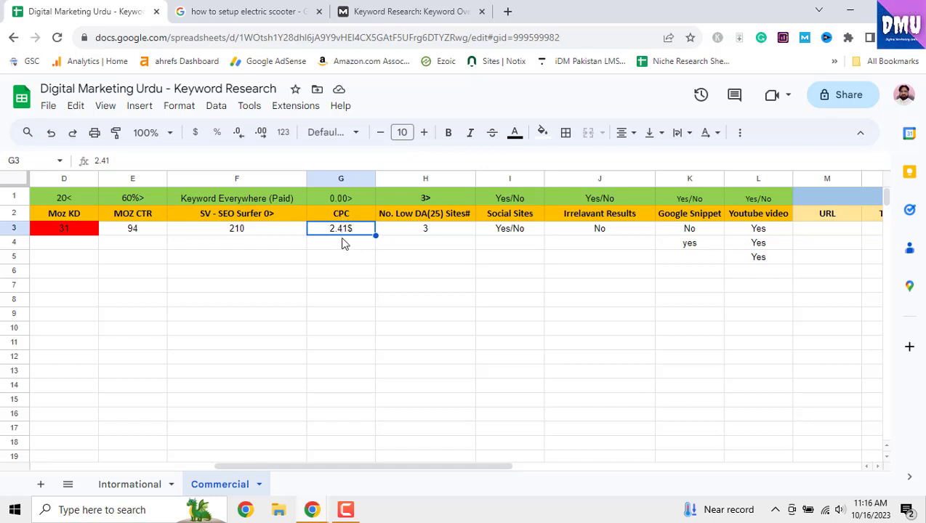
click(428, 230)
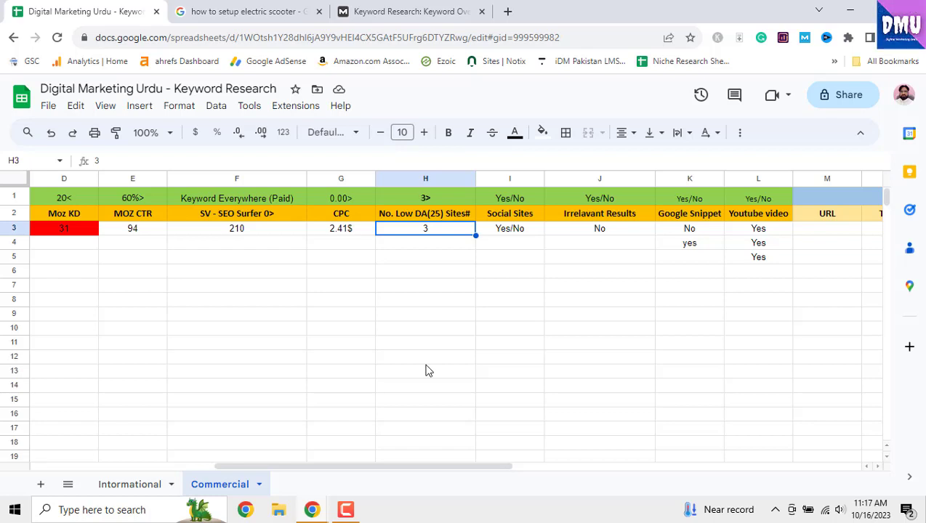
key(Tab)
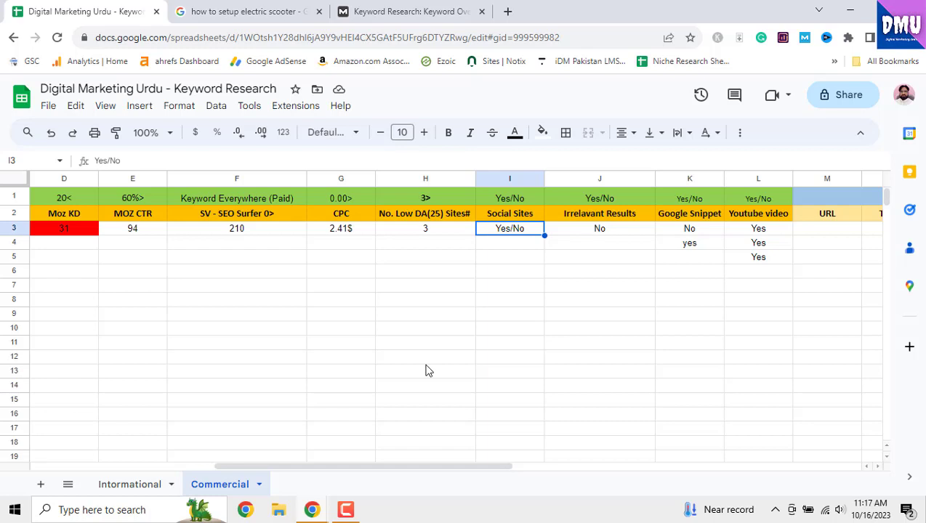
key(Right)
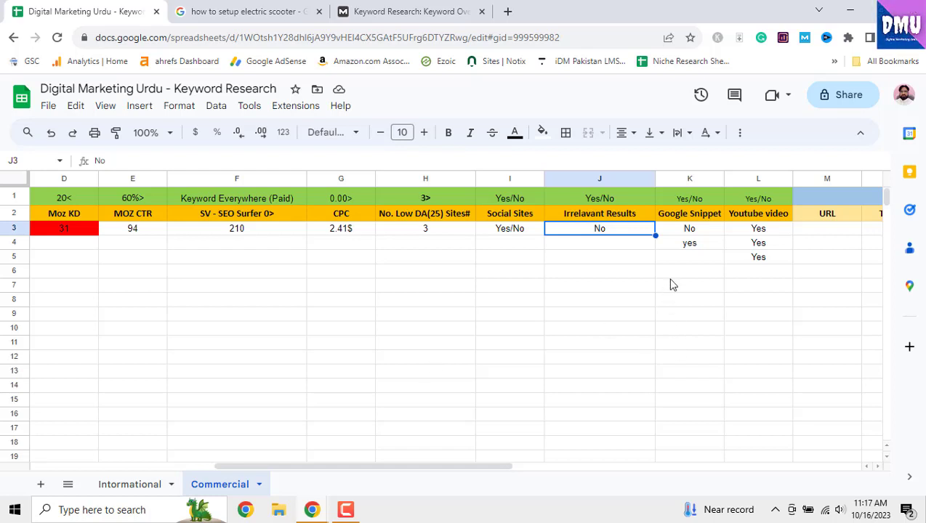
Step: Review row 4 from its keyword across to the Google Snippet and Youtube video entries
click(690, 250)
key(Left)
key(Left)
key(Left)
key(Left)
key(Left)
key(Left)
key(Left)
key(Left)
key(Left)
key(Left)
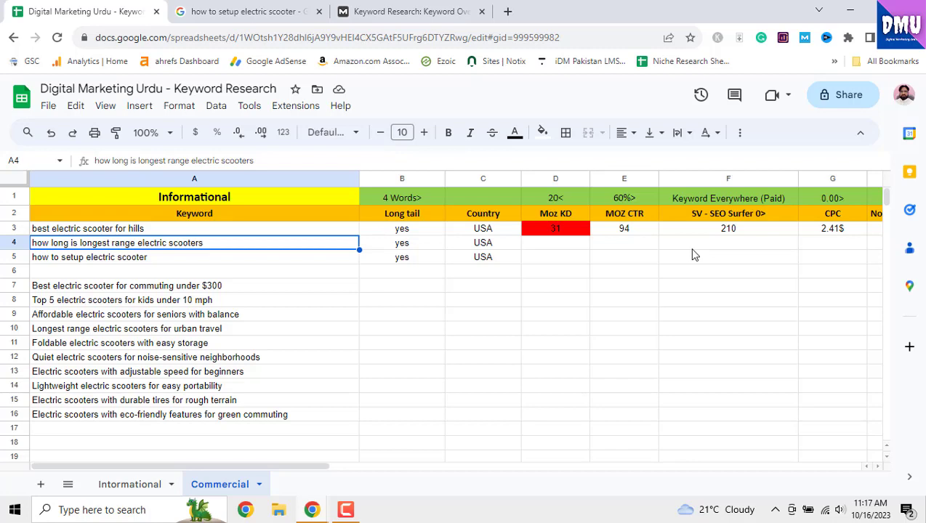
key(Right)
key(Right)
key(Right)
key(Right)
key(Right)
key(Right)
key(Right)
key(Right)
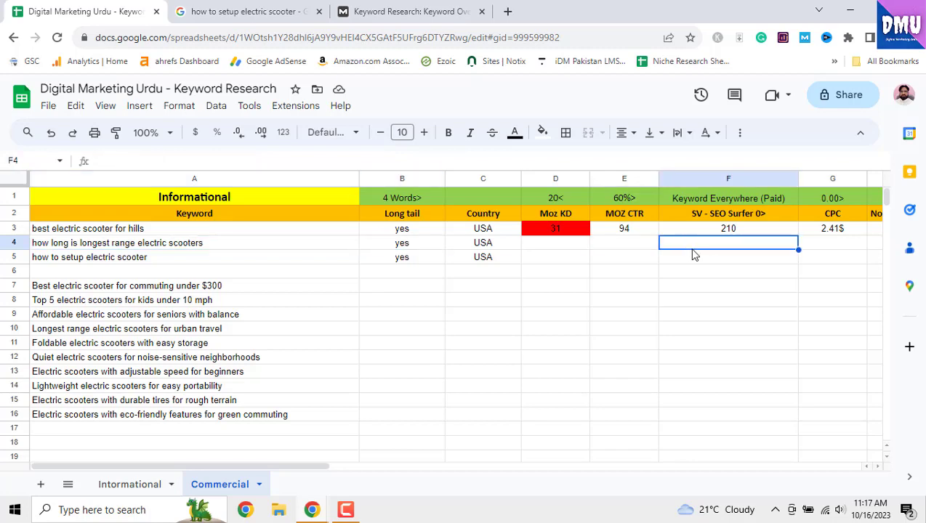
key(Right)
key(Right)
key(Right)
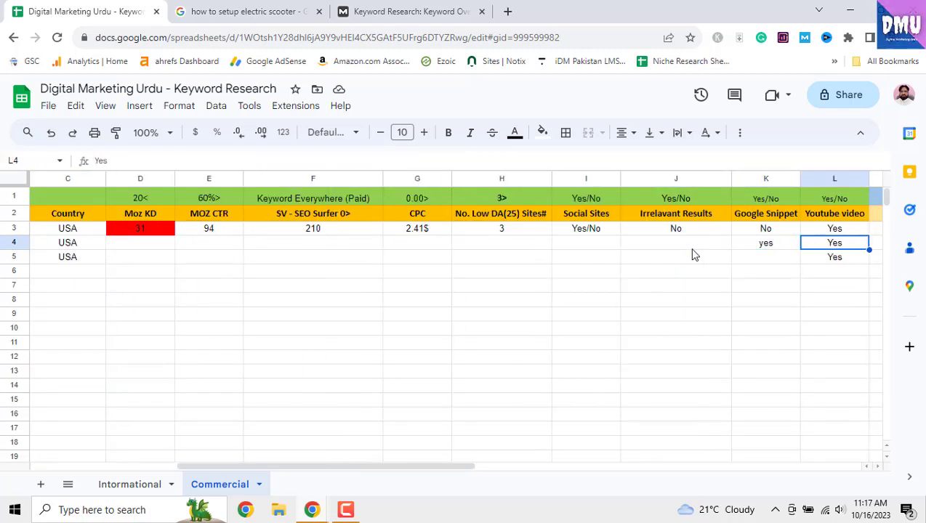
key(Left)
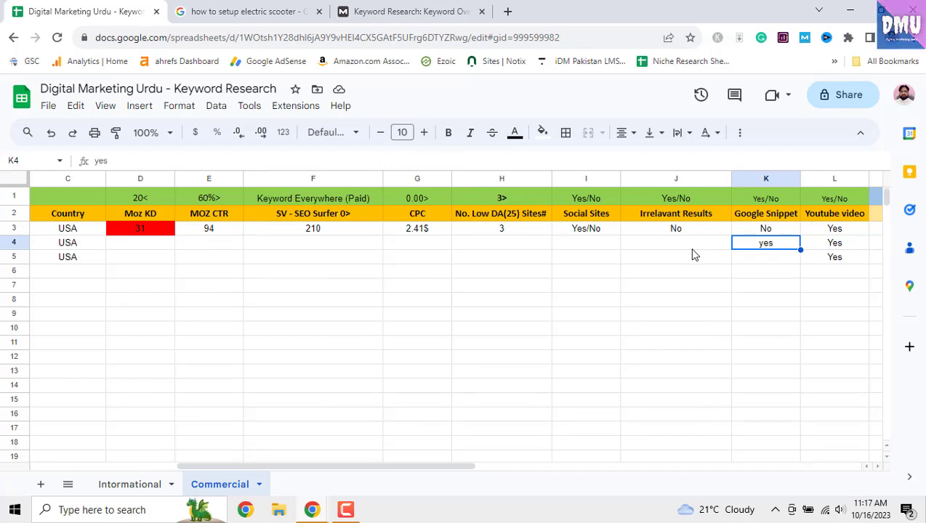
key(Right)
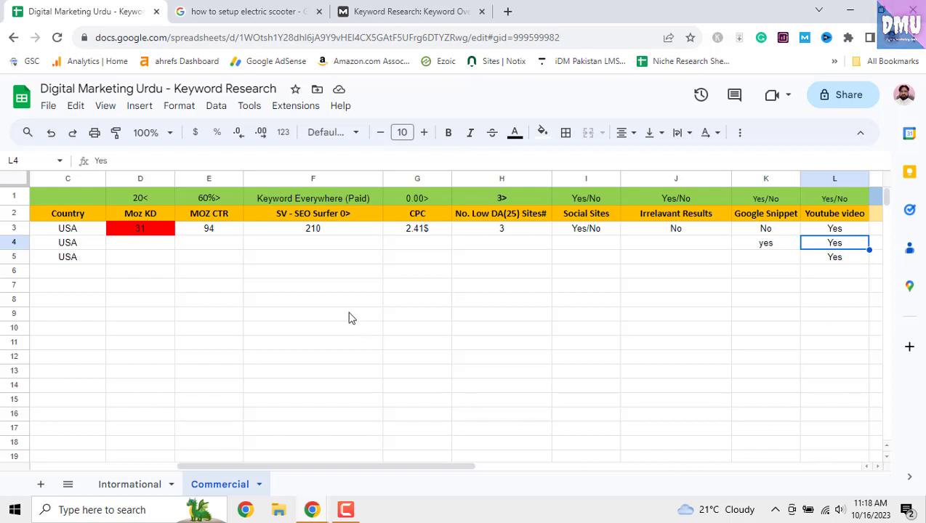
Step: Examine the keywords in A7:A16 and the blank metric and Google check columns beside them, starting with row 7
drag(401, 465, 262, 471)
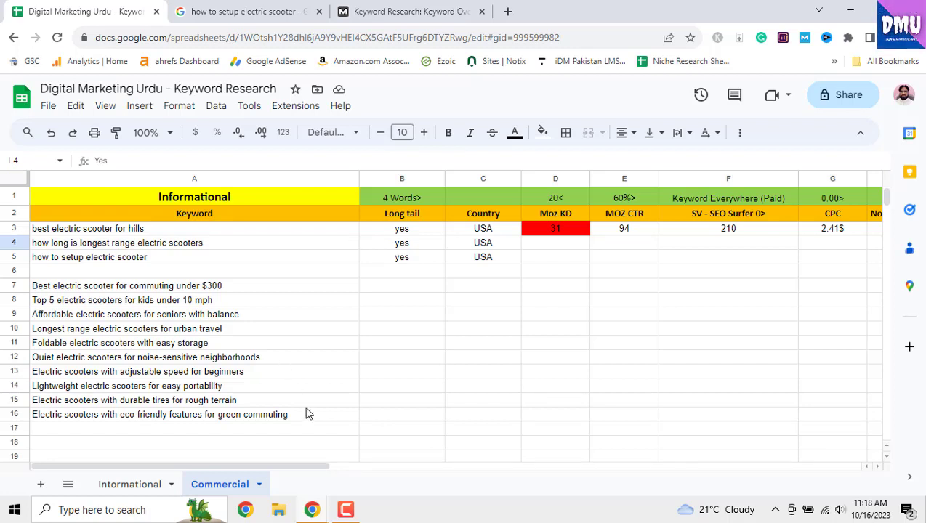
drag(317, 466, 453, 468)
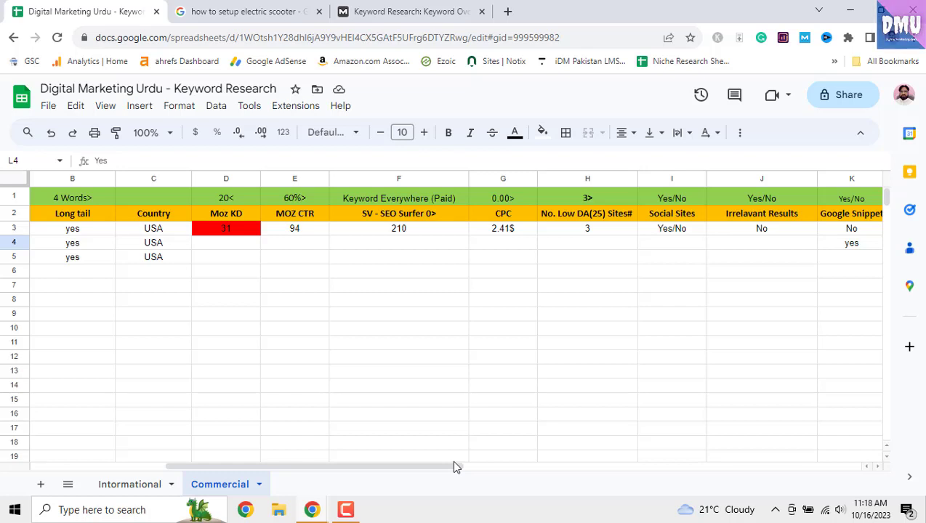
mouse_move(453, 464)
mouse_down()
mouse_move(309, 467)
mouse_move(445, 469)
mouse_up()
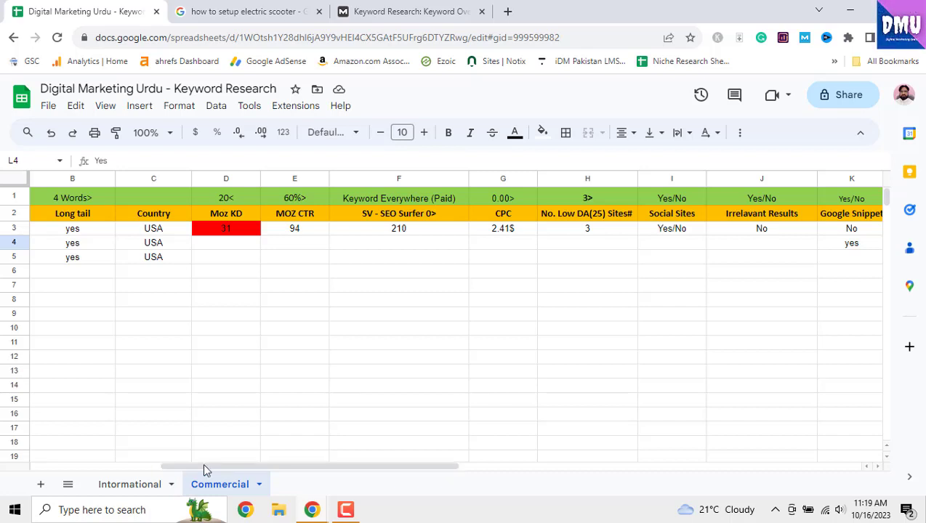
click(416, 471)
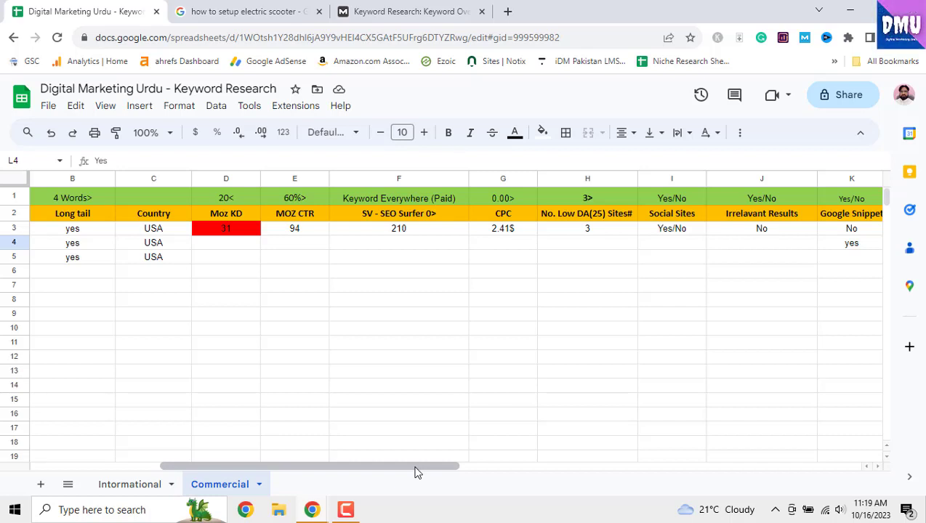
drag(416, 469, 382, 469)
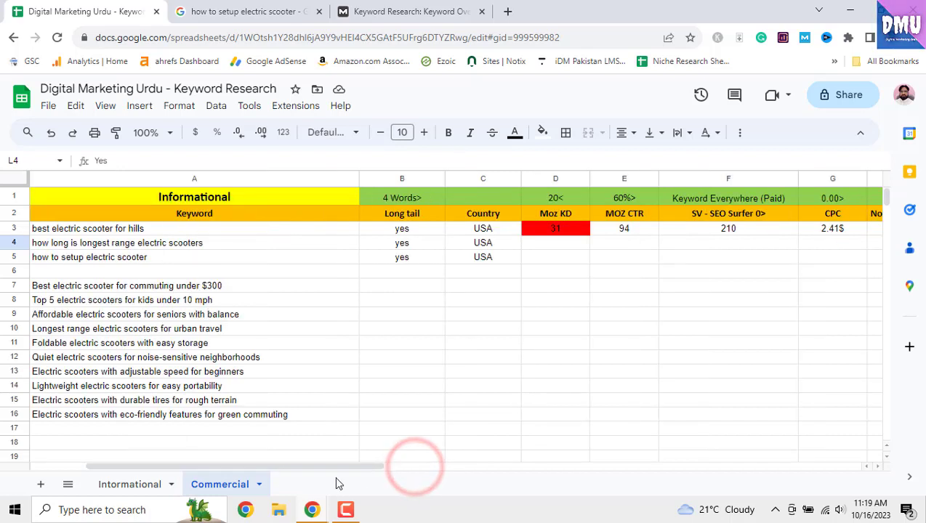
click(237, 414)
drag(237, 414, 242, 289)
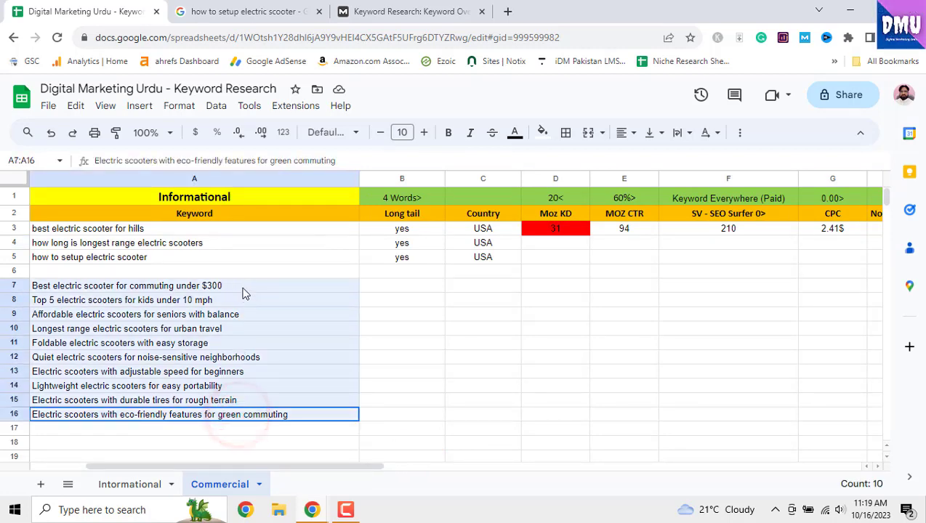
click(352, 465)
drag(356, 467, 461, 466)
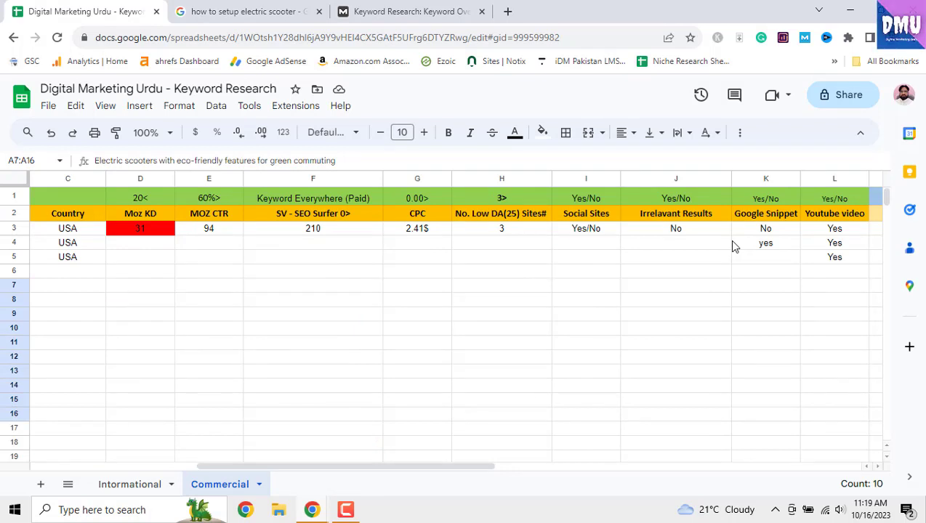
click(490, 466)
drag(489, 465, 523, 467)
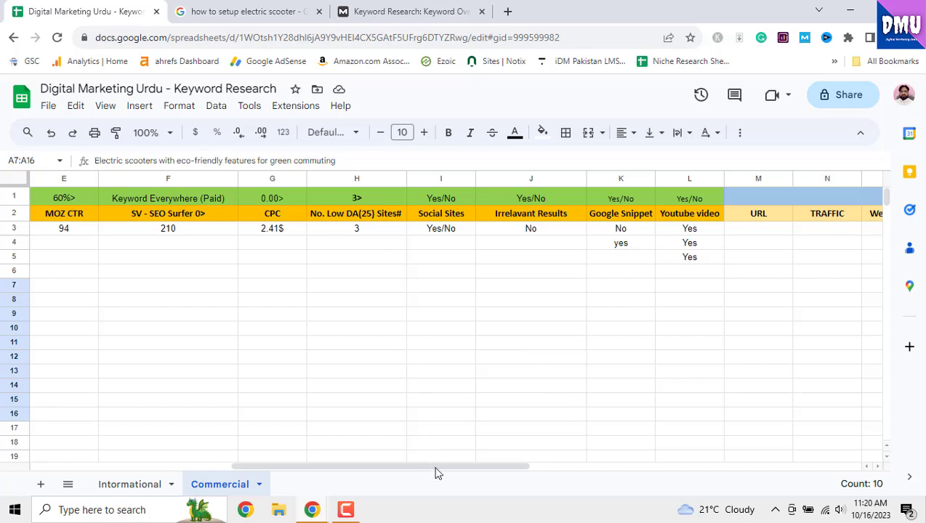
drag(431, 467, 311, 458)
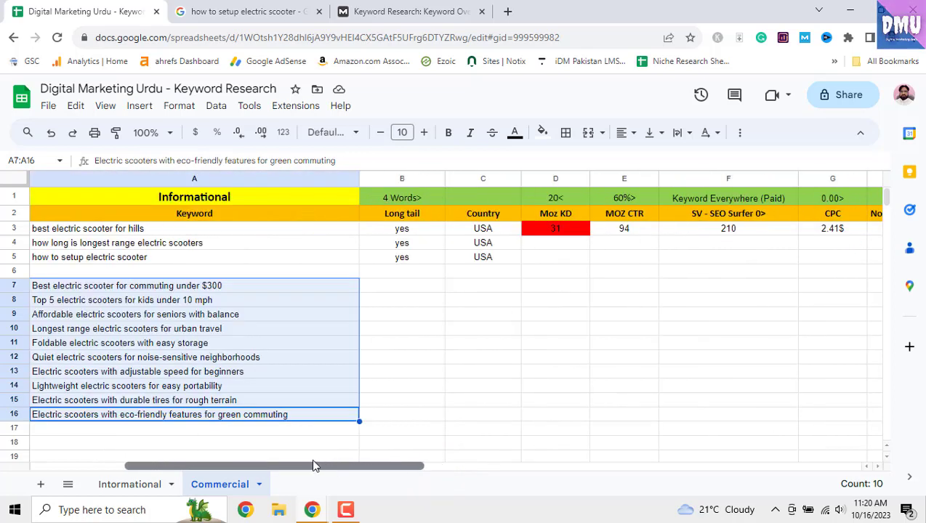
click(439, 389)
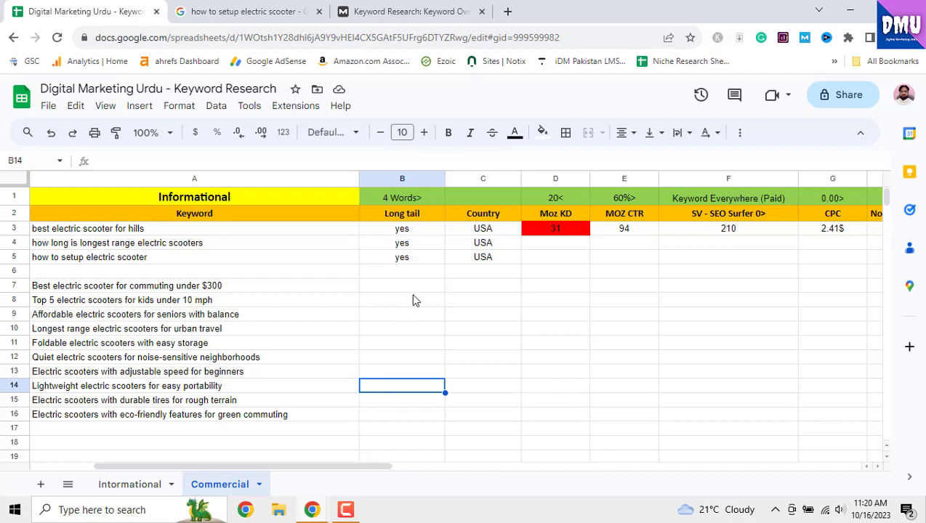
drag(416, 287, 818, 293)
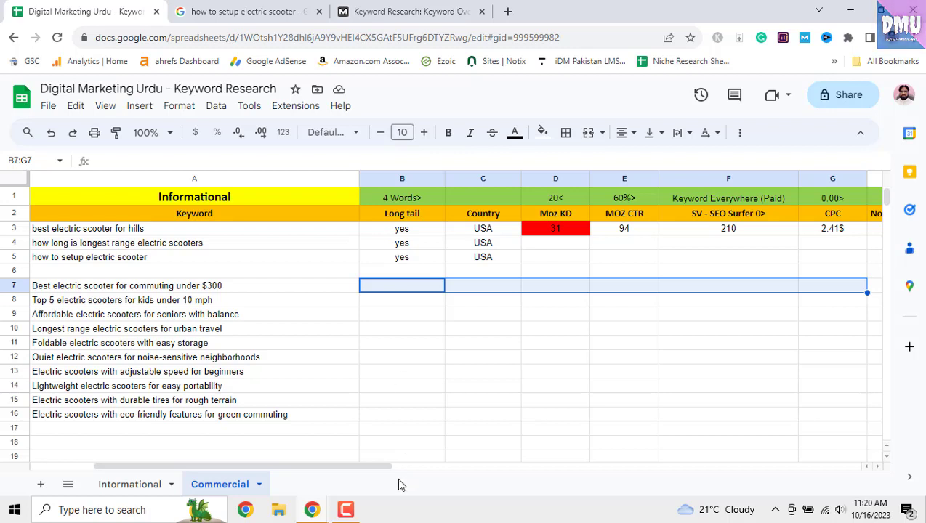
click(377, 466)
drag(377, 466, 509, 468)
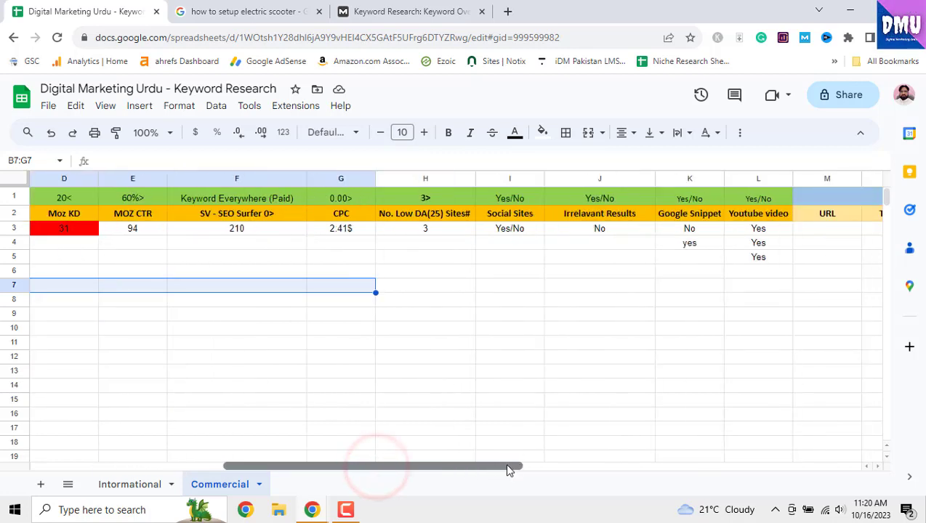